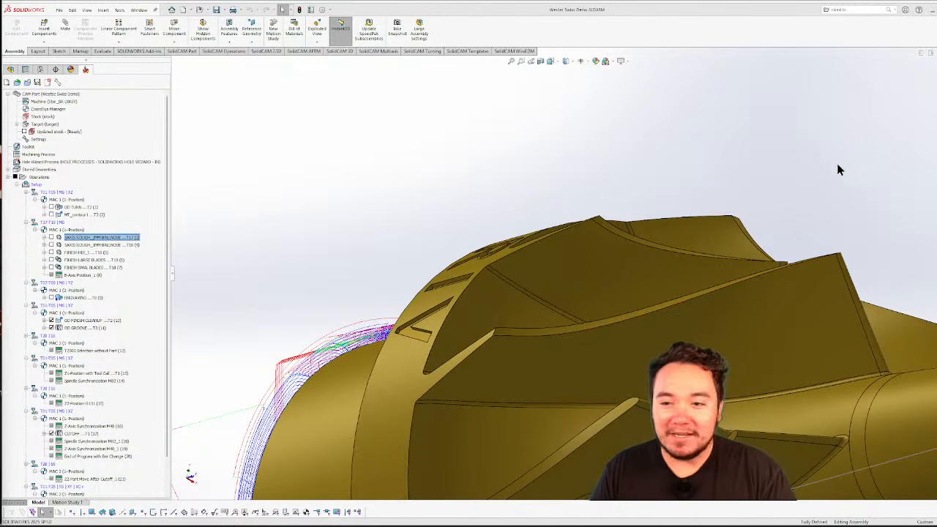
Turn off the toolpath display for all operations in the CAM tree
{"action": "scroll", "coordinate": [846, 163], "scroll_direction": "up", "scroll_amount": 5}
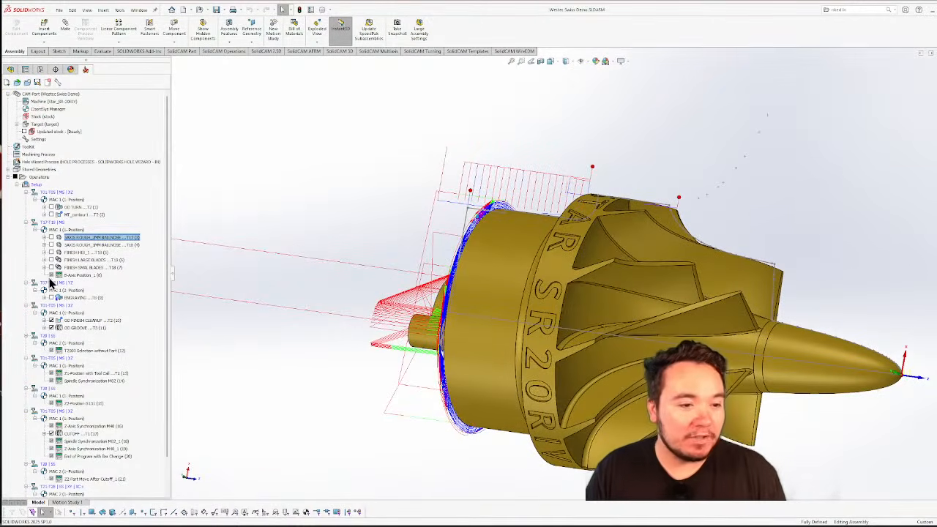
{"action": "left_click", "coordinate": [16, 179]}
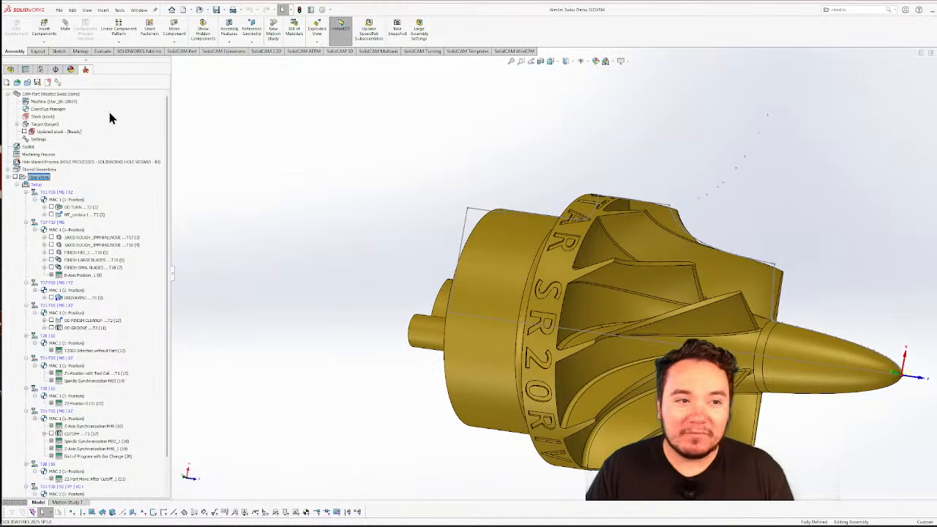
Open the CAM-Part's Mill-Turn part data and look through the available iMachining machine databases
{"action": "double_click", "coordinate": [58, 96]}
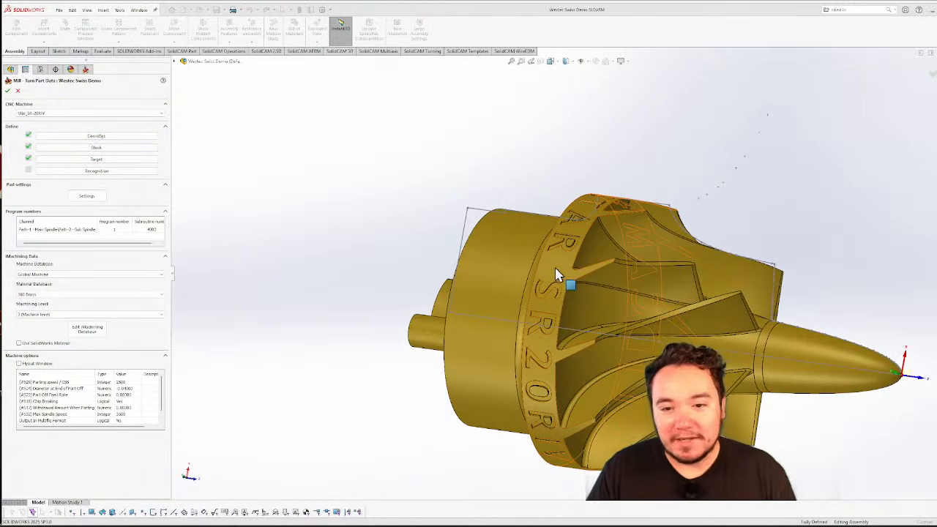
{"action": "middle_click_drag", "start_coordinate": [558, 274], "coordinate": [519, 314]}
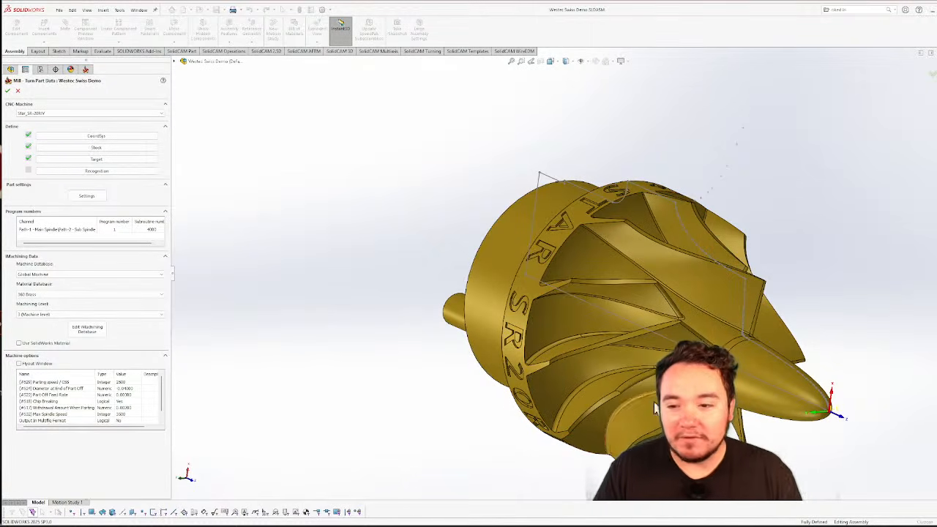
{"action": "middle_click_drag", "start_coordinate": [263, 378], "coordinate": [365, 374]}
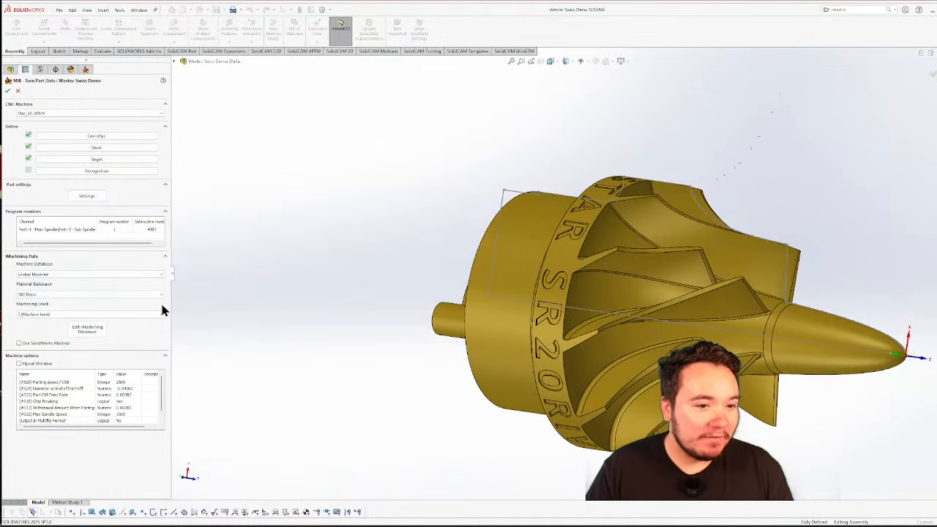
{"action": "left_click", "coordinate": [94, 276]}
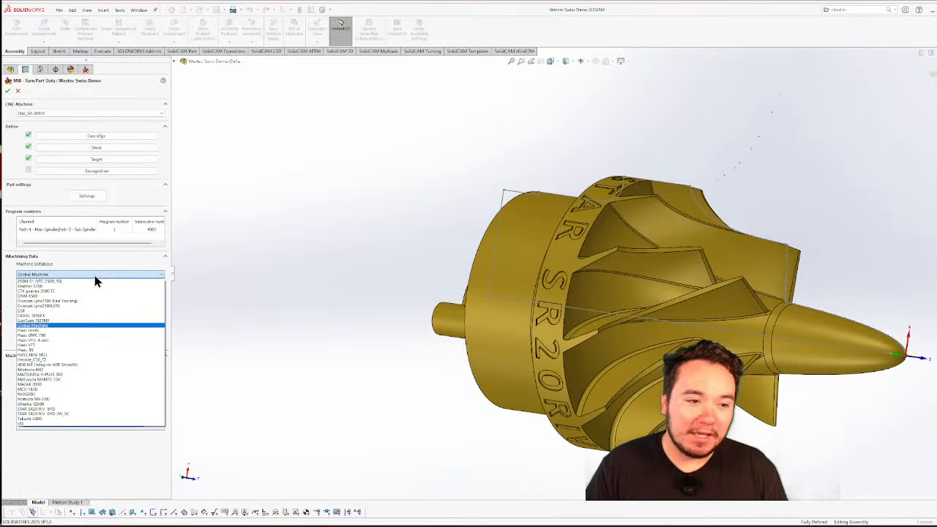
{"action": "left_click", "coordinate": [96, 267]}
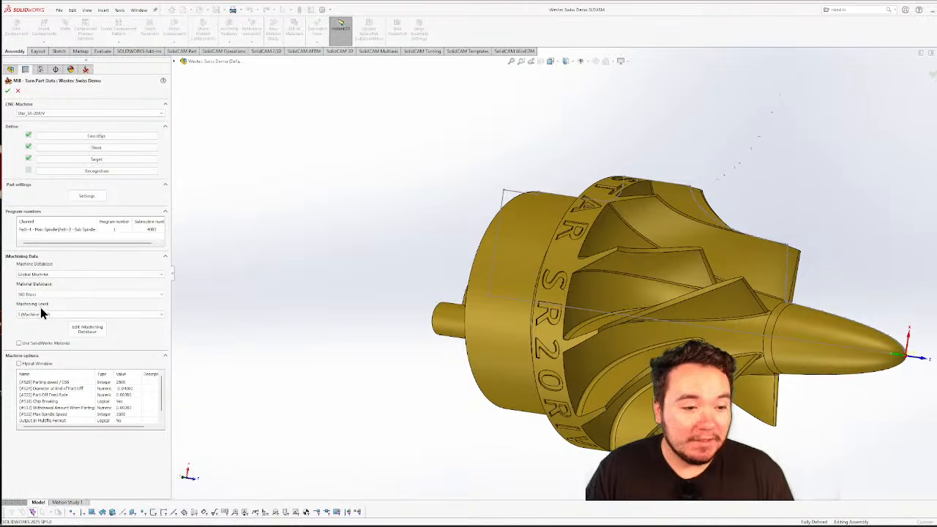
Add a new machine named Test to the iMachining database
{"action": "left_click", "coordinate": [91, 329]}
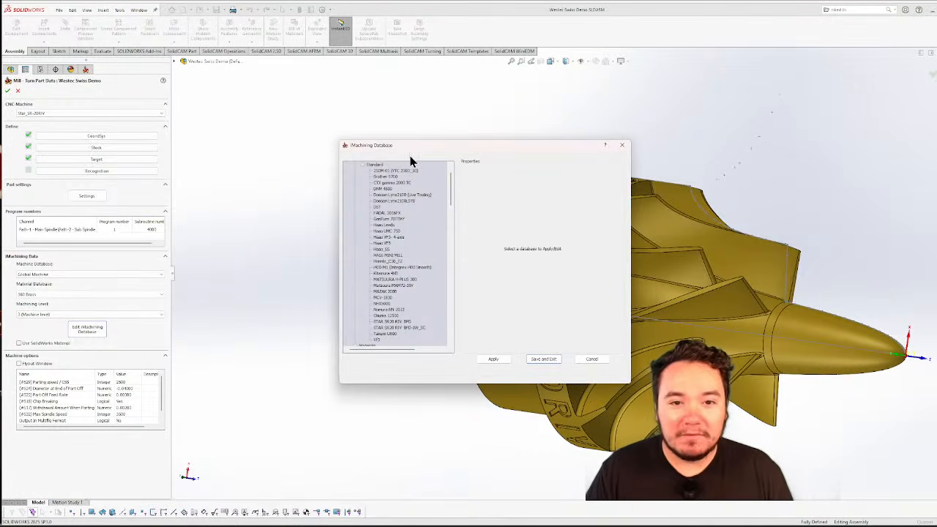
{"action": "scroll", "coordinate": [420, 328], "scroll_direction": "up", "scroll_amount": 2}
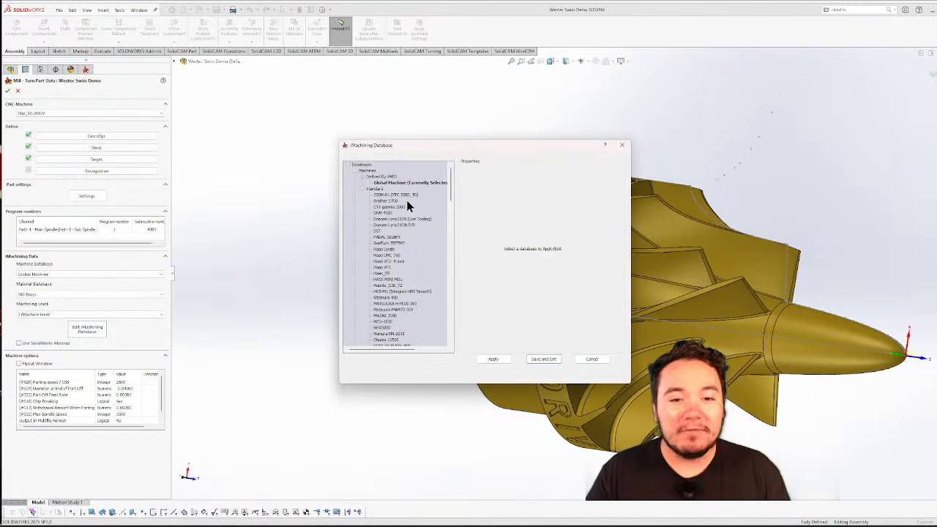
{"action": "scroll", "coordinate": [407, 203], "scroll_direction": "down", "scroll_amount": 7}
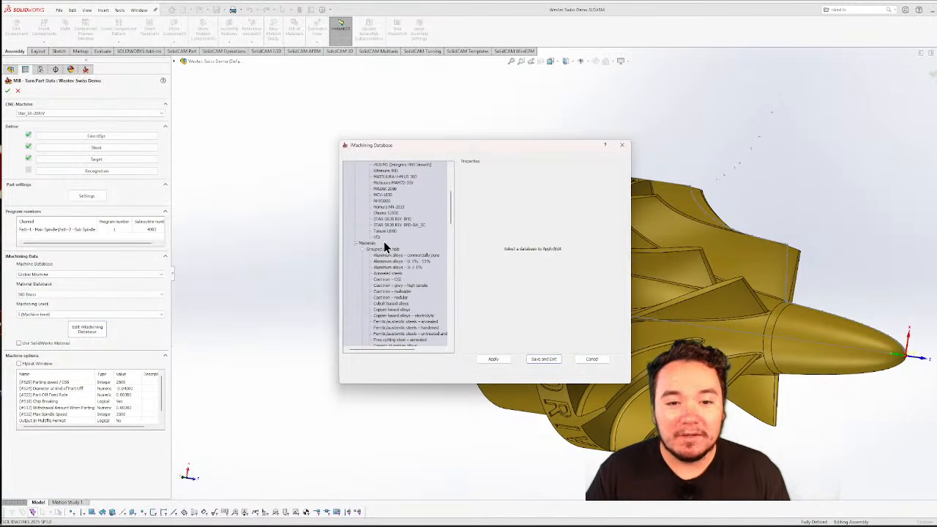
{"action": "right_click", "coordinate": [386, 246]}
{"action": "left_click", "coordinate": [410, 251]}
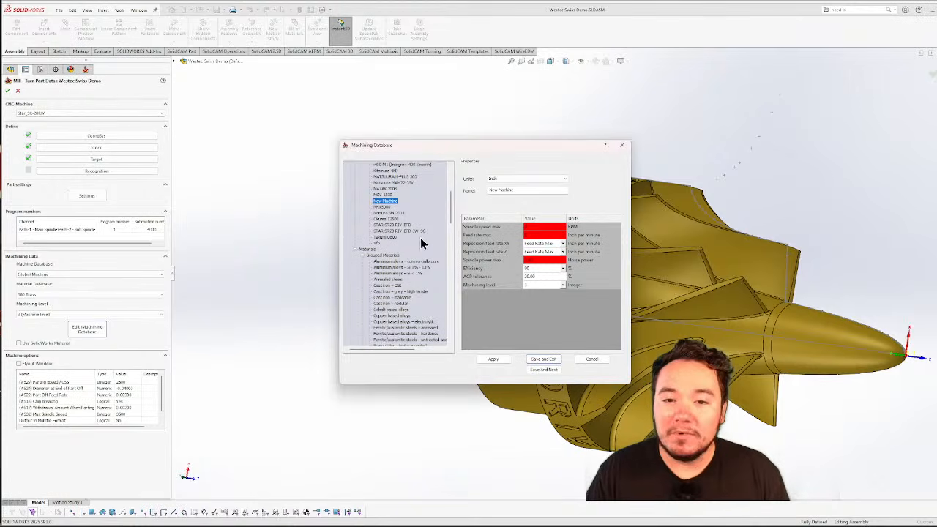
{"action": "left_click", "coordinate": [522, 189]}
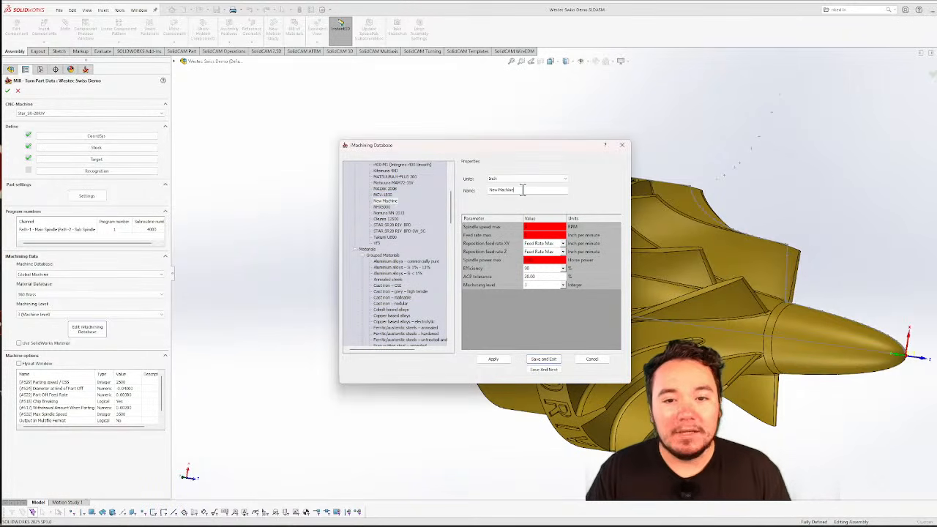
{"action": "left_click_drag", "start_coordinate": [522, 189], "coordinate": [395, 186]}
{"action": "type", "text": "Test"}
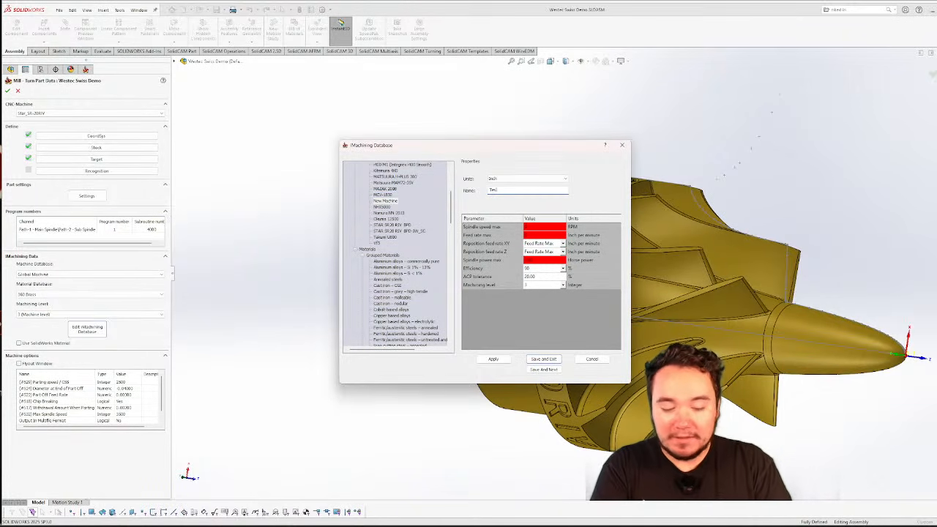
Go through the Test machine's maximum spindle speed, feed rate and spindle power fields, and save and exit the iMachining database
{"action": "left_click", "coordinate": [552, 227]}
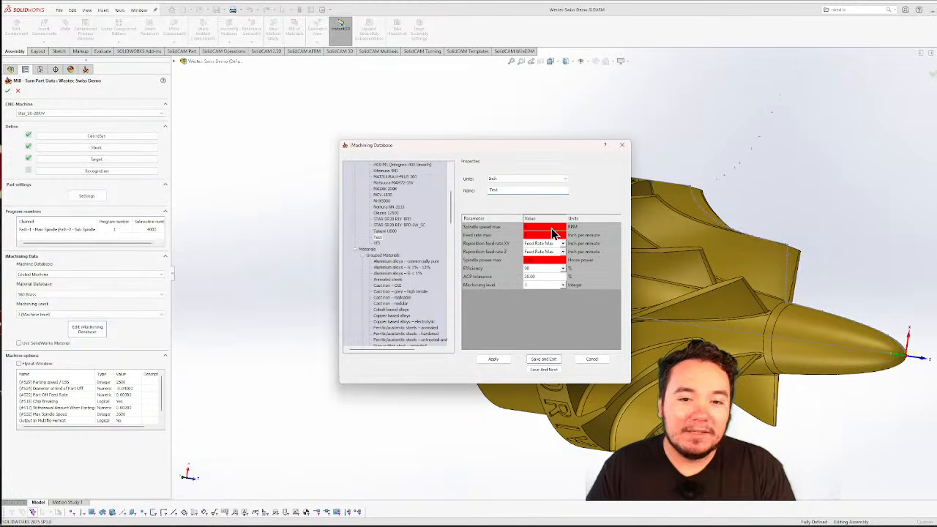
{"action": "type", "text": "0"}
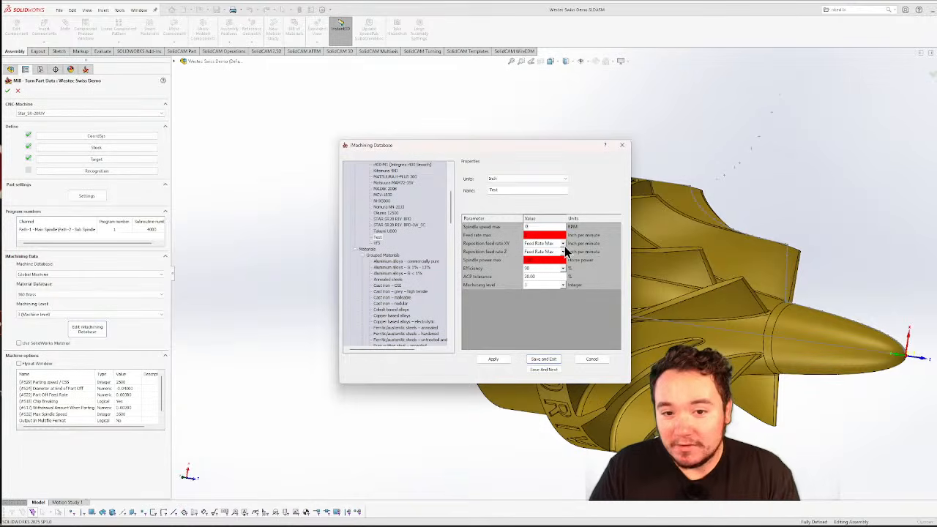
{"action": "left_click", "coordinate": [544, 236]}
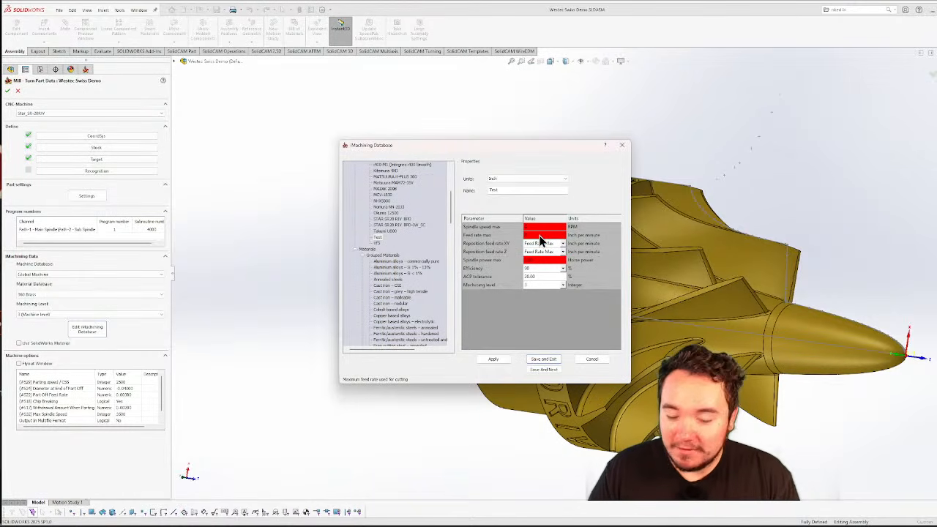
{"action": "left_click", "coordinate": [538, 260]}
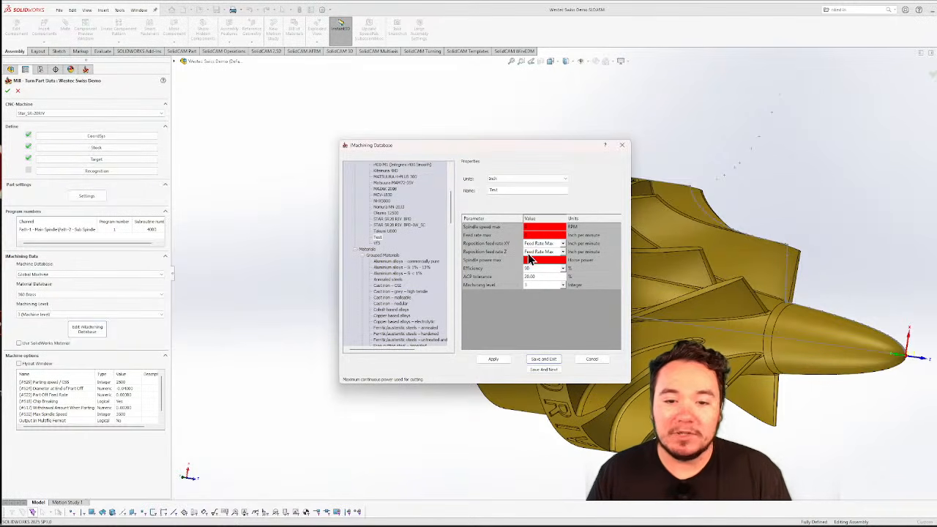
{"action": "left_click", "coordinate": [543, 359]}
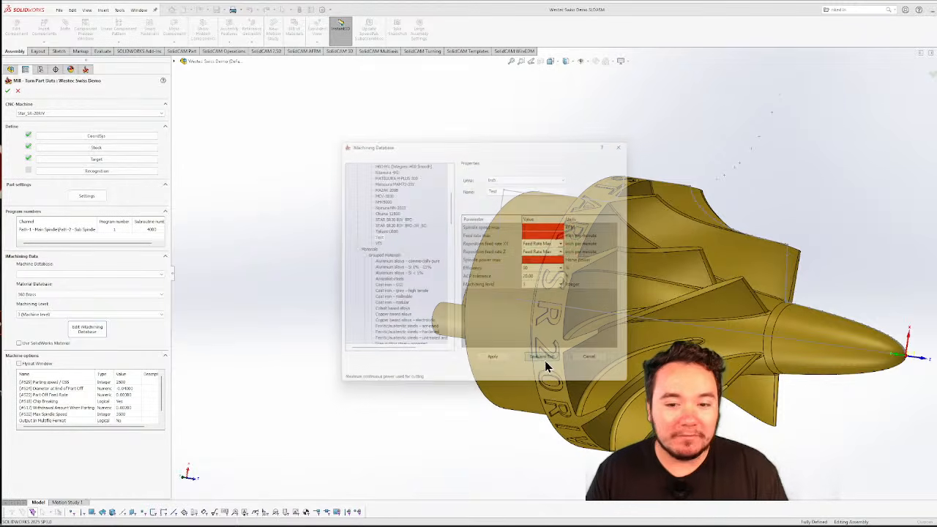
Start a new material in the iMachining database, examine its tensile strength, name and category settings, and close the database without saving
{"action": "left_click", "coordinate": [94, 334]}
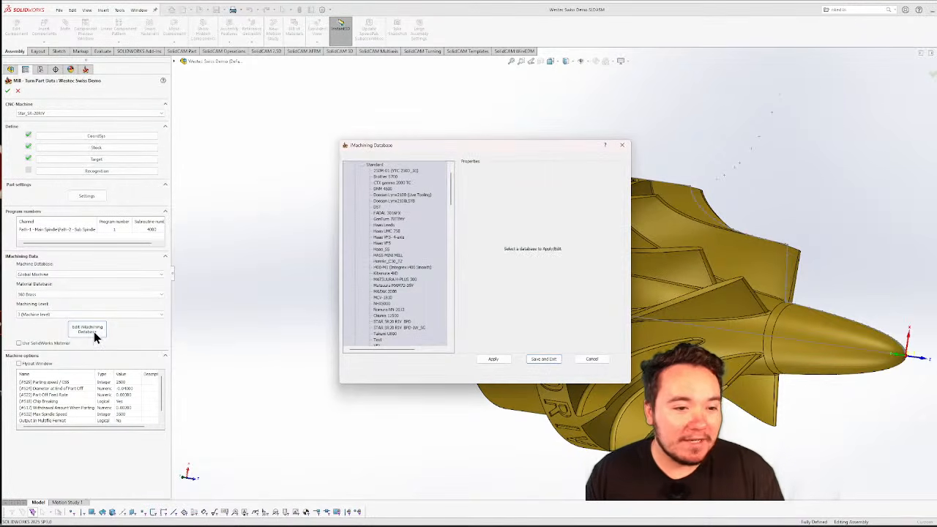
{"action": "right_click", "coordinate": [421, 235]}
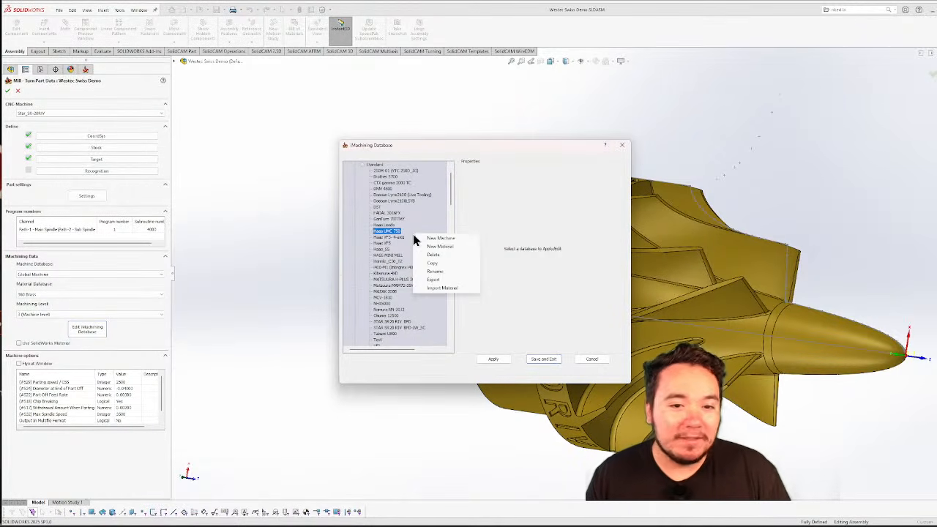
{"action": "left_click", "coordinate": [445, 251]}
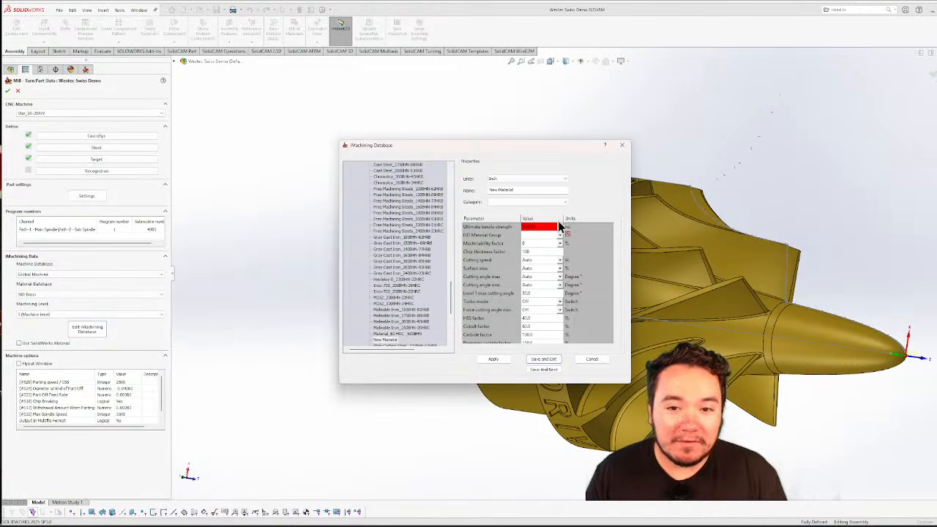
{"action": "left_click", "coordinate": [542, 227]}
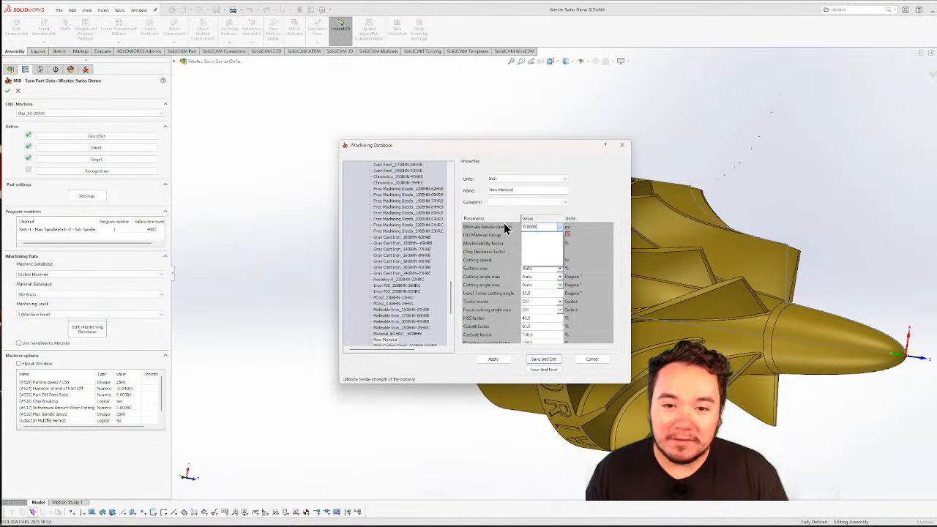
{"action": "left_click", "coordinate": [519, 190]}
{"action": "left_click_drag", "start_coordinate": [525, 191], "coordinate": [453, 180]}
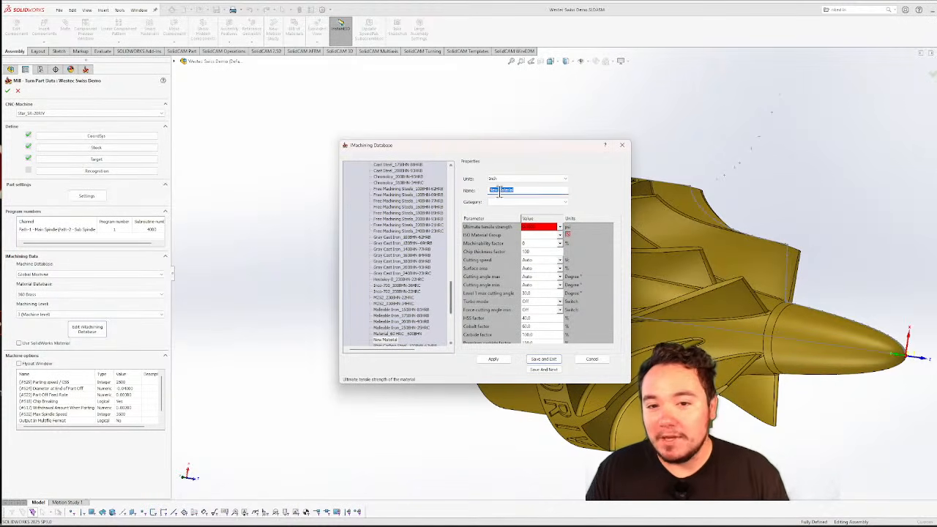
{"action": "left_click", "coordinate": [564, 204]}
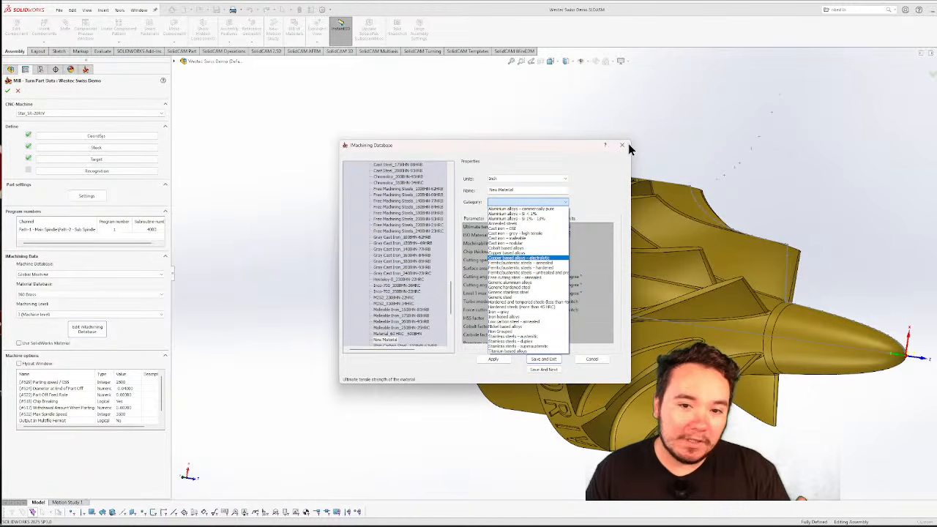
{"action": "left_click", "coordinate": [609, 187]}
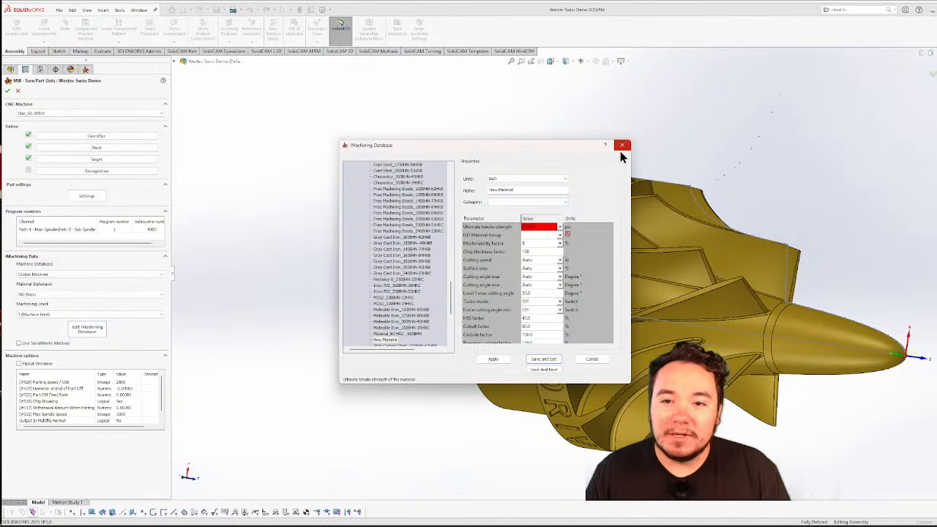
{"action": "left_click", "coordinate": [622, 145]}
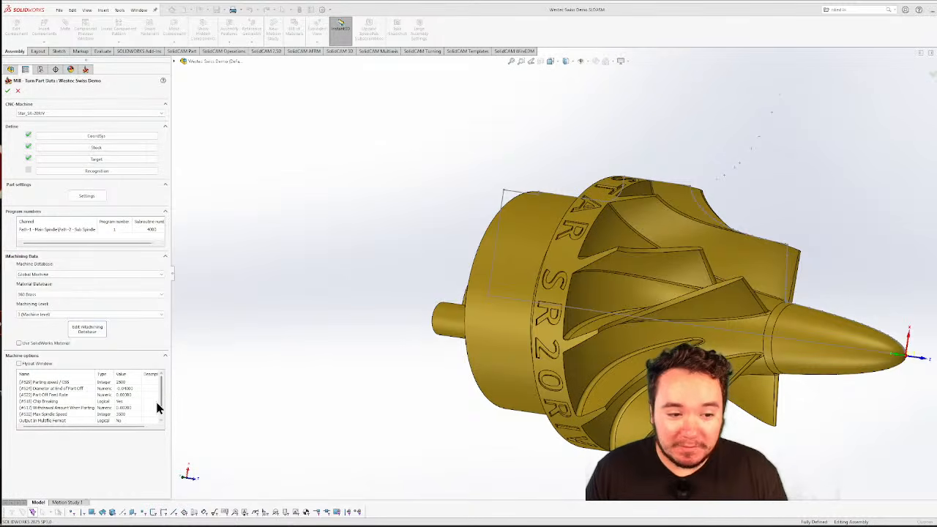
Review the machine options for parting speed, end-of-part-off diameter, part-off feed rate, chip breaking and max spindle speed, and accept the part data
{"action": "left_click_drag", "start_coordinate": [161, 396], "coordinate": [162, 402]}
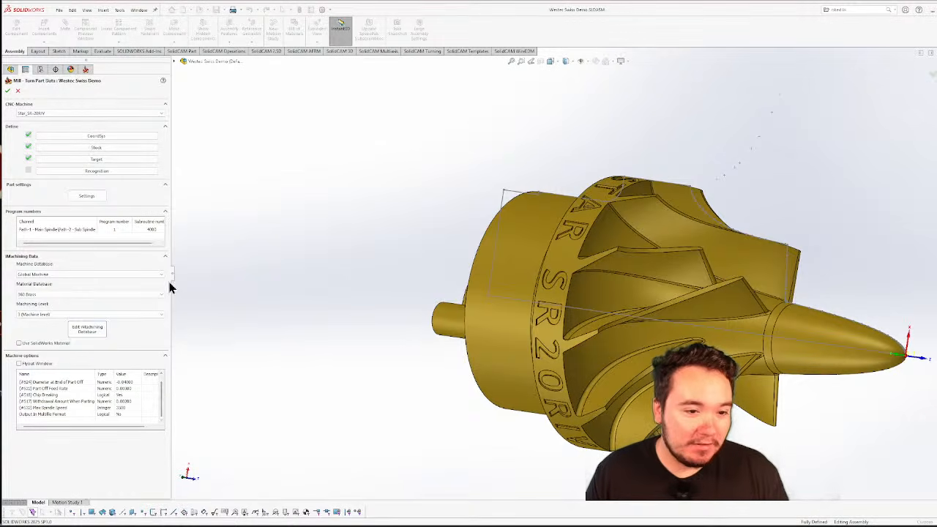
{"action": "left_click_drag", "start_coordinate": [176, 284], "coordinate": [183, 285]}
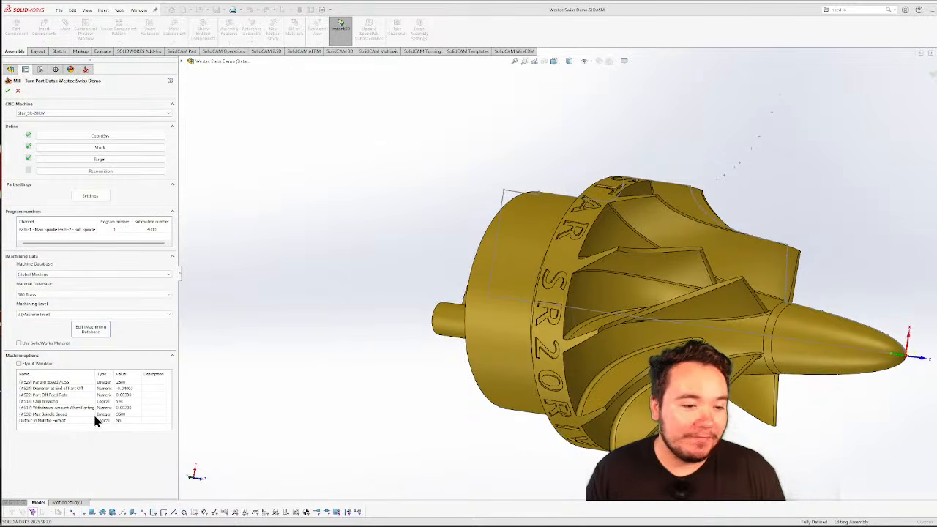
{"action": "double_click", "coordinate": [123, 382]}
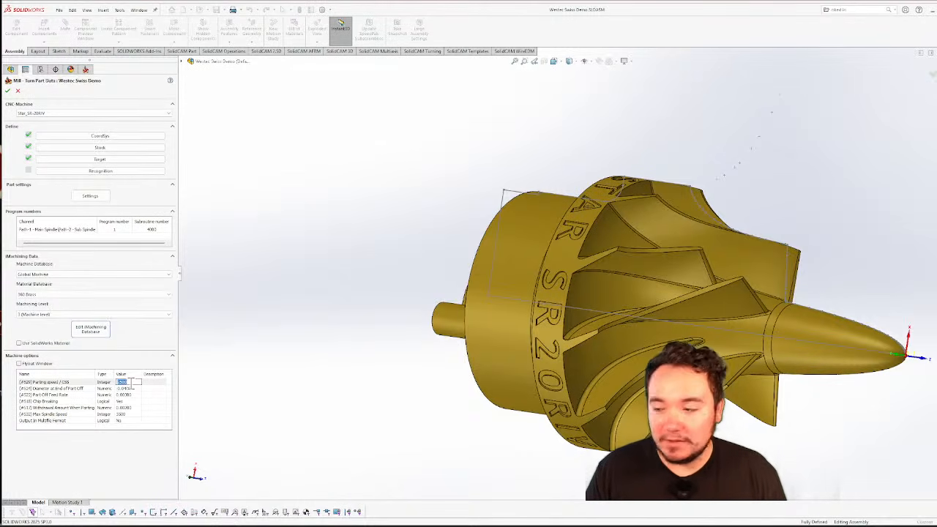
{"action": "left_click", "coordinate": [128, 389]}
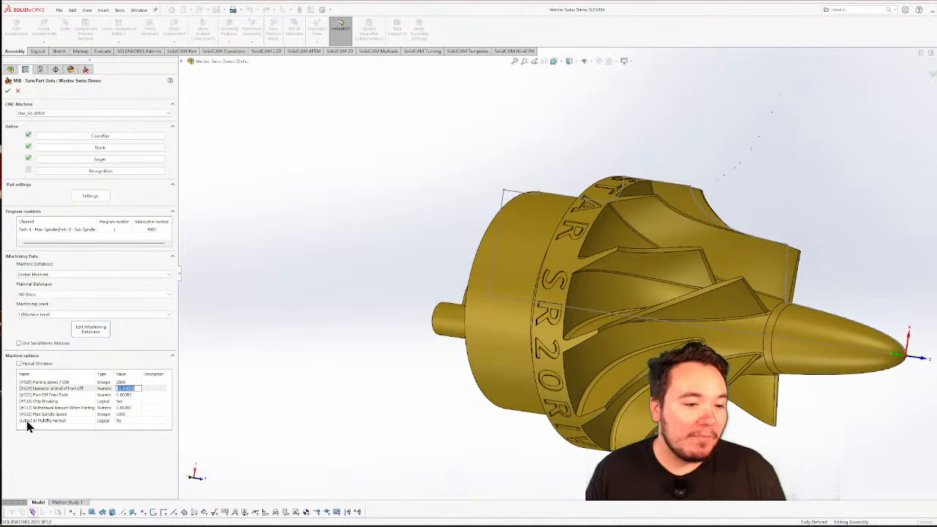
{"action": "left_click", "coordinate": [59, 395]}
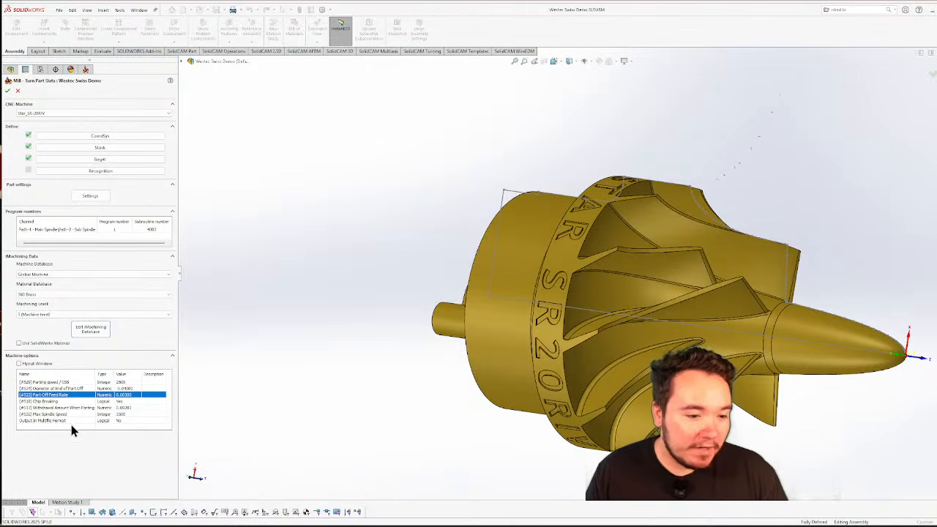
{"action": "left_click", "coordinate": [78, 402]}
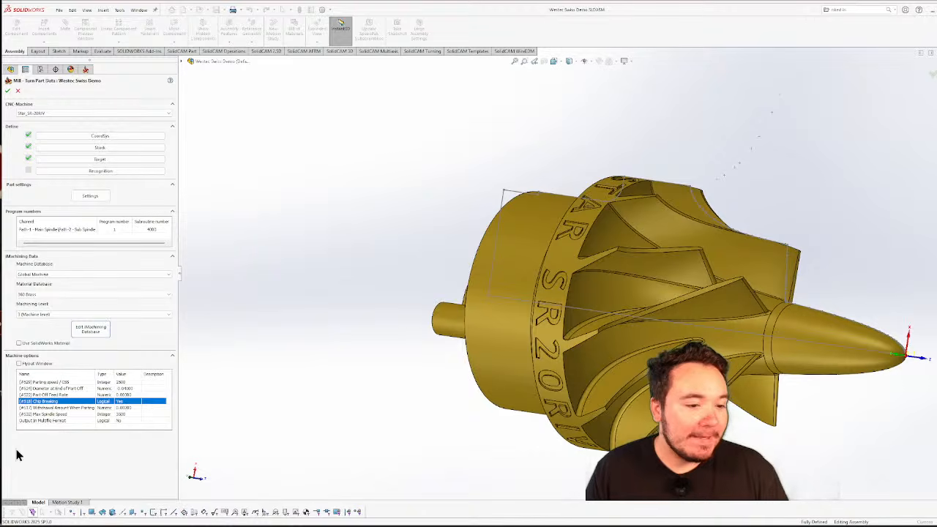
{"action": "double_click", "coordinate": [78, 415]}
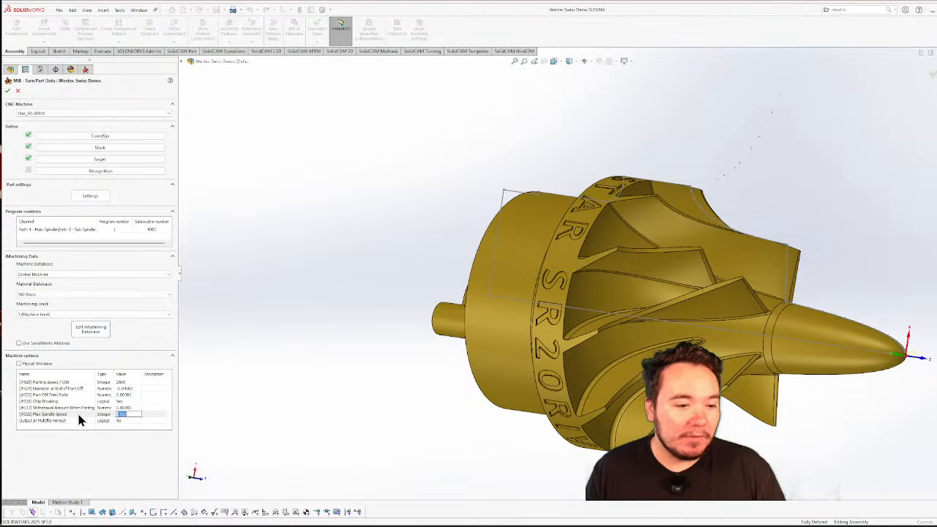
{"action": "left_click", "coordinate": [9, 92]}
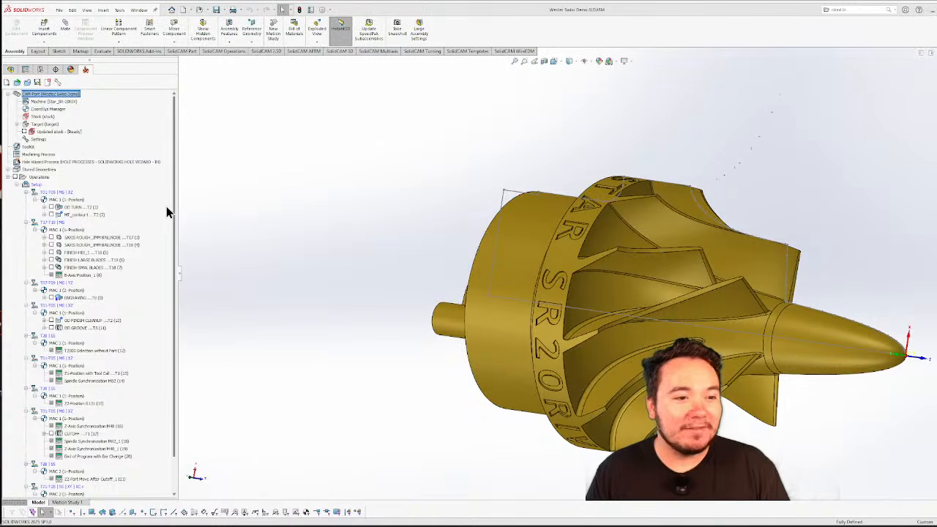
Look over the operations tree, open the machine setup, and examine the GS sub-spindle station in the machine preview
{"action": "scroll", "coordinate": [88, 294], "scroll_direction": "down", "scroll_amount": 2}
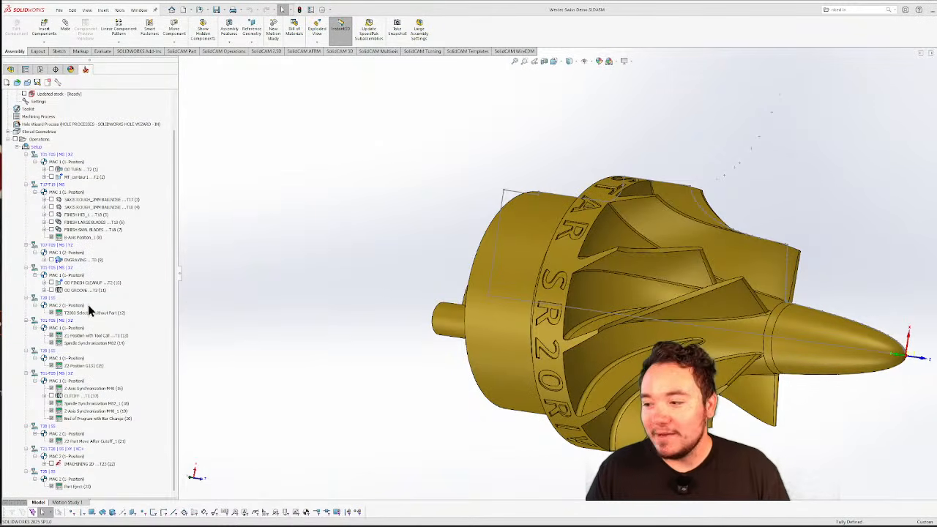
{"action": "scroll", "coordinate": [126, 353], "scroll_direction": "up", "scroll_amount": 2}
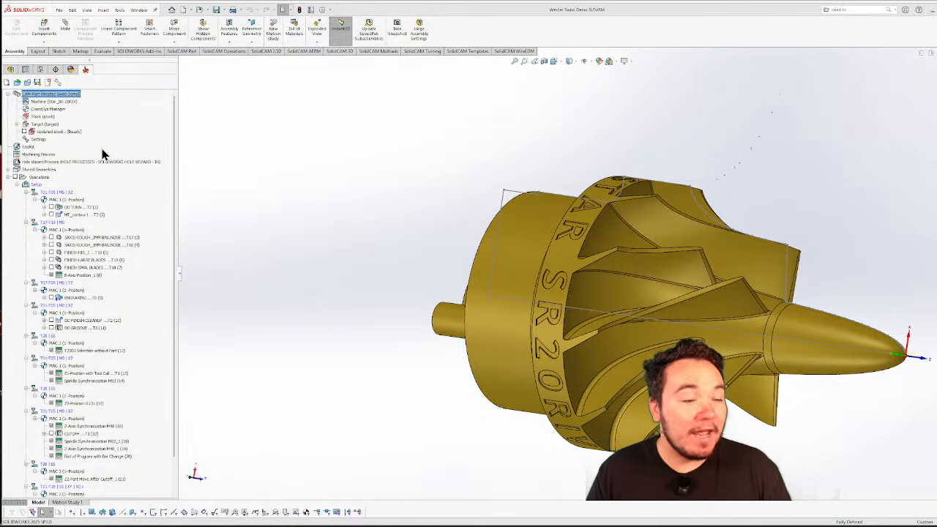
{"action": "double_click", "coordinate": [39, 186]}
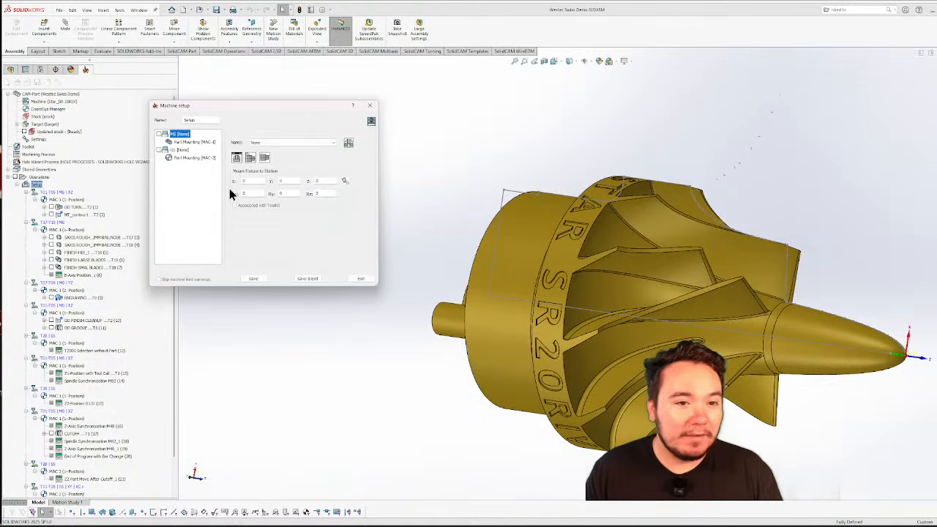
{"action": "left_click", "coordinate": [180, 152]}
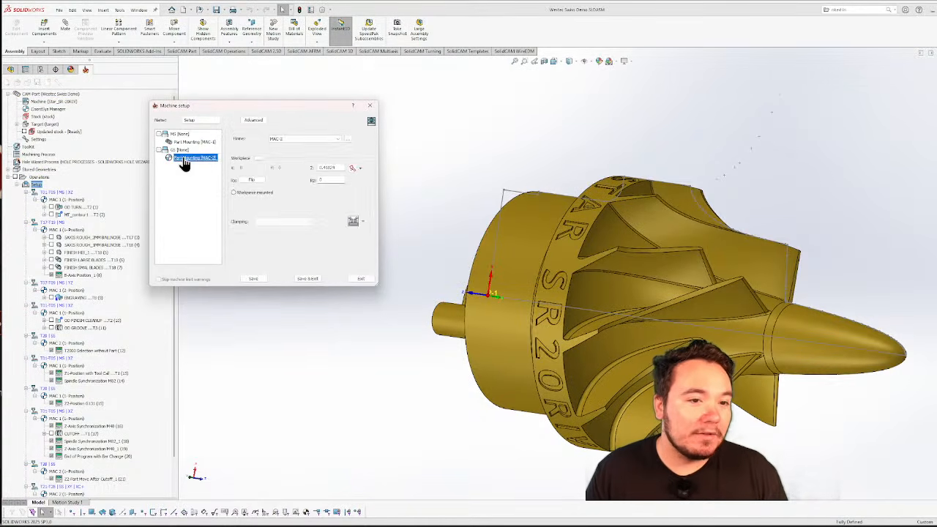
{"action": "left_click", "coordinate": [371, 121]}
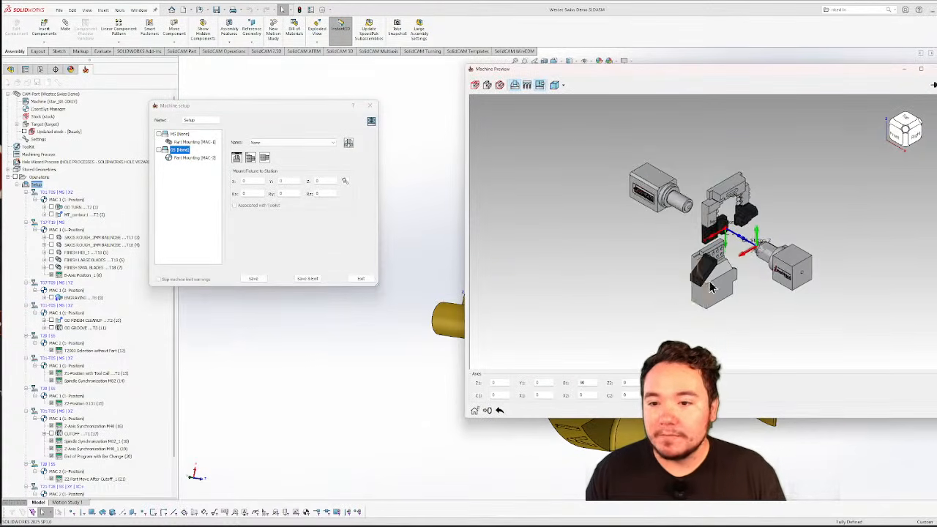
{"action": "scroll", "coordinate": [678, 223], "scroll_direction": "up", "scroll_amount": 6}
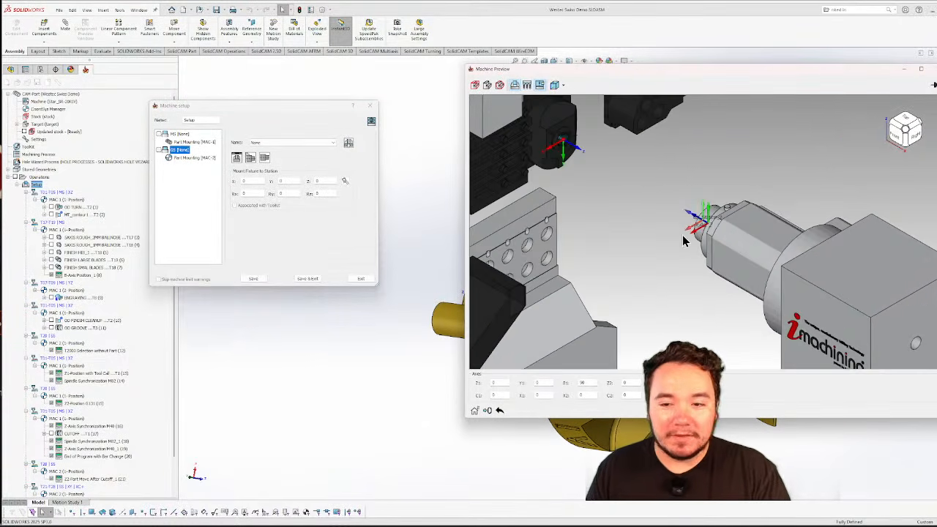
{"action": "middle_click_drag", "start_coordinate": [683, 236], "coordinate": [704, 230]}
{"action": "scroll", "coordinate": [704, 230], "scroll_direction": "up", "scroll_amount": 5}
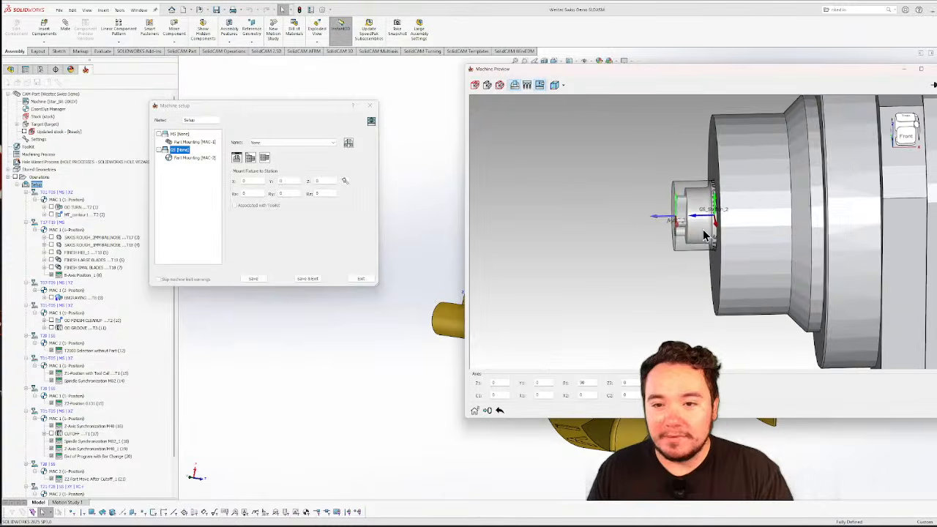
{"action": "scroll", "coordinate": [704, 234], "scroll_direction": "down", "scroll_amount": 5}
Review the GS part mounting that uses MAC-2 against the machine preview, and exit the machine setup
{"action": "left_click", "coordinate": [210, 159]}
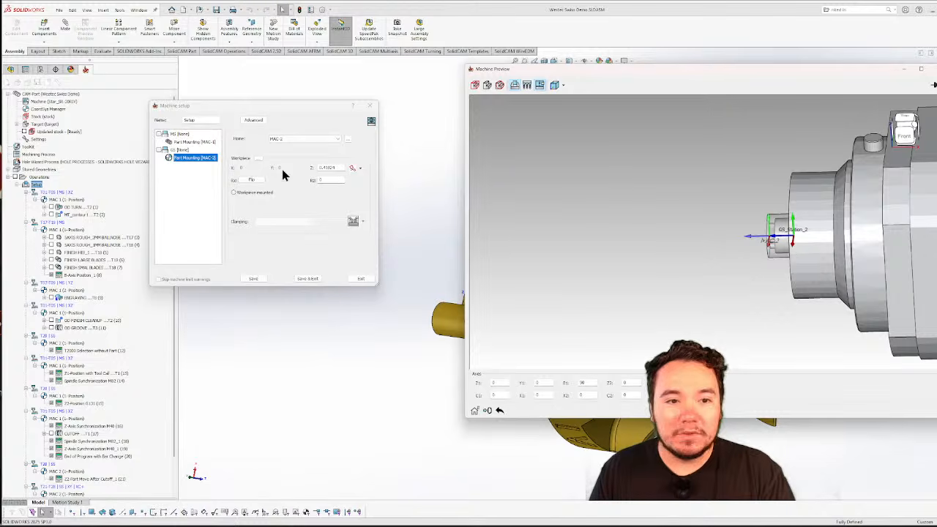
{"action": "middle_click_drag", "start_coordinate": [762, 249], "coordinate": [772, 253]}
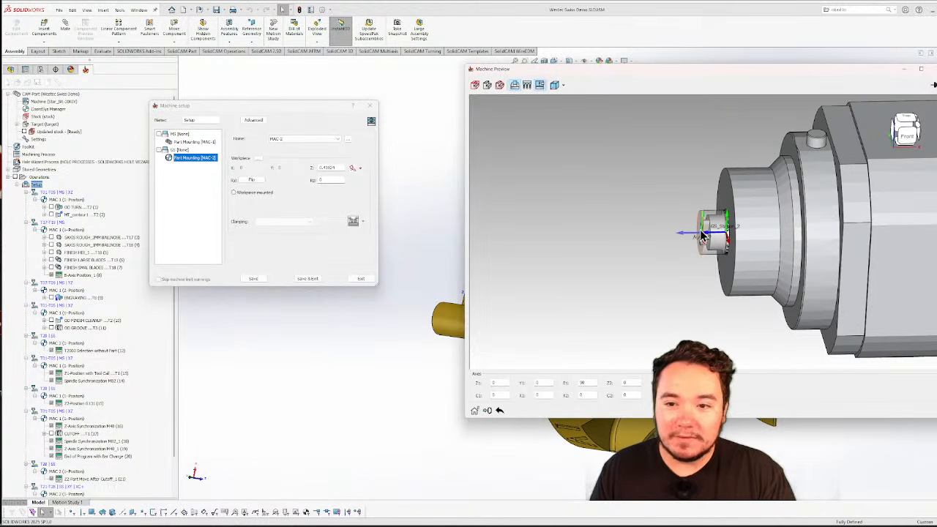
{"action": "scroll", "coordinate": [552, 275], "scroll_direction": "down", "scroll_amount": 4}
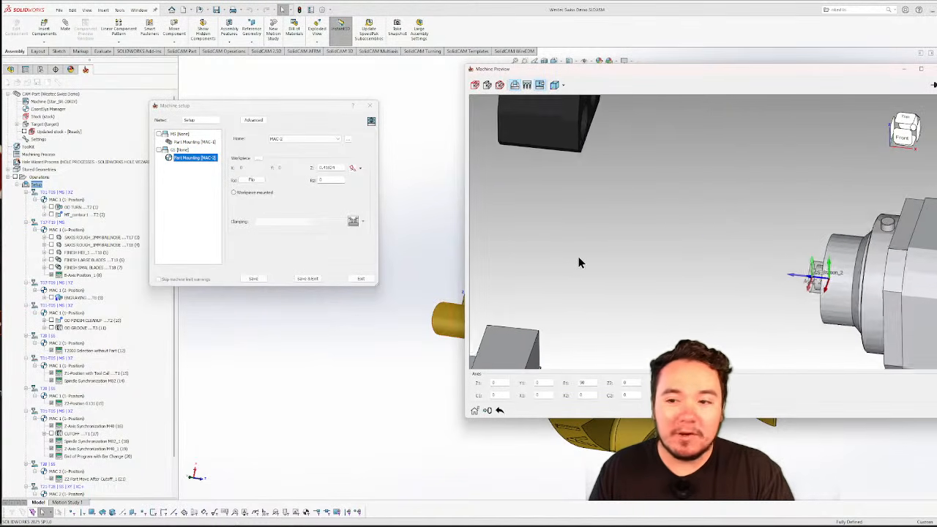
{"action": "middle_click_drag", "start_coordinate": [579, 260], "coordinate": [563, 249]}
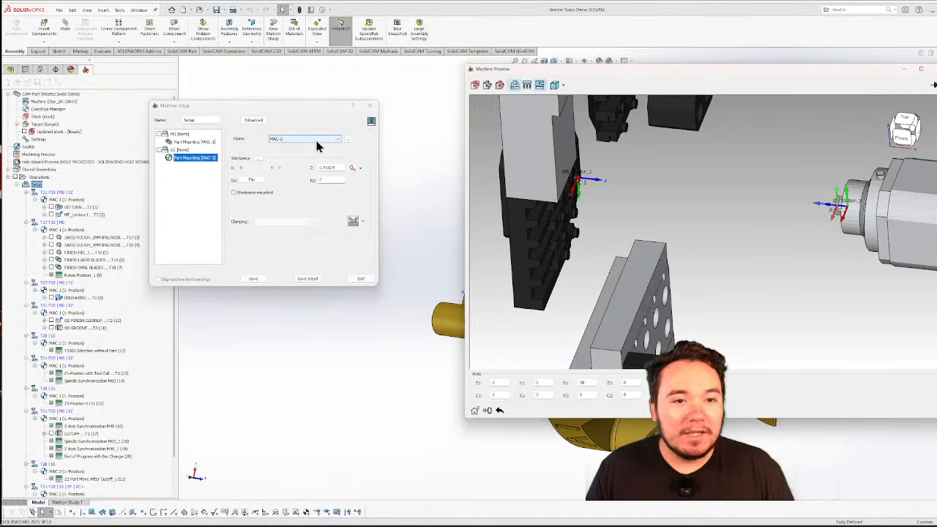
{"action": "left_click", "coordinate": [365, 280]}
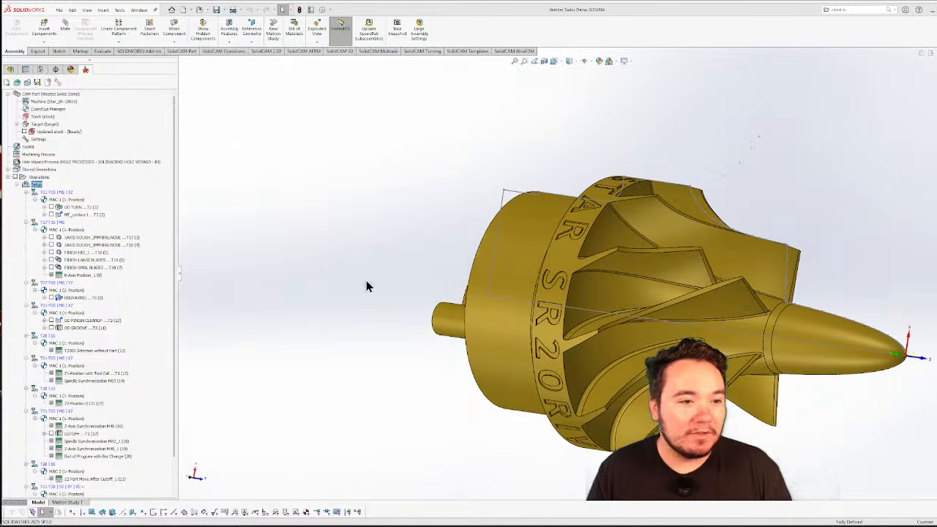
Show the OD TURN toolpath on the impeller, inspect it along the blade edge, and hide it again
{"action": "left_click", "coordinate": [51, 207]}
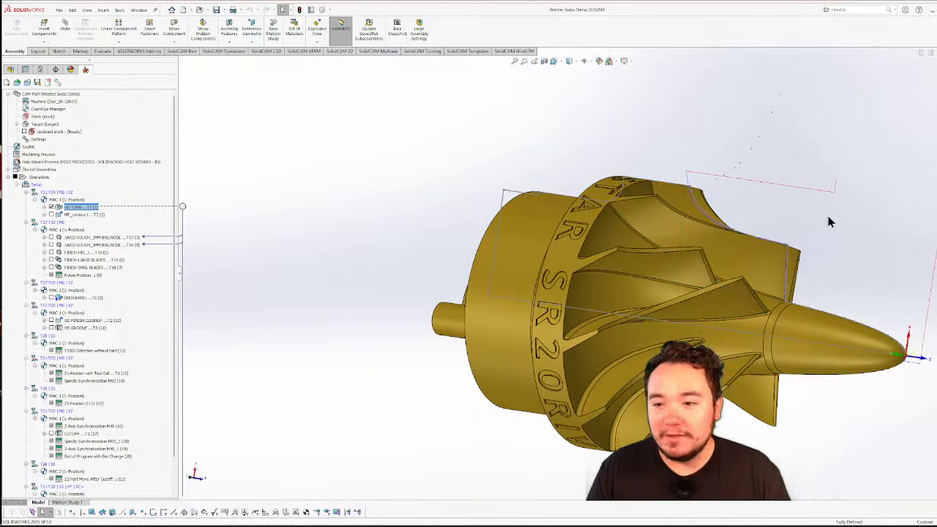
{"action": "middle_click_drag", "start_coordinate": [828, 218], "coordinate": [839, 242]}
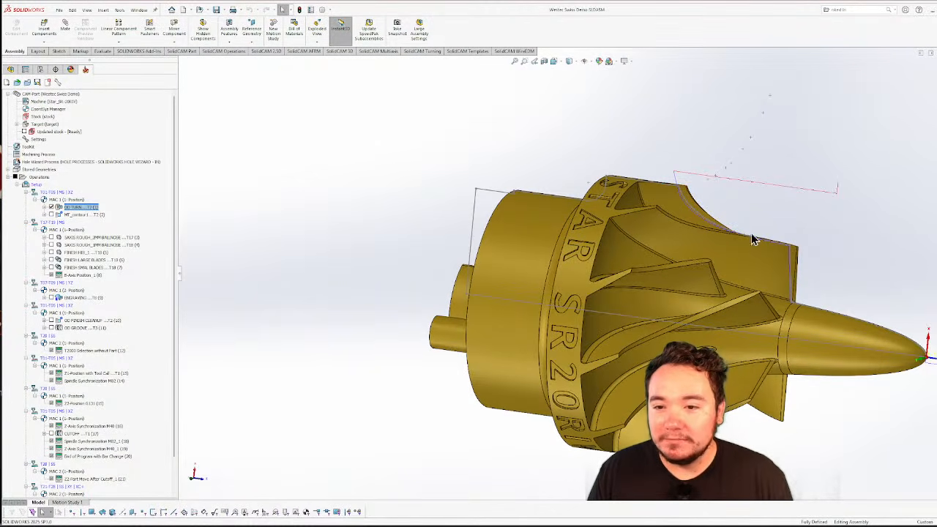
{"action": "left_click", "coordinate": [663, 218]}
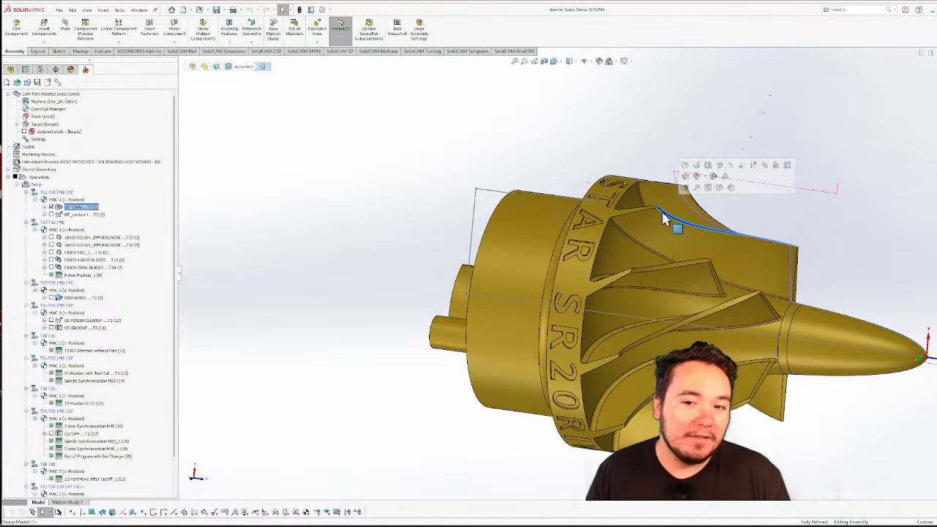
{"action": "left_click", "coordinate": [371, 247]}
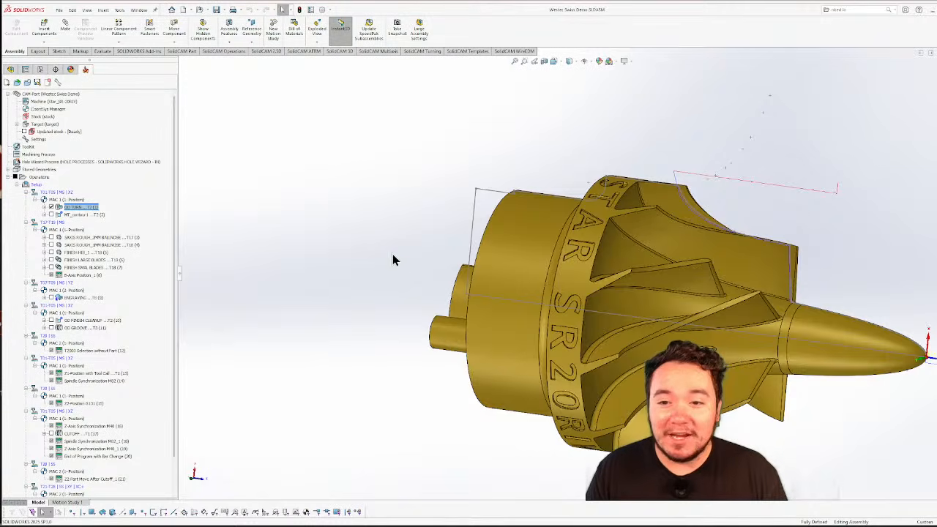
{"action": "middle_click_drag", "start_coordinate": [393, 256], "coordinate": [298, 291]}
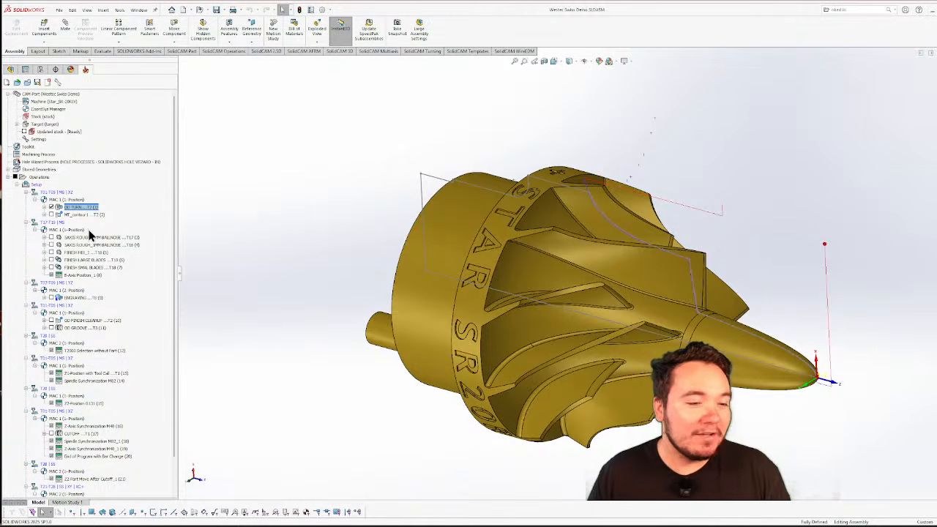
{"action": "left_click", "coordinate": [50, 208]}
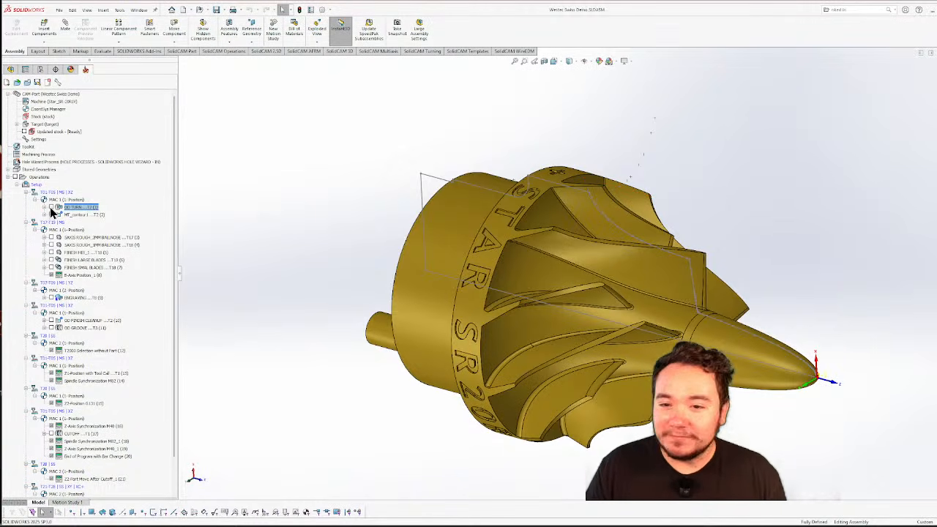
Open the OD TURN operation and review its turning geometry and the start and end extension options without changing them
{"action": "double_click", "coordinate": [73, 207]}
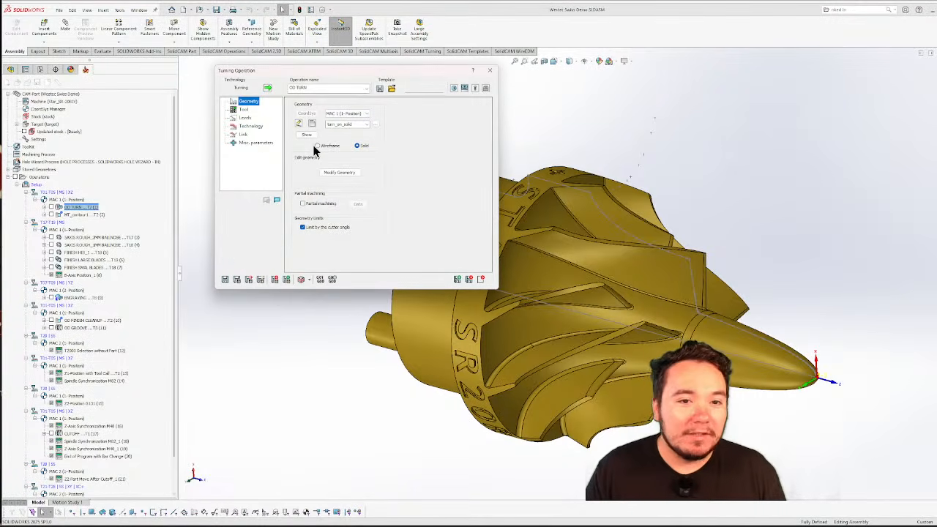
{"action": "left_click", "coordinate": [307, 137]}
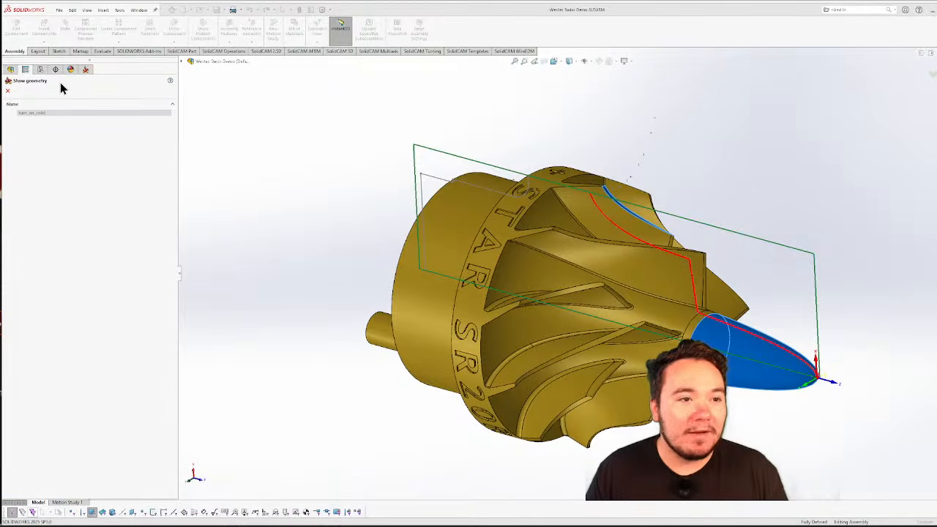
{"action": "left_click", "coordinate": [8, 90]}
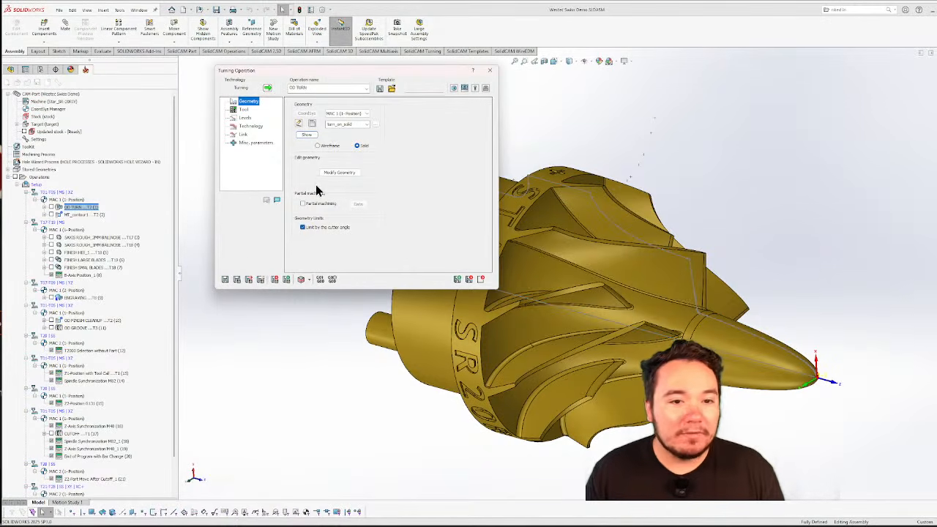
{"action": "left_click", "coordinate": [343, 175]}
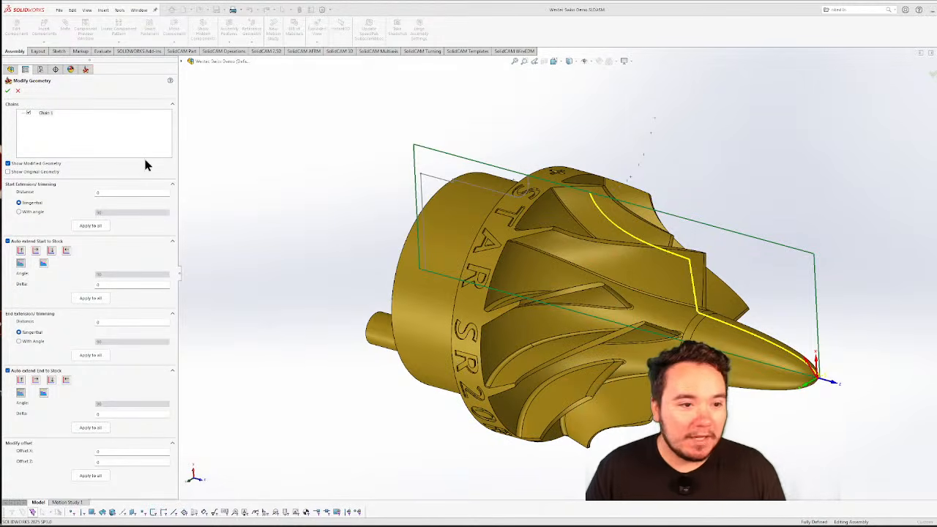
{"action": "left_click", "coordinate": [17, 90]}
Review the OD TURN tool settings and examine how the tool sits on its station in the machine preview
{"action": "left_click", "coordinate": [252, 110]}
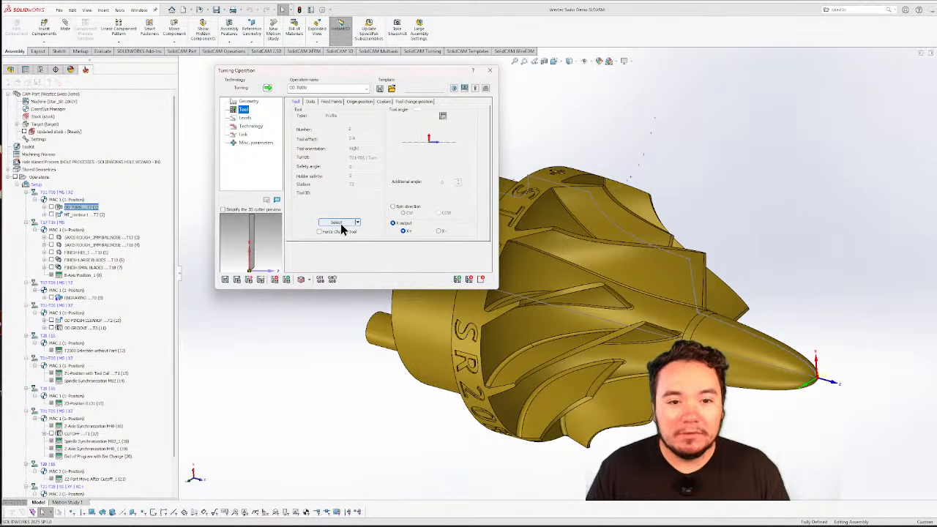
{"action": "left_click", "coordinate": [464, 88]}
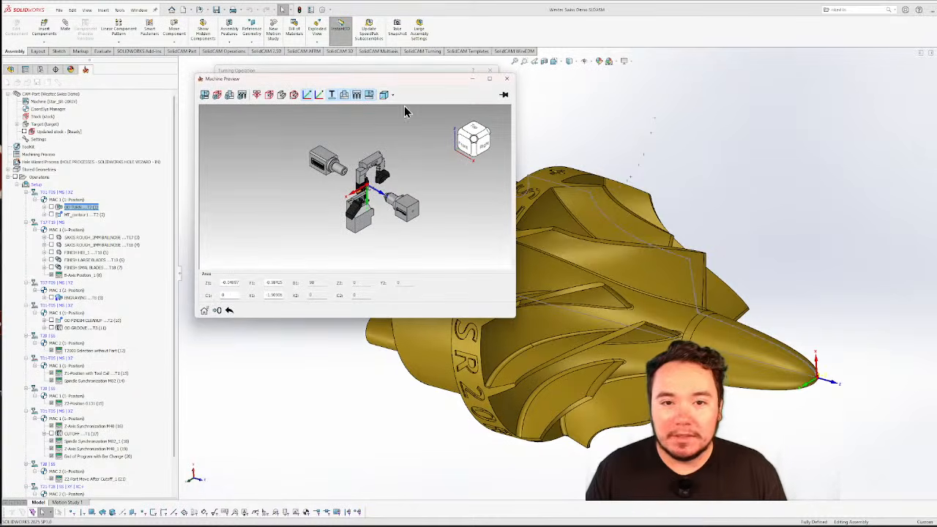
{"action": "left_click_drag", "start_coordinate": [407, 82], "coordinate": [756, 61]}
{"action": "scroll", "coordinate": [703, 176], "scroll_direction": "up", "scroll_amount": 8}
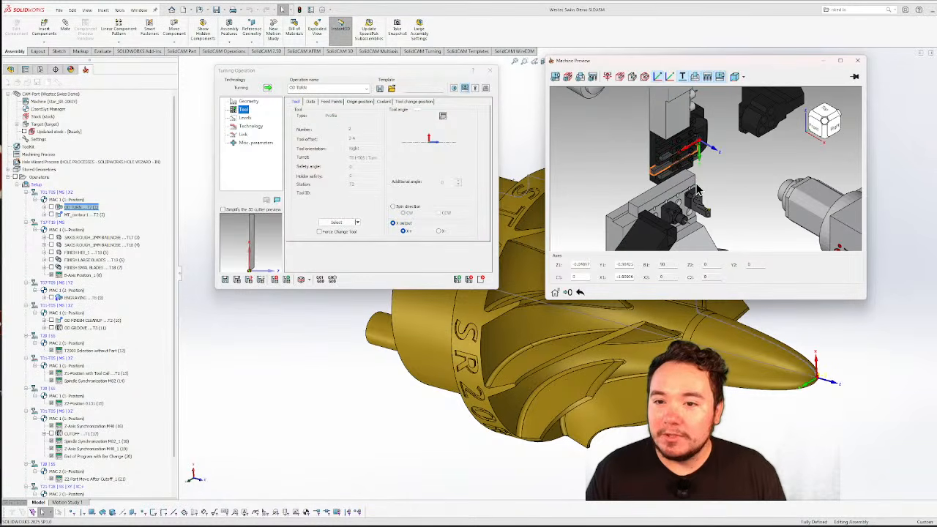
{"action": "middle_click_drag", "start_coordinate": [686, 183], "coordinate": [650, 173]}
{"action": "scroll", "coordinate": [733, 208], "scroll_direction": "up", "scroll_amount": 3}
{"action": "scroll", "coordinate": [732, 200], "scroll_direction": "up", "scroll_amount": 1}
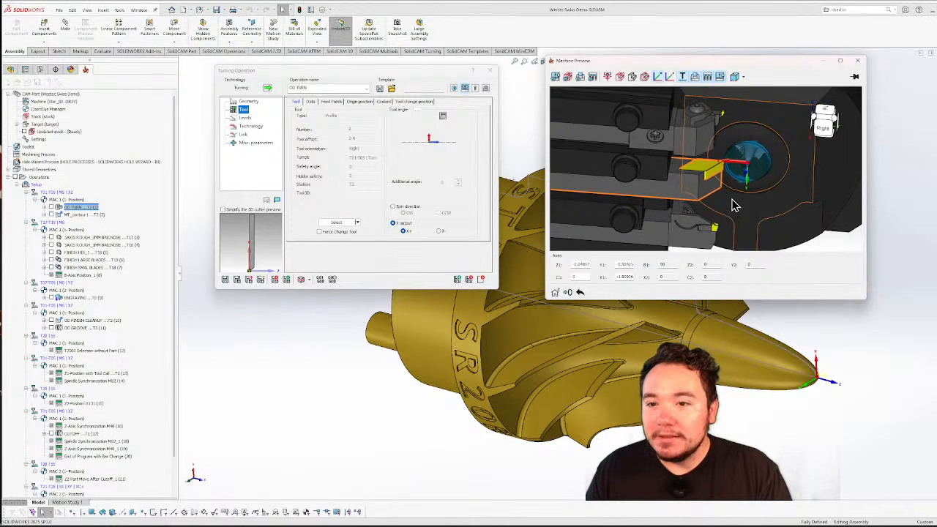
{"action": "scroll", "coordinate": [732, 200], "scroll_direction": "down", "scroll_amount": 3}
{"action": "middle_click_drag", "start_coordinate": [732, 200], "coordinate": [712, 195]}
{"action": "scroll", "coordinate": [733, 198], "scroll_direction": "up", "scroll_amount": 2}
{"action": "scroll", "coordinate": [732, 200], "scroll_direction": "down", "scroll_amount": 4}
Review the OD TURN safety levels, semi-finish/finish, descending-motion and approach/retract settings, and close the operation
{"action": "left_click", "coordinate": [242, 118]}
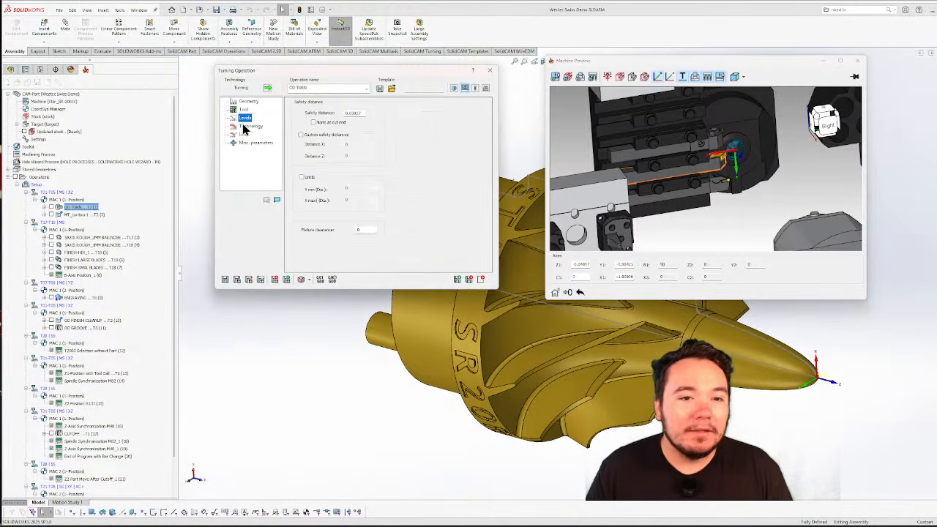
{"action": "left_click", "coordinate": [249, 126]}
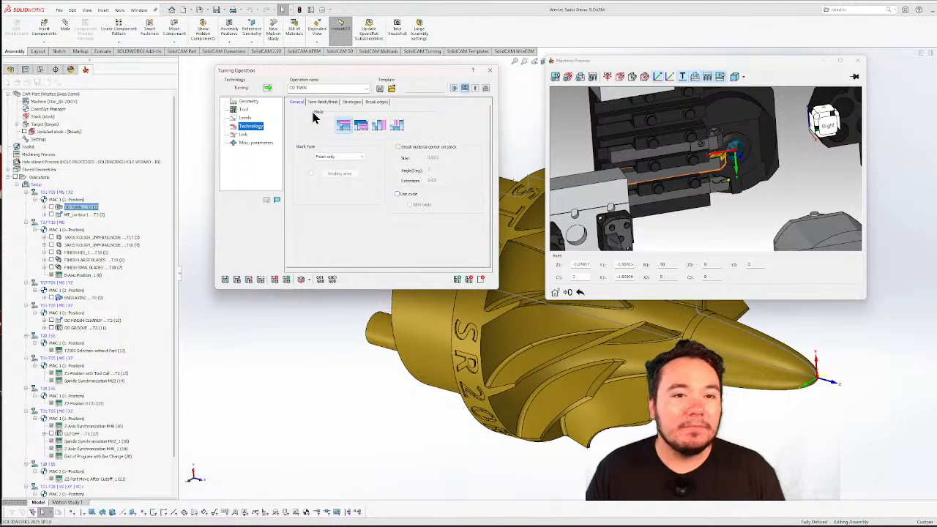
{"action": "left_click", "coordinate": [320, 102]}
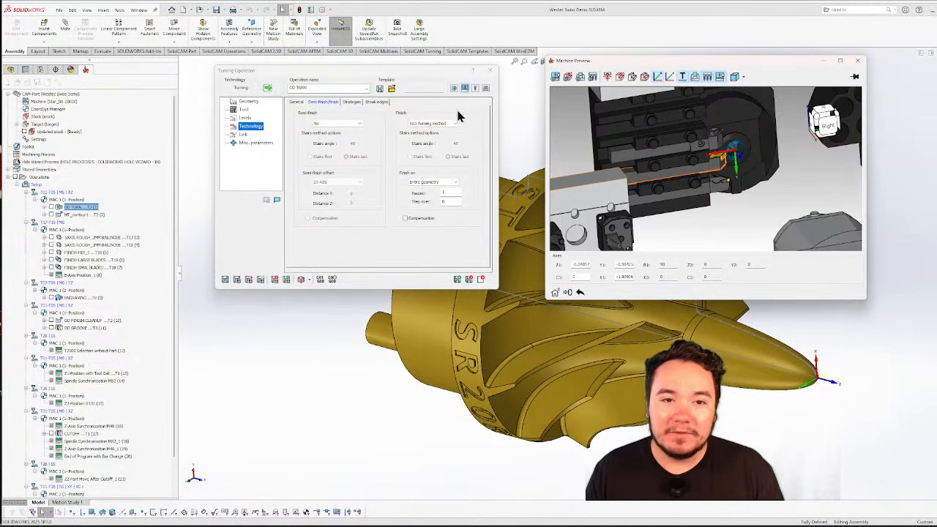
{"action": "left_click", "coordinate": [356, 104]}
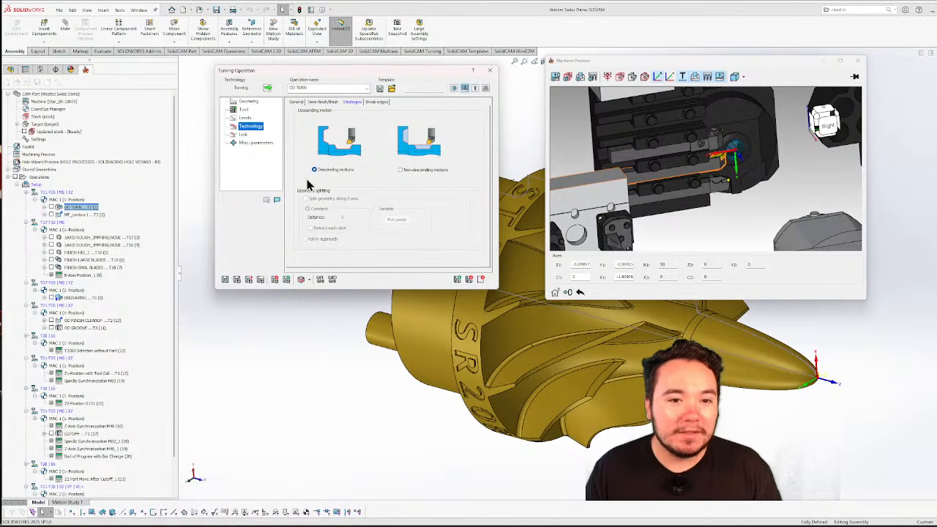
{"action": "left_click", "coordinate": [243, 135]}
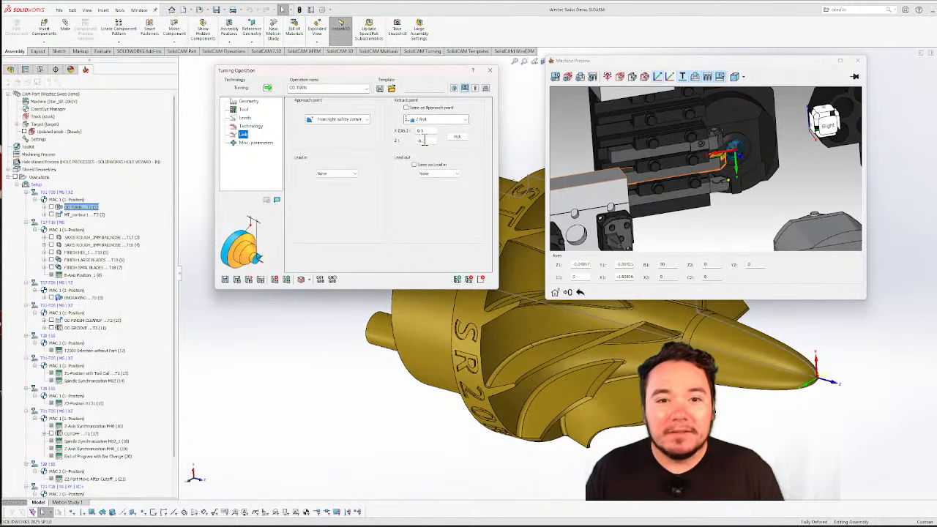
{"action": "left_click_drag", "start_coordinate": [445, 69], "coordinate": [428, 67]}
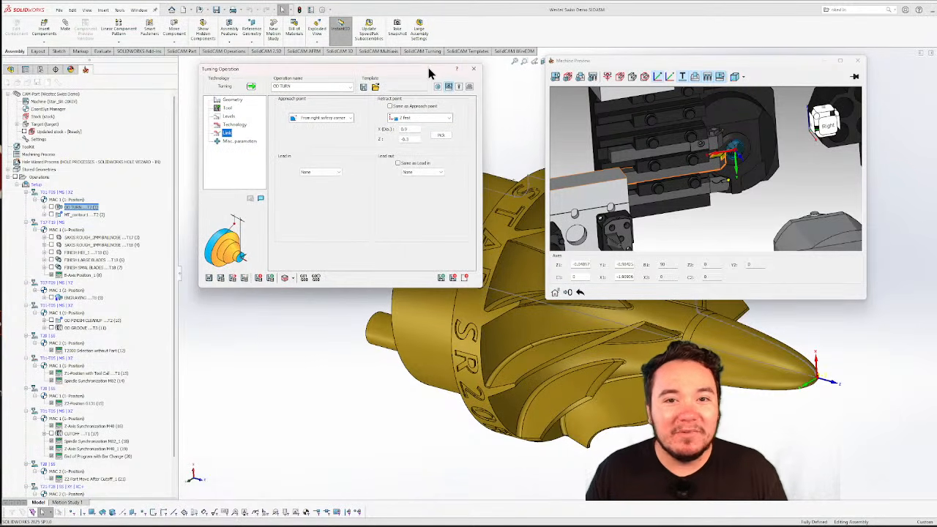
{"action": "left_click", "coordinate": [474, 71]}
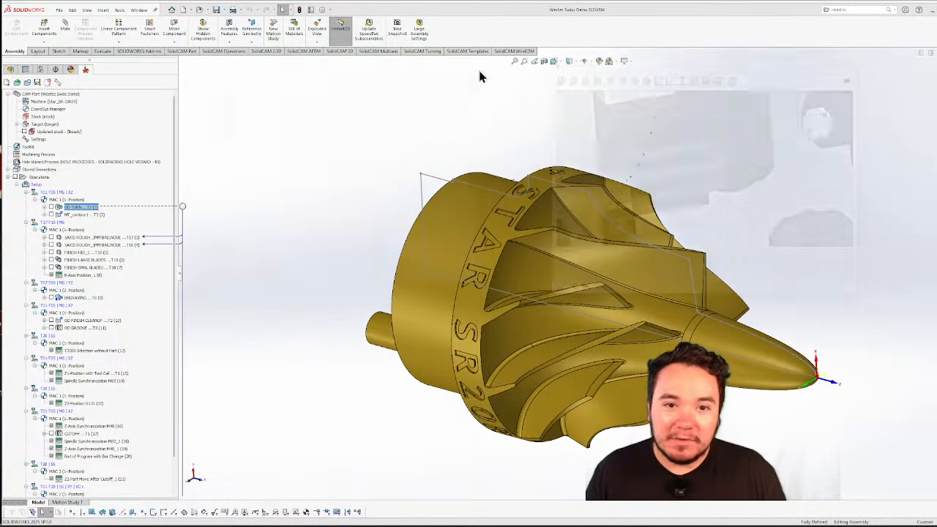
Show the MT_contour toolpath and inspect it along the outer edge of the impeller blades
{"action": "left_click", "coordinate": [51, 214]}
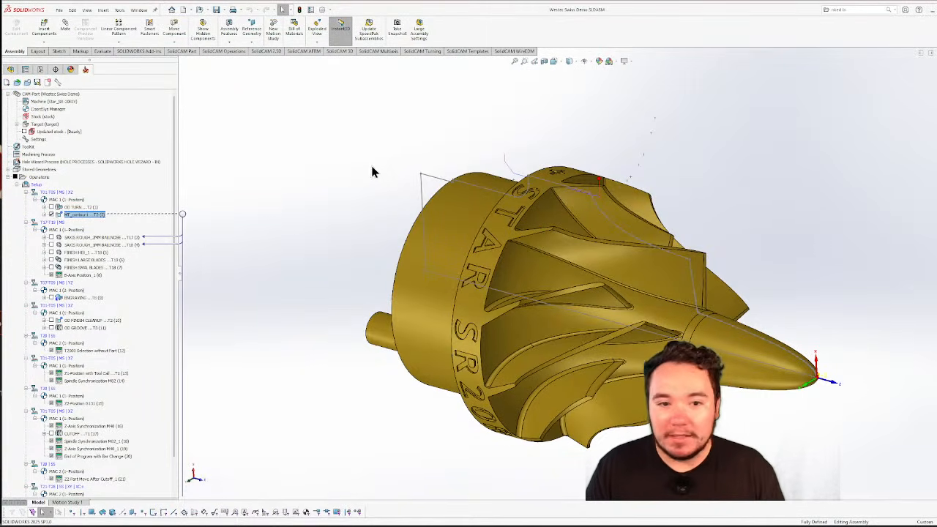
{"action": "middle_click_drag", "start_coordinate": [190, 271], "coordinate": [230, 227]}
{"action": "scroll", "coordinate": [465, 156], "scroll_direction": "down", "scroll_amount": 3}
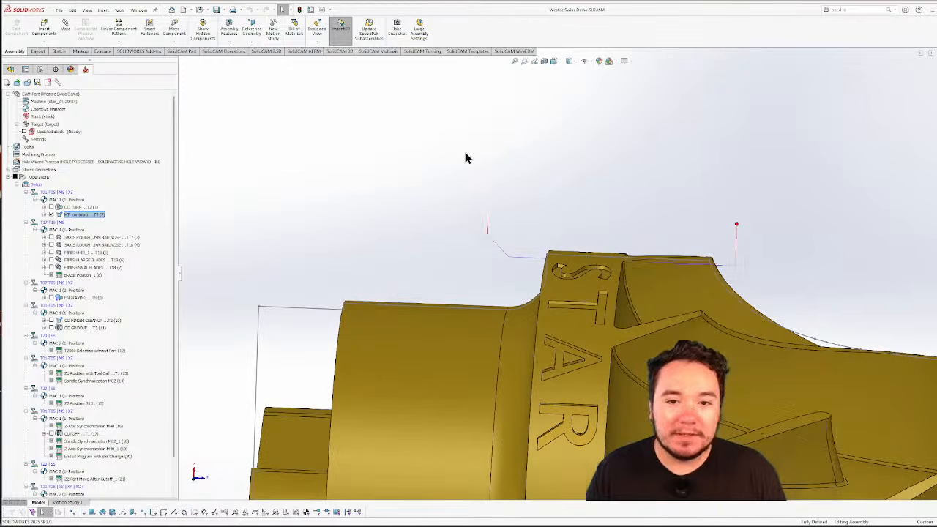
{"action": "middle_click_drag", "start_coordinate": [707, 282], "coordinate": [642, 297]}
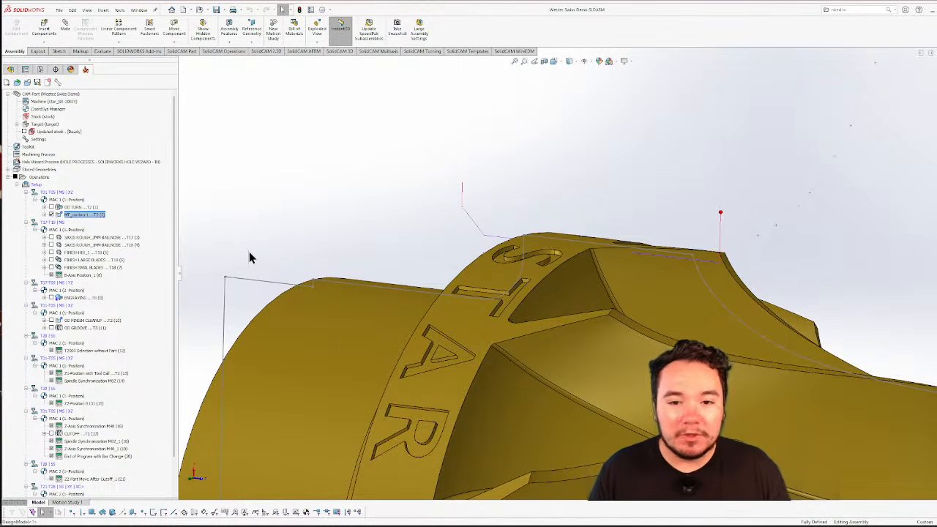
Open the MT_contour manual turning operation and review its contour geometry and the chain's modification settings without changing them
{"action": "double_click", "coordinate": [71, 213]}
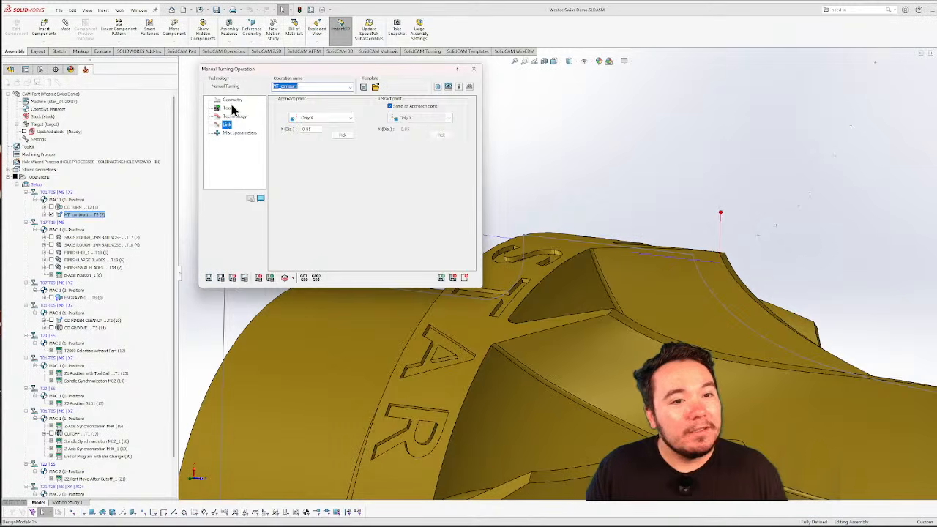
{"action": "left_click", "coordinate": [232, 100]}
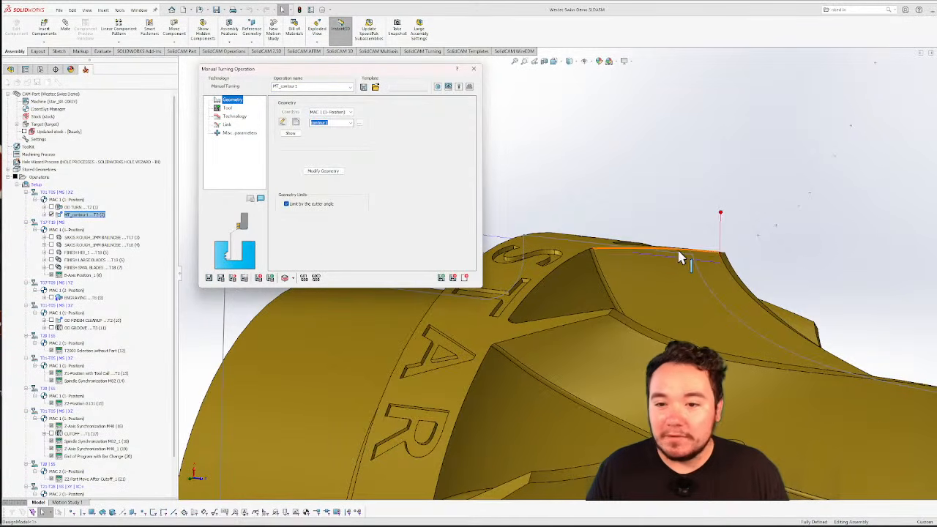
{"action": "left_click", "coordinate": [312, 176]}
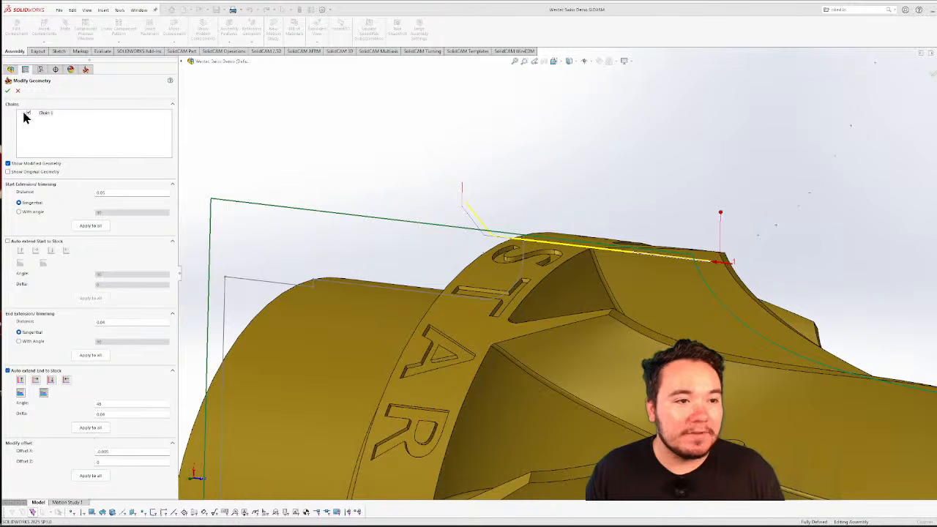
{"action": "left_click", "coordinate": [8, 90]}
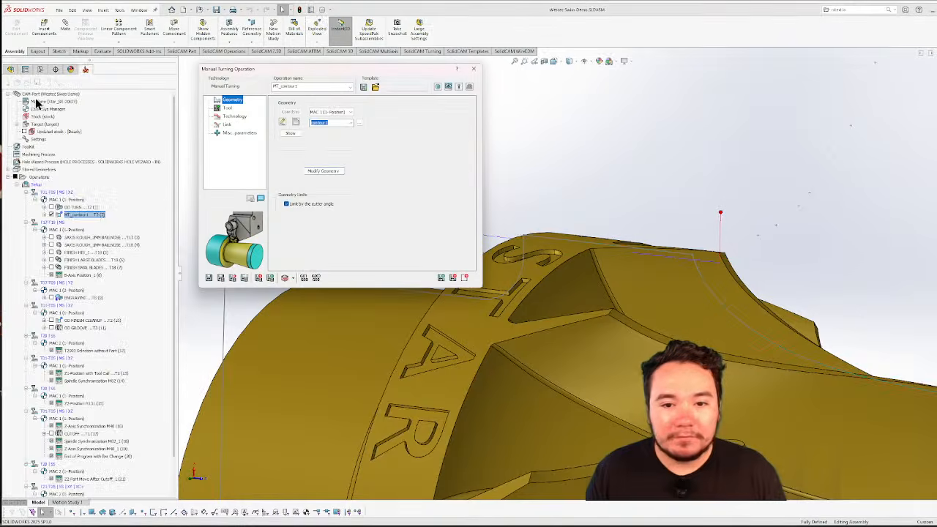
Examine the contour chain's auto-extend angle, delta and end extension distance, keep the settings, and close the MT_contour operation
{"action": "left_click", "coordinate": [317, 172]}
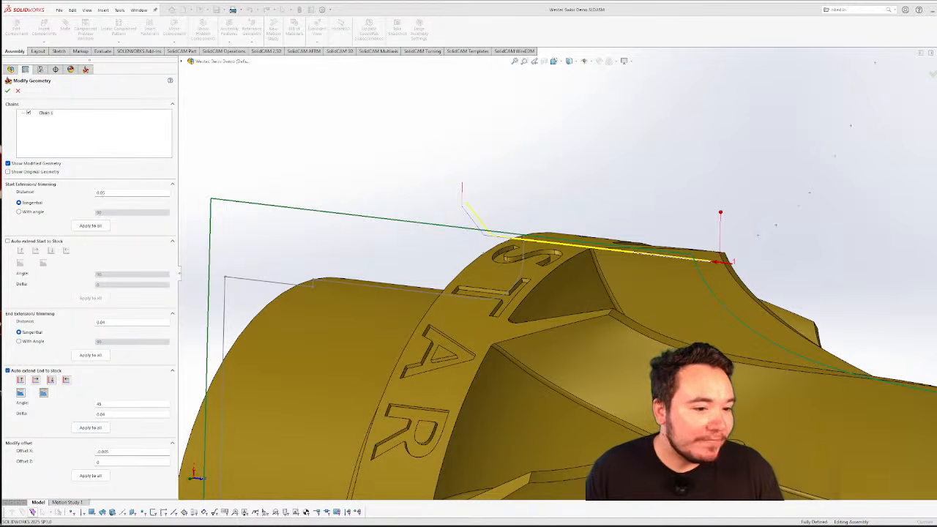
{"action": "double_click", "coordinate": [112, 404]}
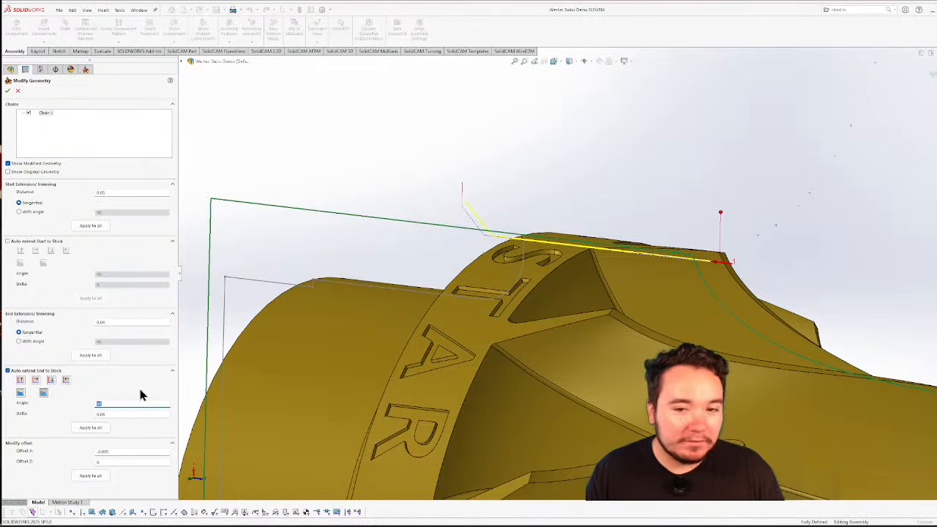
{"action": "double_click", "coordinate": [109, 414]}
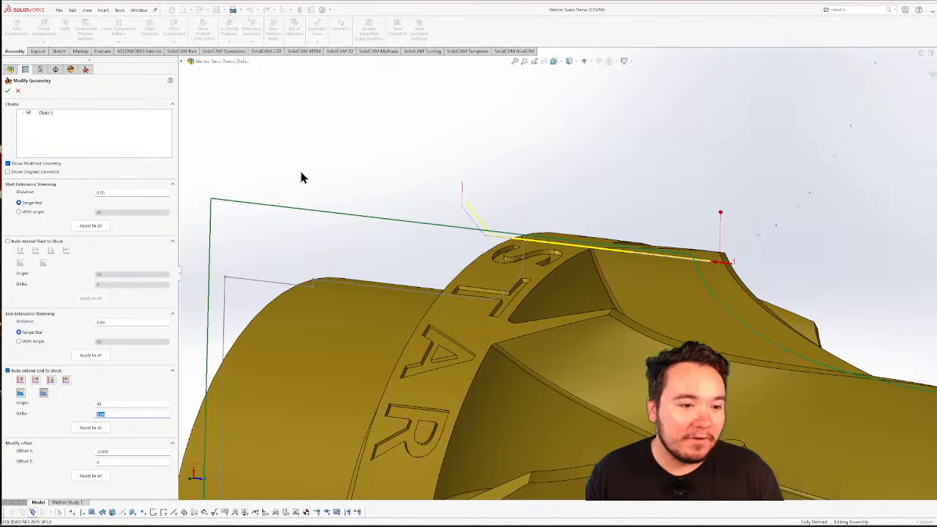
{"action": "left_click", "coordinate": [117, 323]}
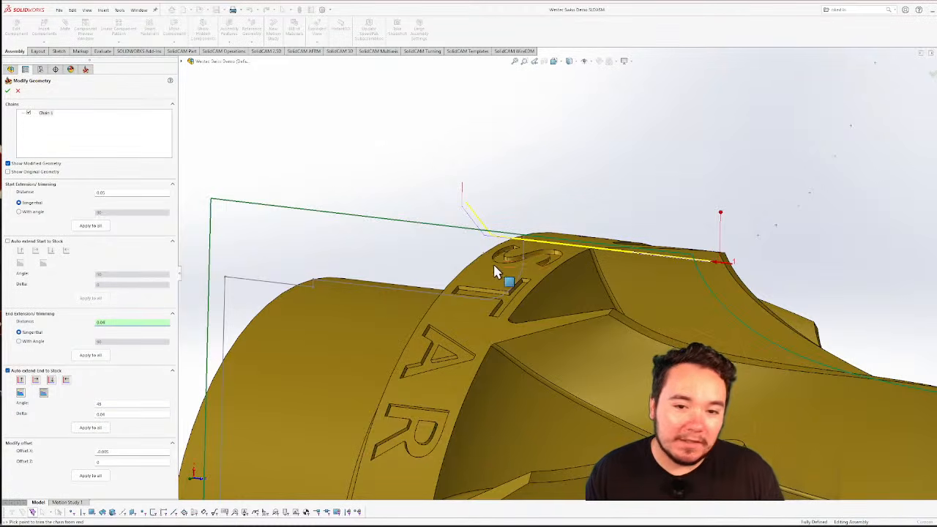
{"action": "middle_click_drag", "start_coordinate": [498, 272], "coordinate": [437, 264]}
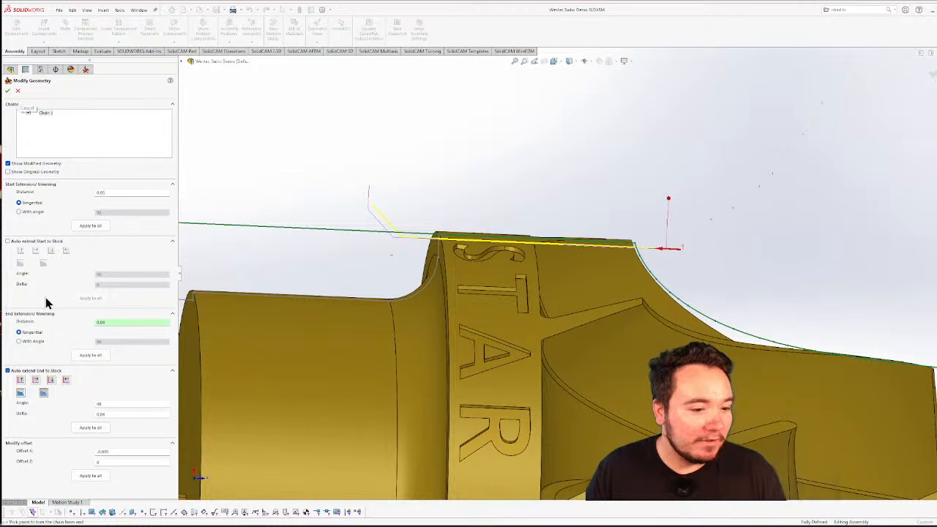
{"action": "left_click", "coordinate": [7, 90]}
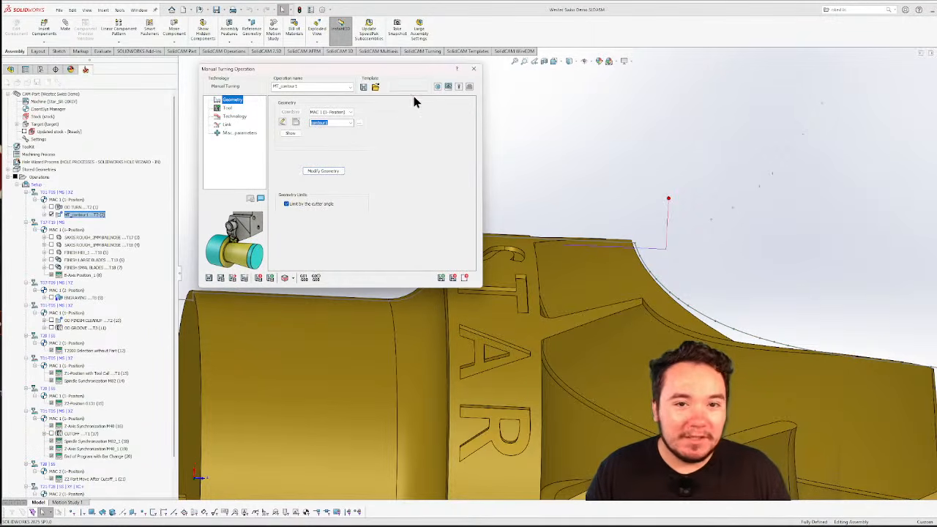
{"action": "left_click", "coordinate": [473, 68]}
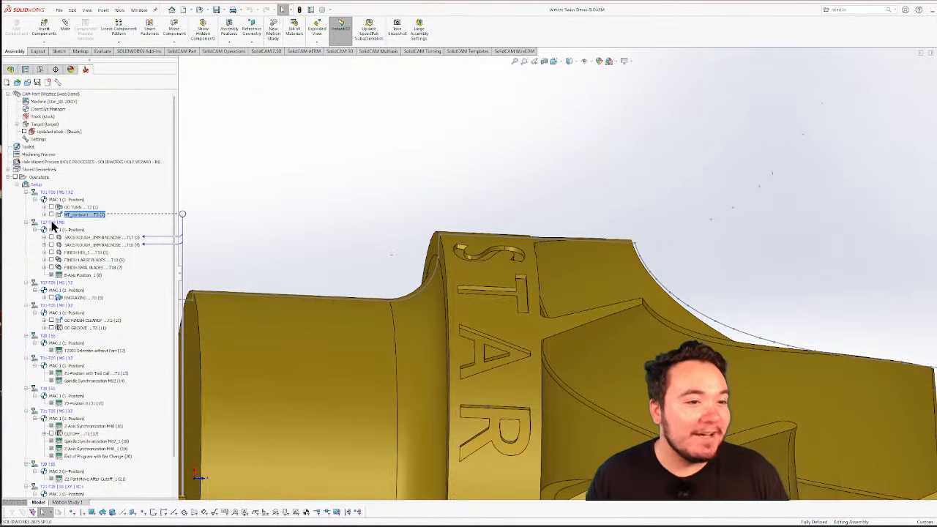
Show the 5AXIS ROUGH_2MM BALLNOSE toolpath, inspect it around the impeller blades, and hide it again
{"action": "left_click", "coordinate": [53, 238]}
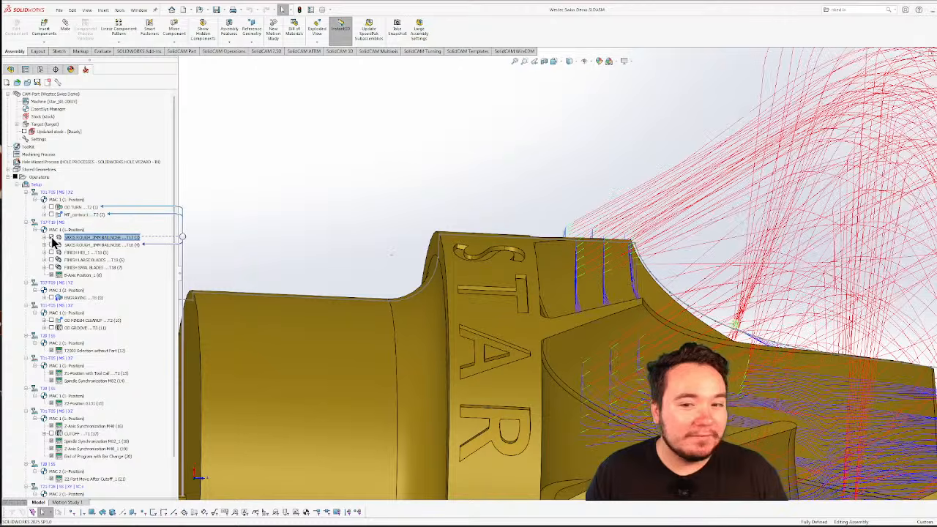
{"action": "scroll", "coordinate": [651, 350], "scroll_direction": "down", "scroll_amount": 4}
{"action": "scroll", "coordinate": [788, 345], "scroll_direction": "up", "scroll_amount": 7}
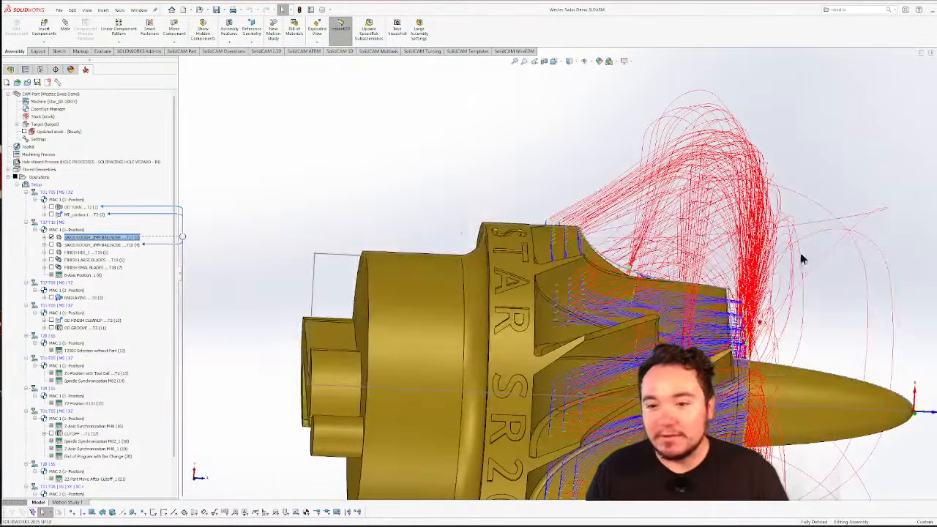
{"action": "middle_click_drag", "start_coordinate": [839, 321], "coordinate": [830, 318]}
{"action": "left_click", "coordinate": [52, 238]}
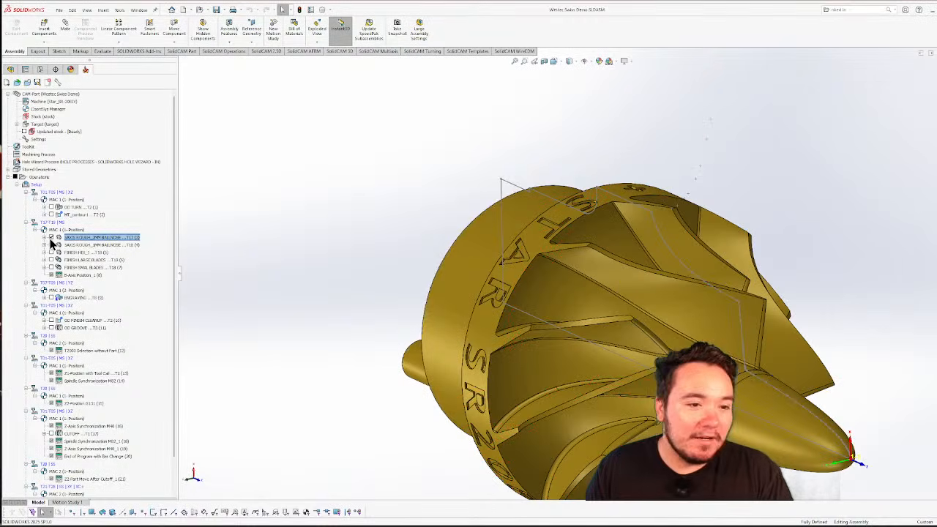
Open the 5AXIS ROUGH_2MM BALLNOSE operation and review the available multiaxis commands and the Multiblade technology choices, keeping Roughing
{"action": "double_click", "coordinate": [89, 238]}
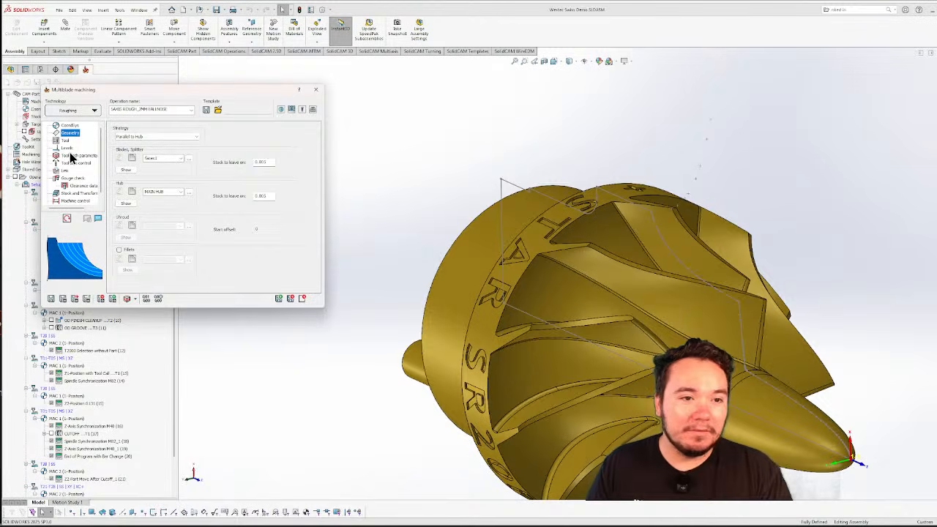
{"action": "left_click", "coordinate": [261, 53]}
{"action": "left_click", "coordinate": [381, 52]}
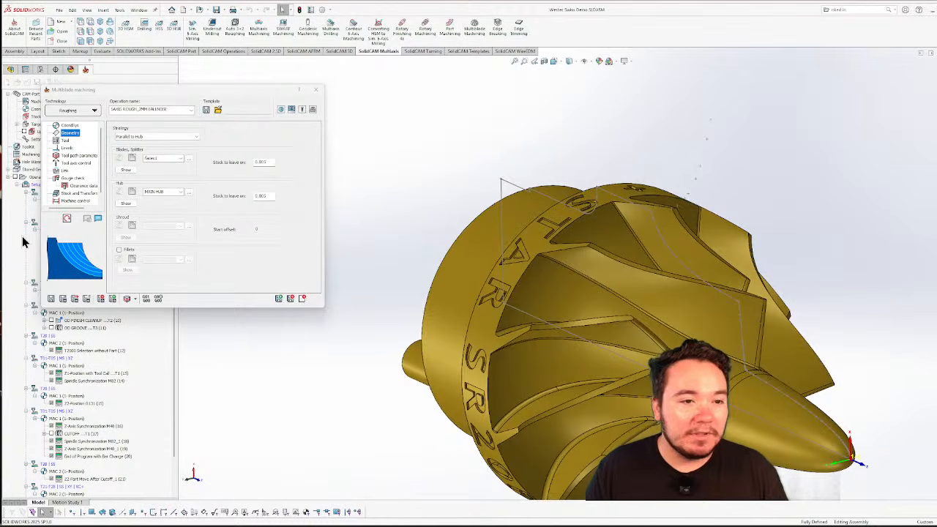
{"action": "left_click", "coordinate": [95, 111]}
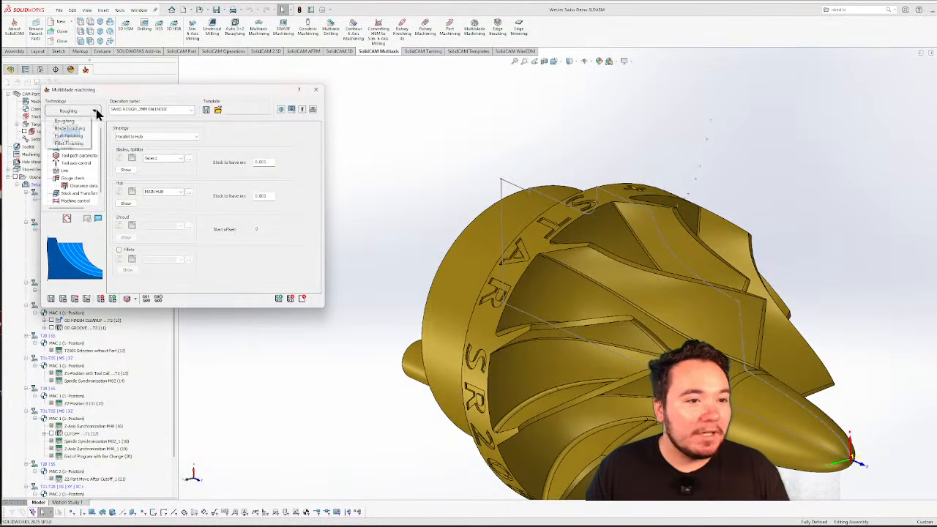
{"action": "left_click", "coordinate": [96, 111]}
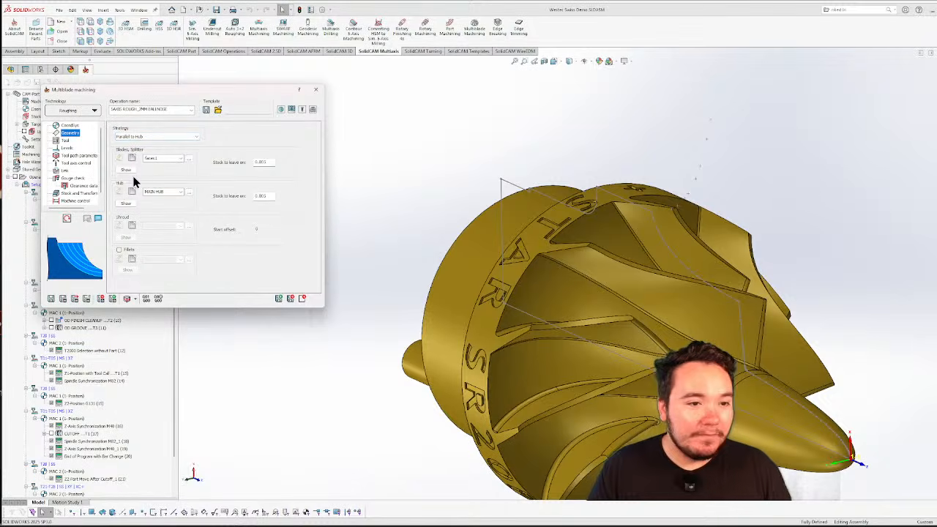
Highlight the blade and splitter faces used by the Multiblade roughing operation, examine them on the impeller, and return to its settings
{"action": "left_click", "coordinate": [130, 171]}
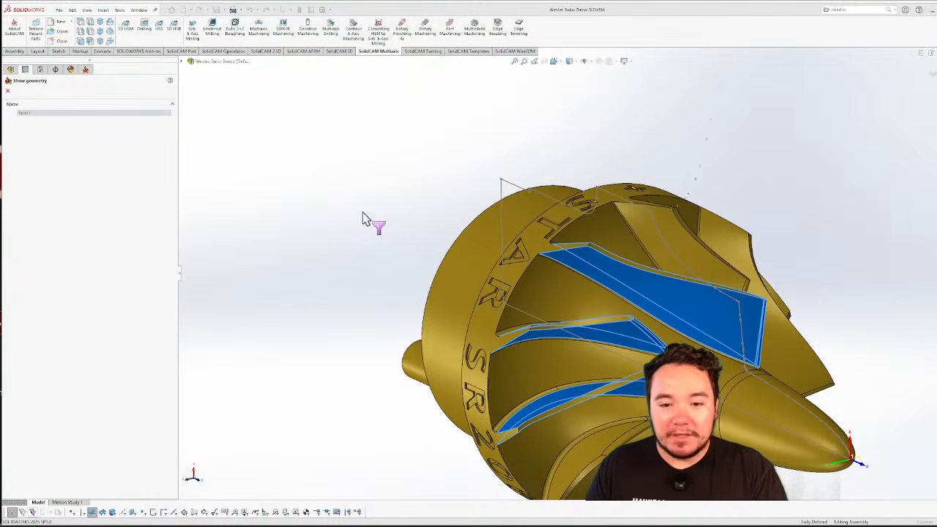
{"action": "middle_click_drag", "start_coordinate": [362, 211], "coordinate": [582, 327]}
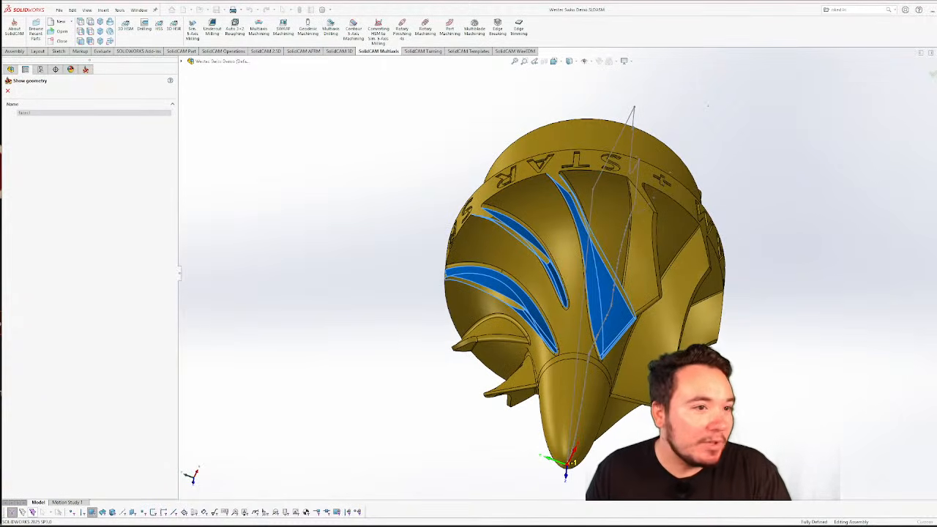
{"action": "left_click", "coordinate": [8, 90]}
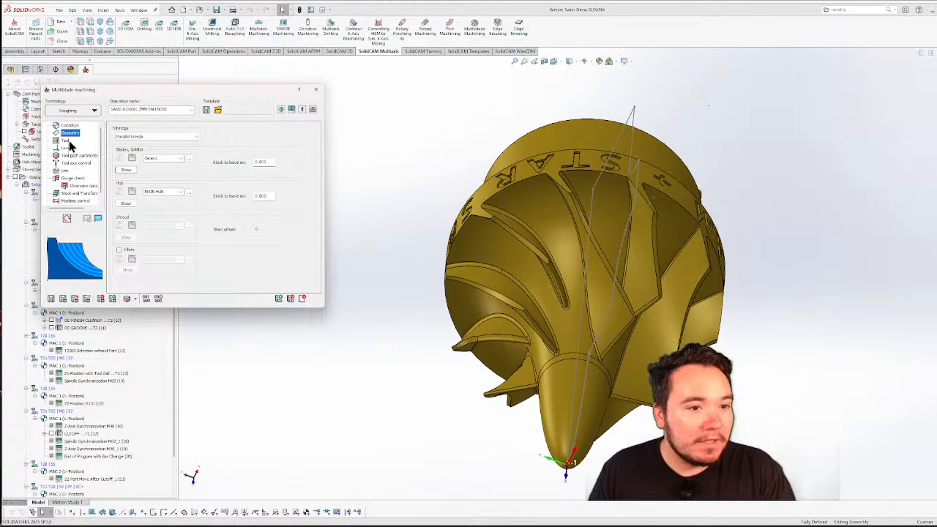
Highlight and examine the MAIN HUB faces, and review the stock-to-leave values for the hub and the blades
{"action": "left_click", "coordinate": [133, 205]}
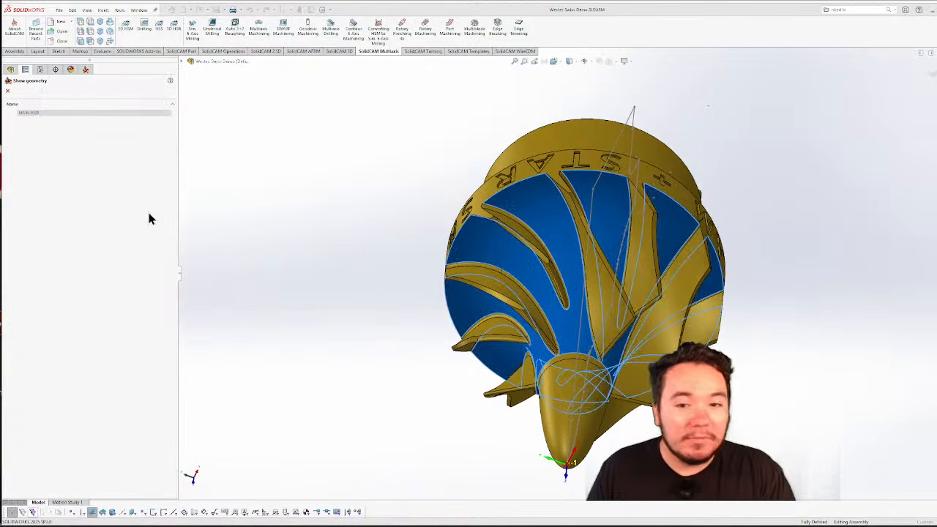
{"action": "middle_click_drag", "start_coordinate": [601, 335], "coordinate": [592, 300]}
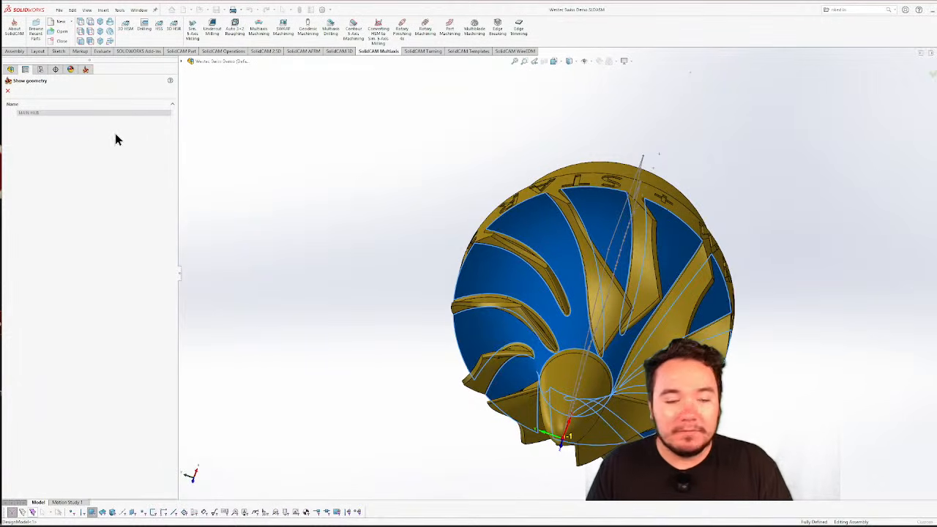
{"action": "left_click", "coordinate": [8, 91]}
{"action": "left_click_drag", "start_coordinate": [272, 198], "coordinate": [228, 195]}
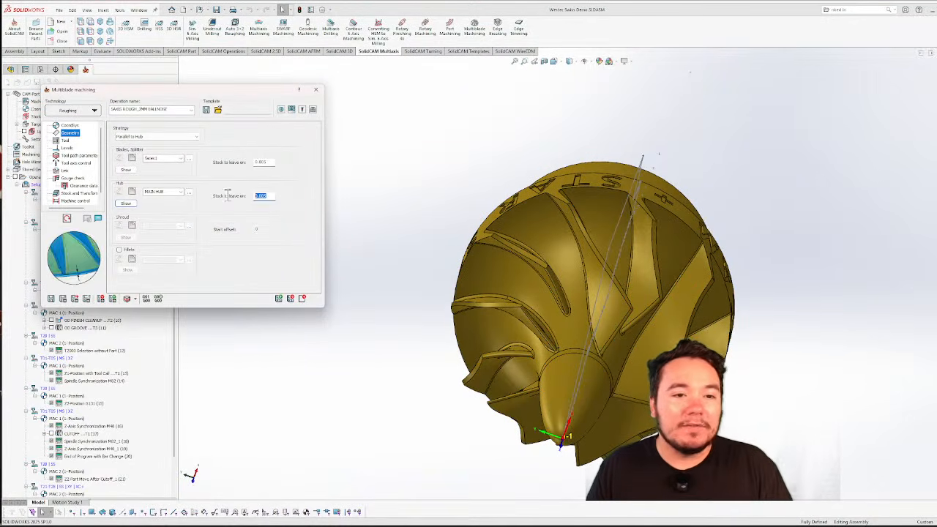
{"action": "left_click_drag", "start_coordinate": [272, 163], "coordinate": [222, 167]}
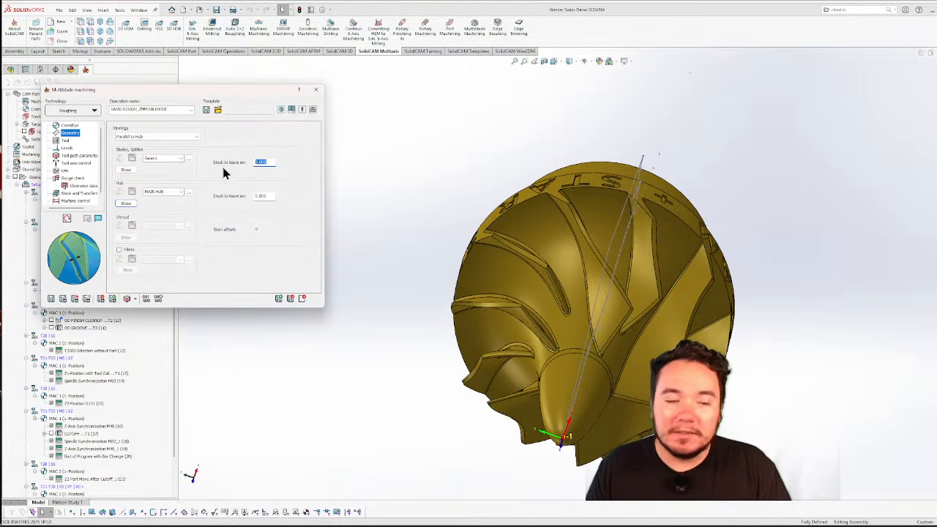
Review the ball nose tool data, the clearance and safety levels, and the clearance shape options, keeping Sphere
{"action": "left_click", "coordinate": [64, 140]}
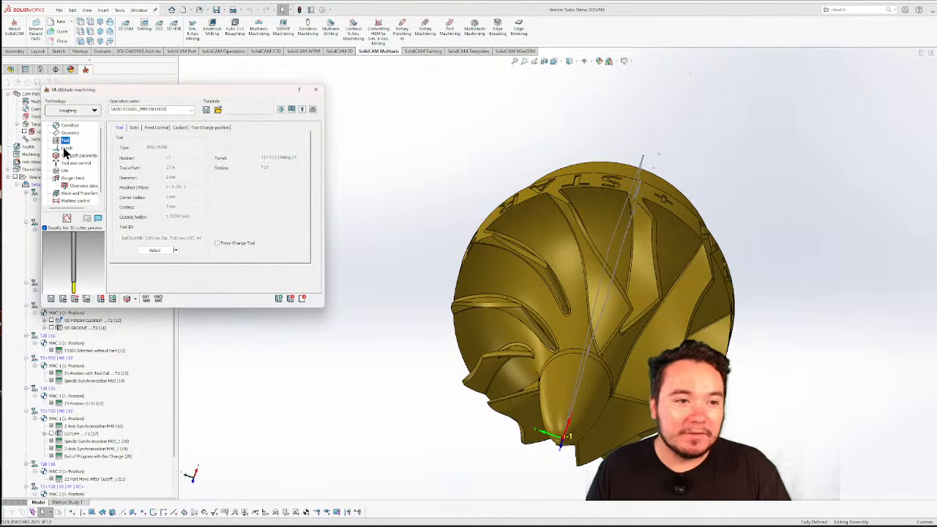
{"action": "left_click", "coordinate": [64, 149]}
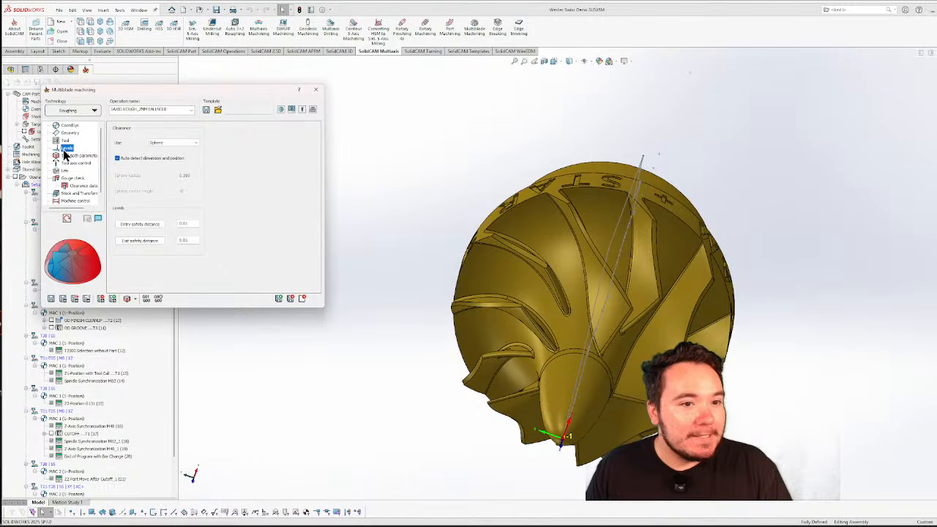
{"action": "left_click", "coordinate": [76, 156]}
{"action": "left_click", "coordinate": [68, 149]}
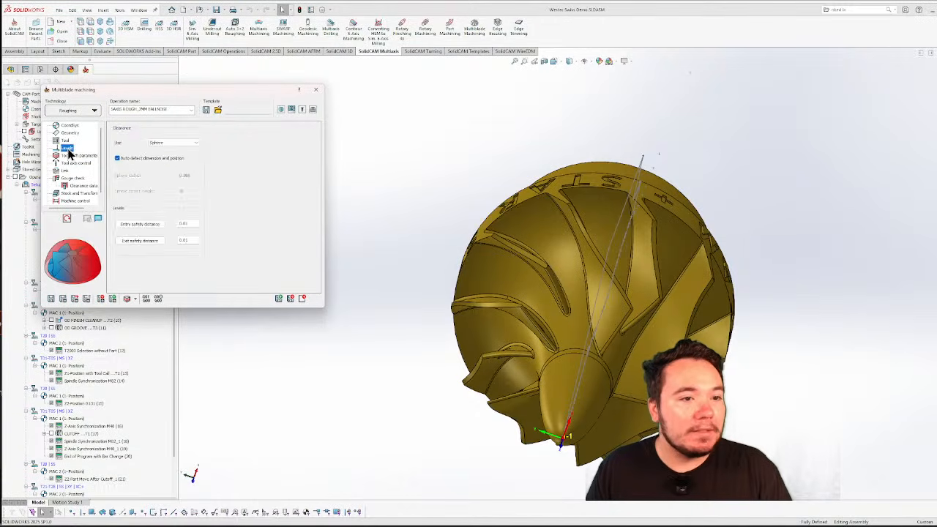
{"action": "left_click", "coordinate": [65, 140]}
{"action": "left_click", "coordinate": [68, 148]}
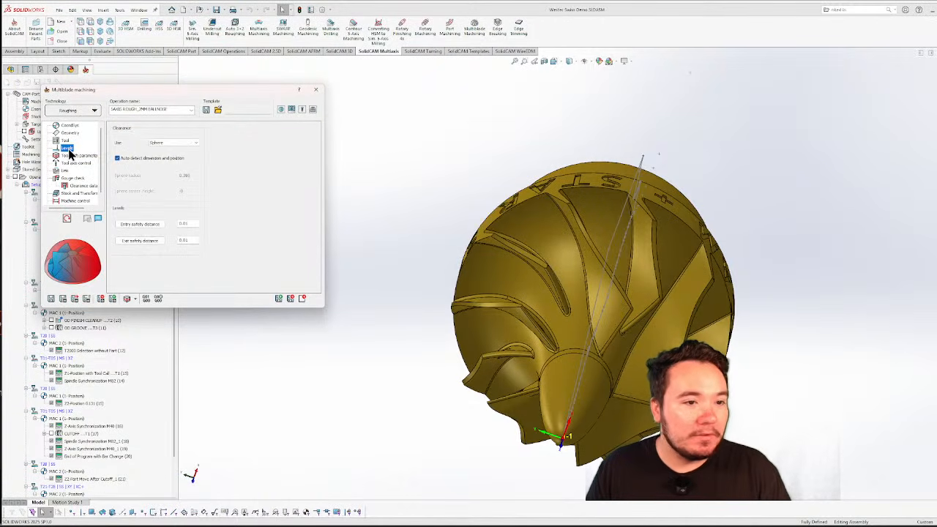
{"action": "left_click", "coordinate": [194, 143]}
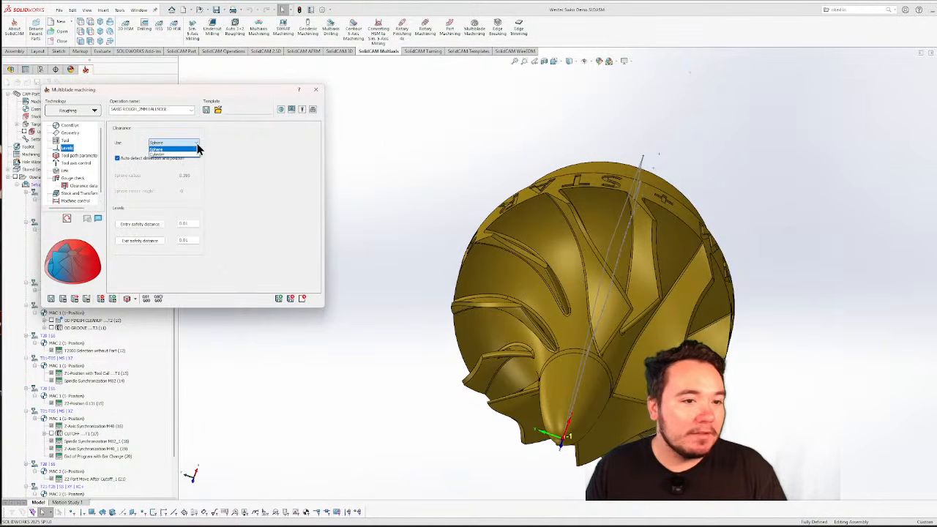
{"action": "left_click", "coordinate": [207, 136]}
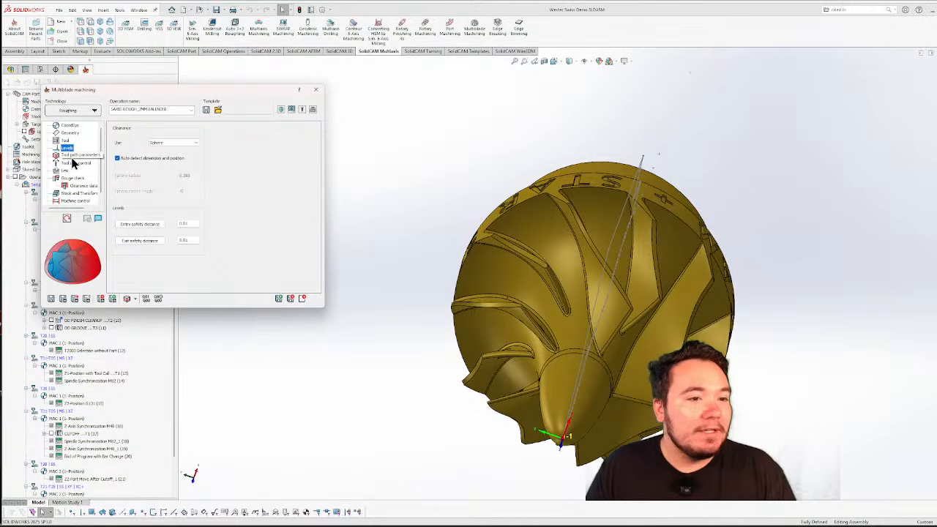
Review the roughing operation's surface quality and smoothing settings and the maximum distances for its layers and slices
{"action": "left_click", "coordinate": [74, 155]}
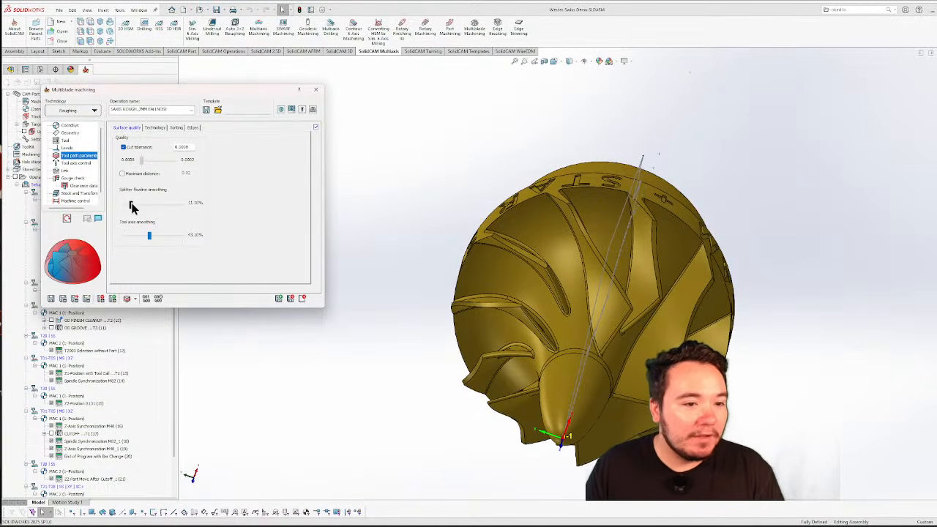
{"action": "mouse_move", "coordinate": [132, 206]}
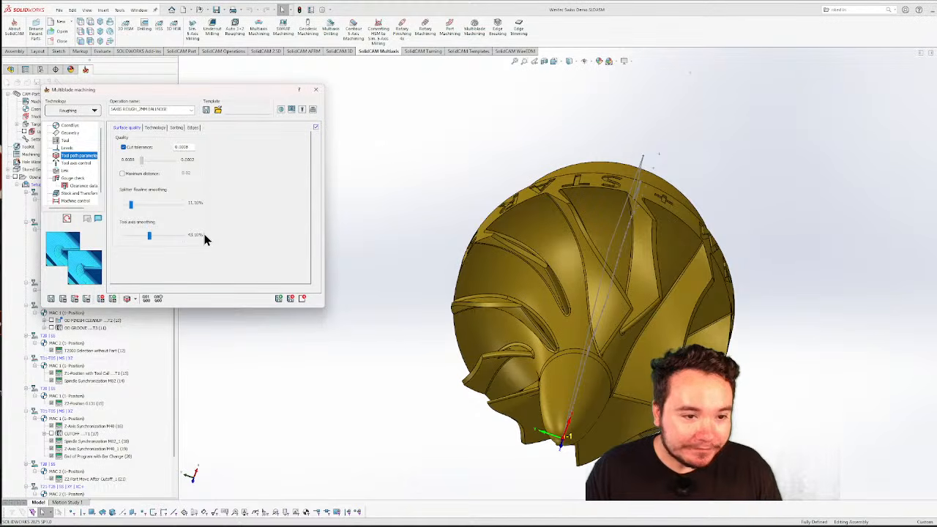
{"action": "left_click", "coordinate": [149, 236]}
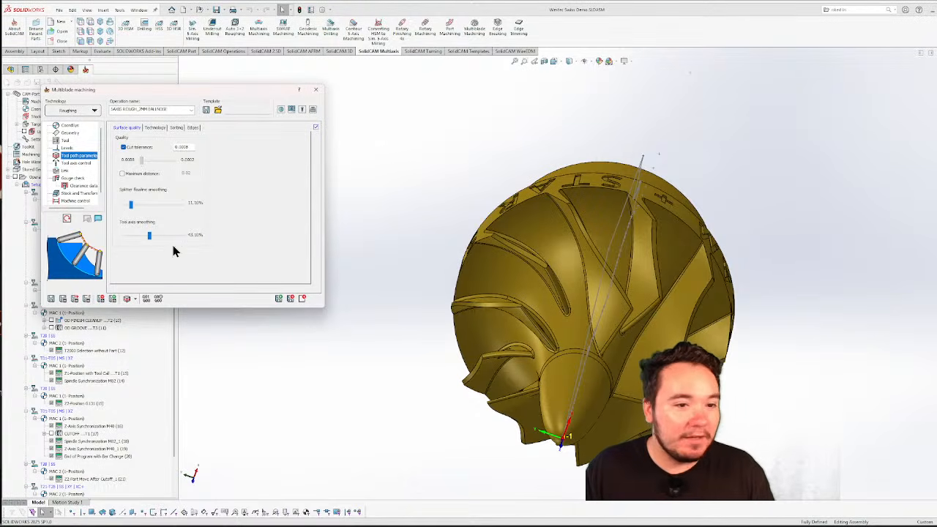
{"action": "left_click", "coordinate": [155, 129]}
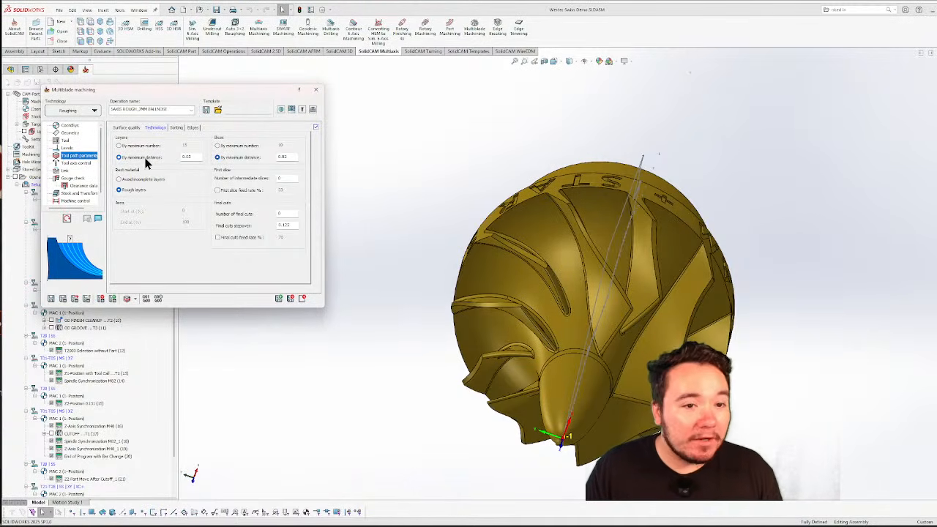
{"action": "double_click", "coordinate": [185, 157]}
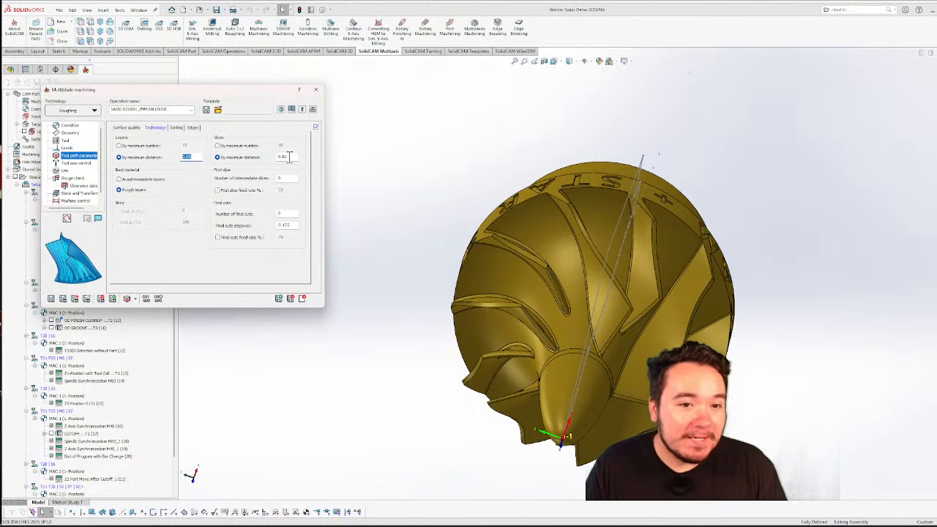
{"action": "double_click", "coordinate": [283, 157]}
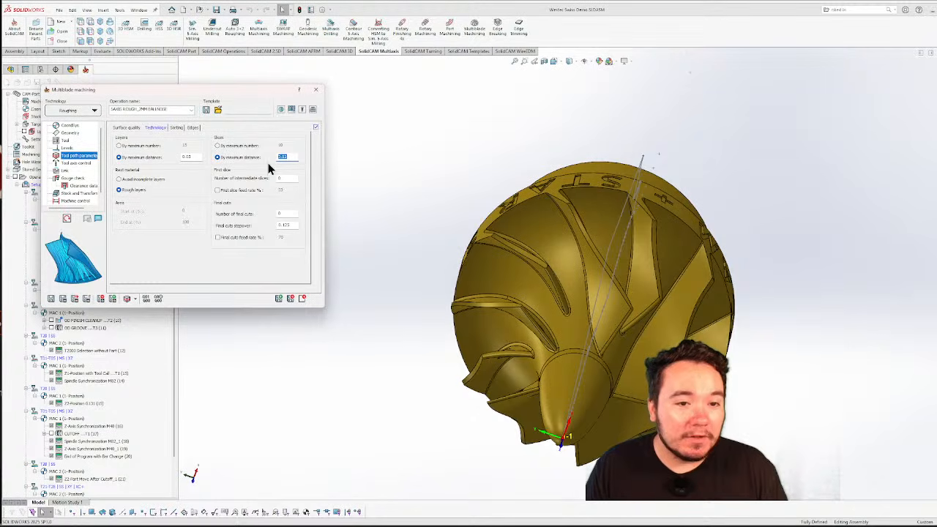
Review the roughing operation's sorting and edge extension settings, along with its tool axis tilting and machine angle limits
{"action": "left_click", "coordinate": [178, 129]}
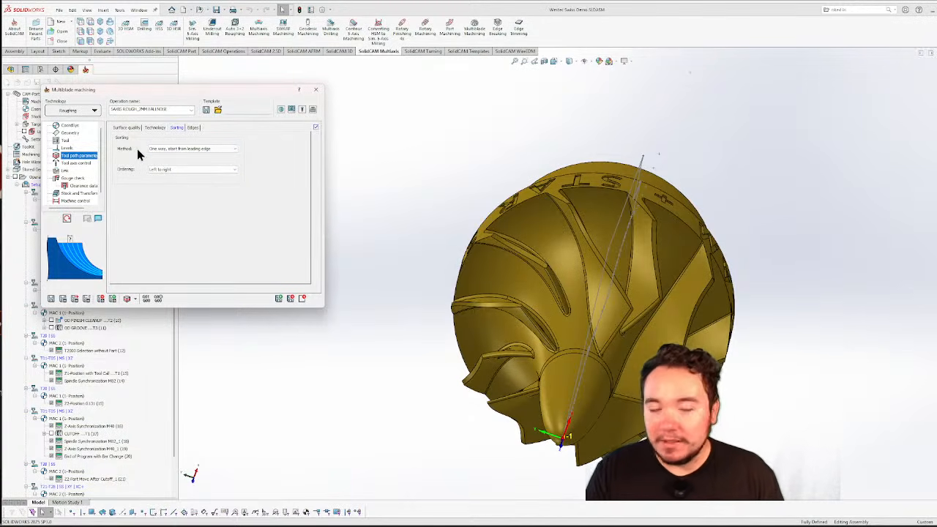
{"action": "left_click", "coordinate": [194, 129]}
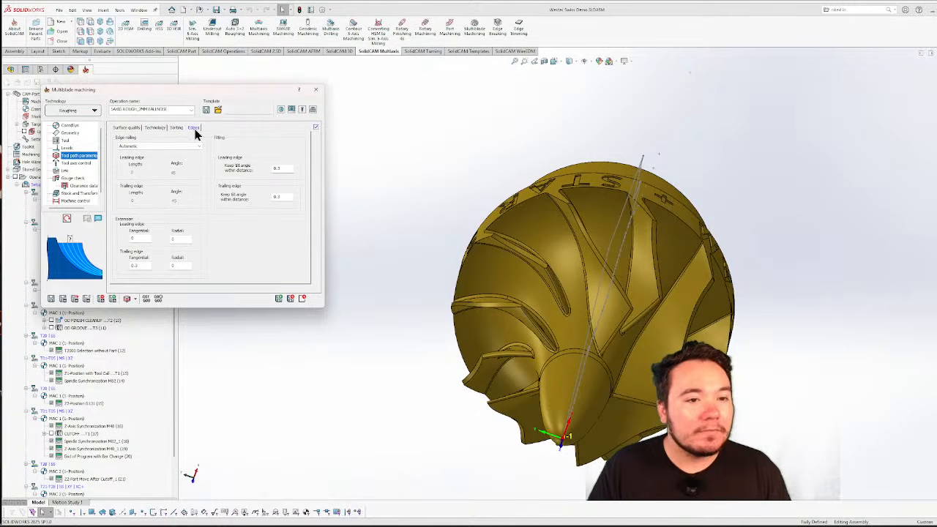
{"action": "double_click", "coordinate": [139, 266]}
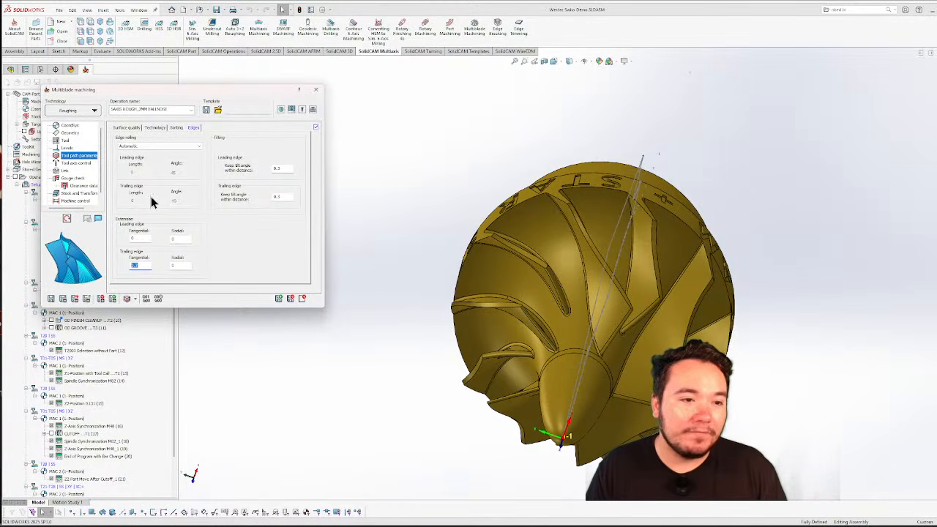
{"action": "left_click", "coordinate": [79, 164]}
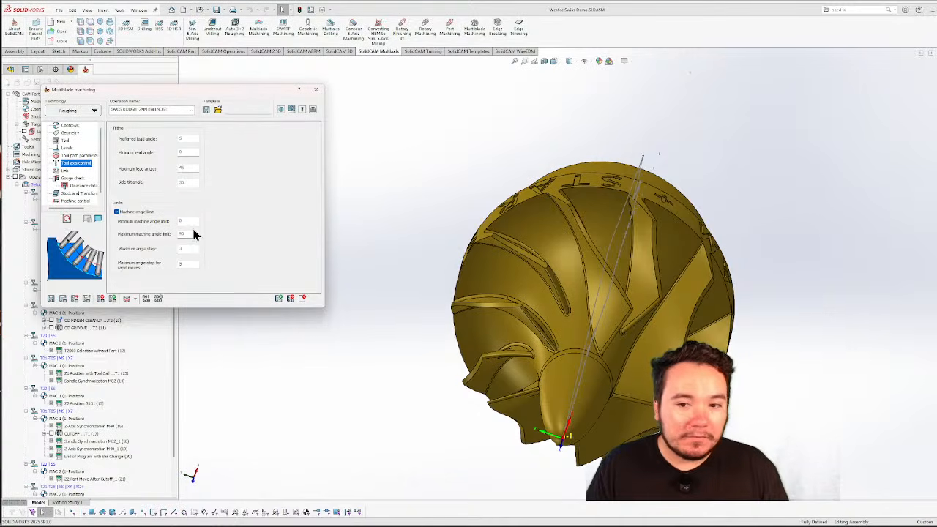
Review the link settings between slices and layers, and display the 5AXIS ROUGH_2MM BALLNOSE toolpath to examine its linking moves
{"action": "left_click", "coordinate": [65, 171]}
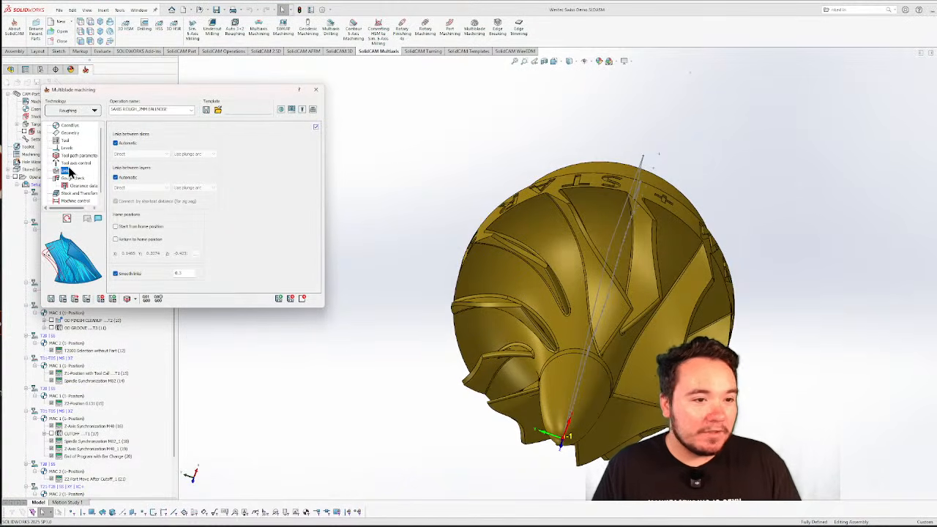
{"action": "left_click_drag", "start_coordinate": [134, 87], "coordinate": [195, 52]}
{"action": "left_click", "coordinate": [51, 238]}
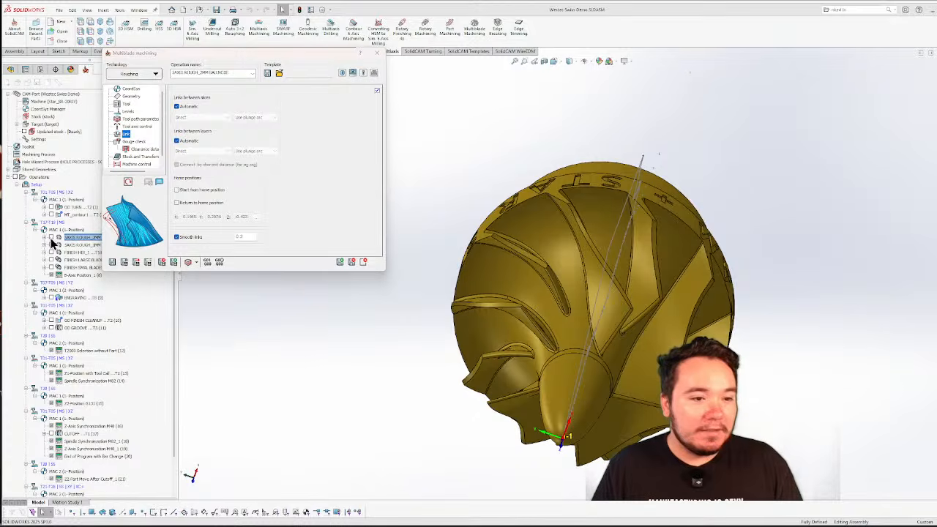
{"action": "middle_click_drag", "start_coordinate": [361, 334], "coordinate": [540, 153]}
{"action": "middle_click_drag", "start_coordinate": [461, 271], "coordinate": [440, 236]}
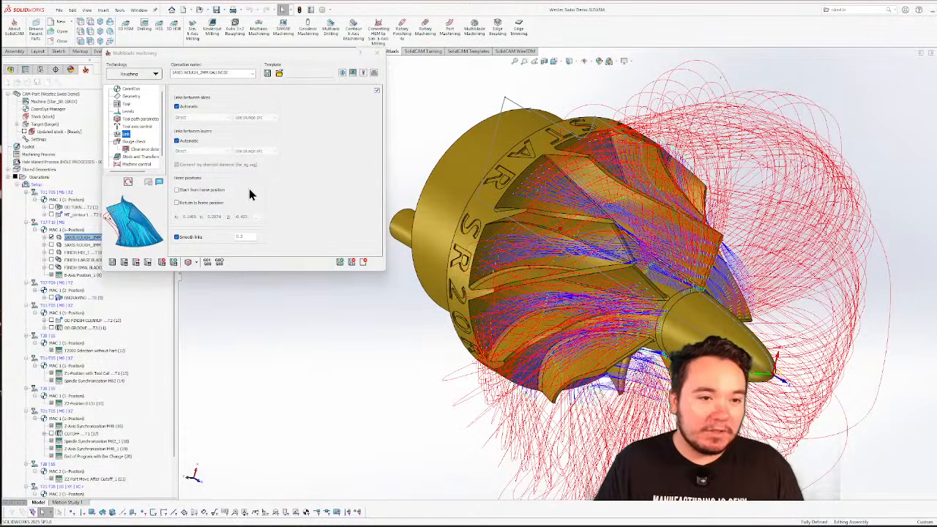
Review the gouge check settings and the shaft, arbor and holder clearance values for the 2 mm roughing operation
{"action": "left_click", "coordinate": [133, 142]}
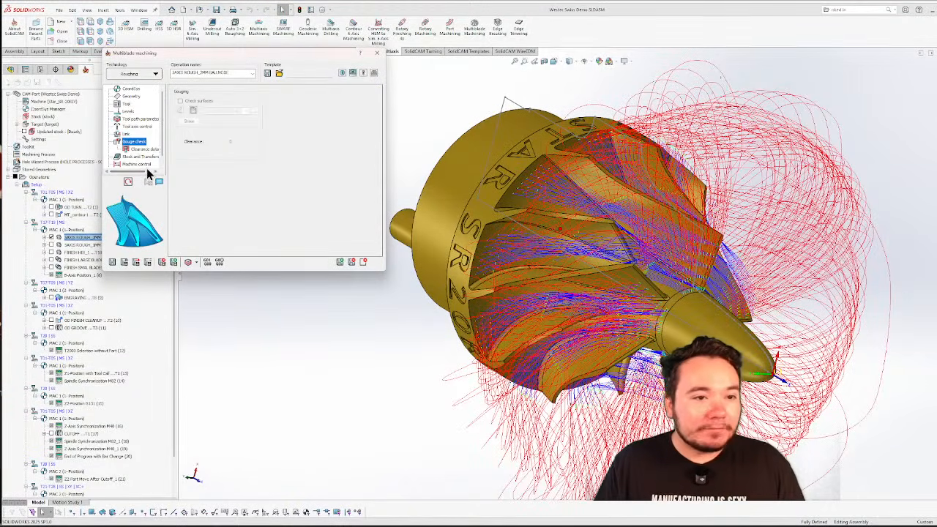
{"action": "left_click", "coordinate": [138, 149]}
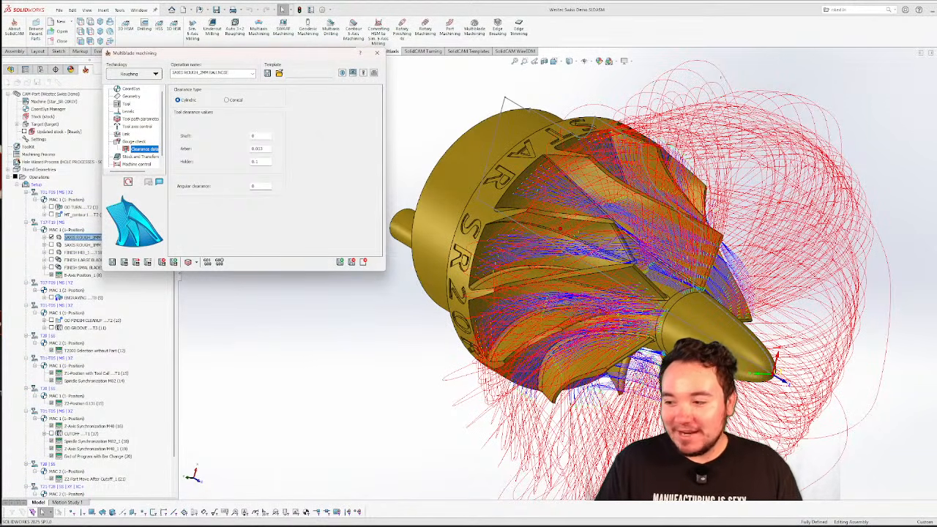
{"action": "mouse_move", "coordinate": [267, 62]}
{"action": "left_mouse_down"}
{"action": "mouse_move", "coordinate": [303, 37]}
{"action": "mouse_move", "coordinate": [279, 55]}
{"action": "left_mouse_up"}
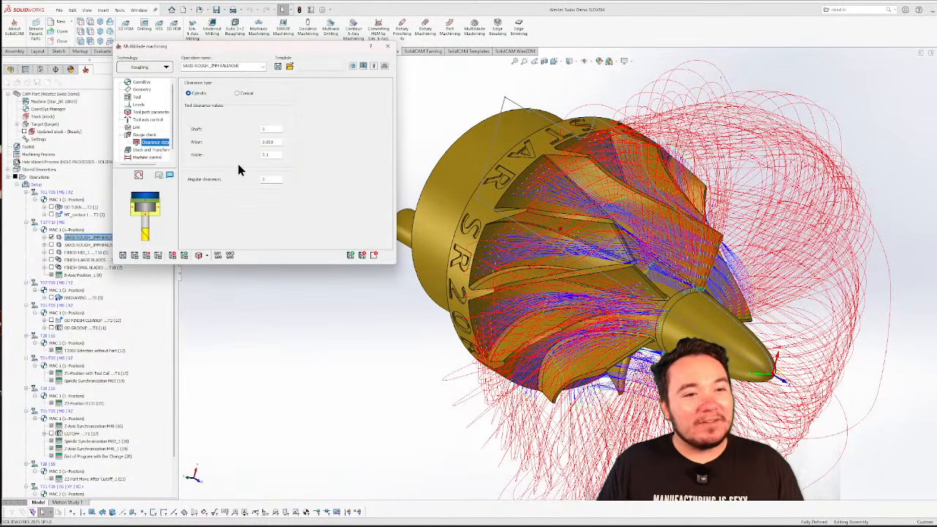
Review the stock definition choices, keeping Auto updated stock, and the rotation settings for repeating the roughing around the impeller
{"action": "left_click", "coordinate": [152, 149]}
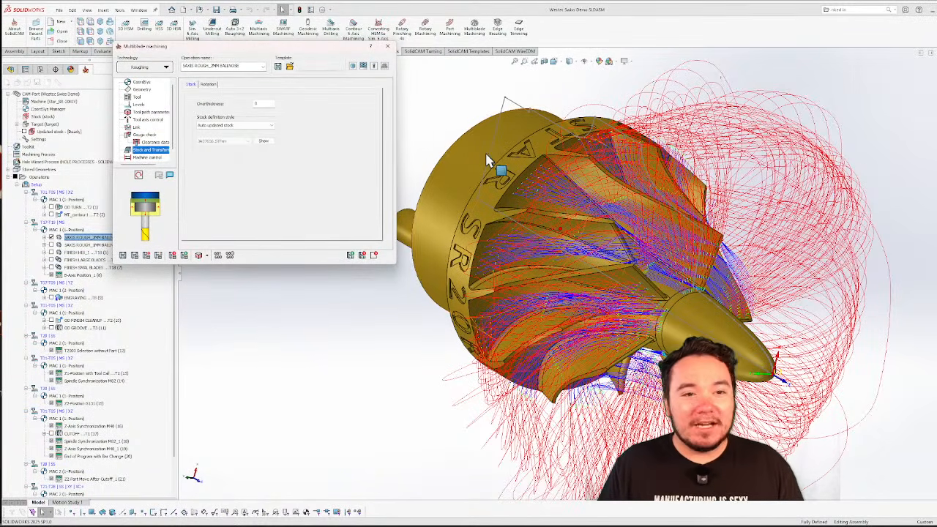
{"action": "left_click", "coordinate": [268, 127]}
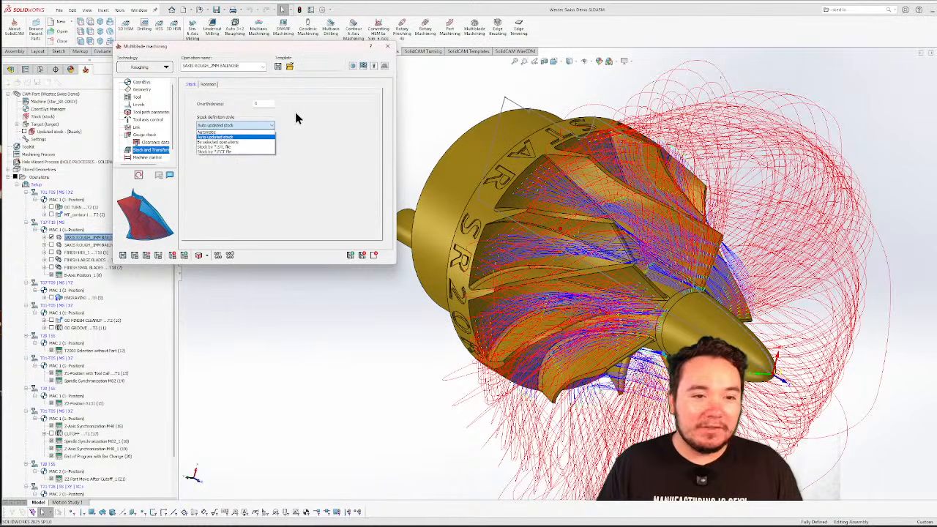
{"action": "left_click", "coordinate": [339, 116]}
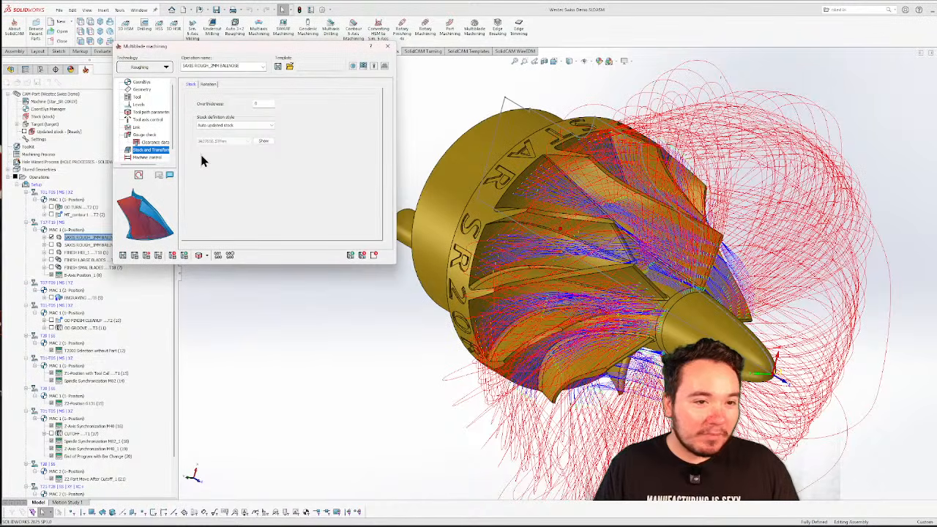
{"action": "left_click", "coordinate": [208, 84]}
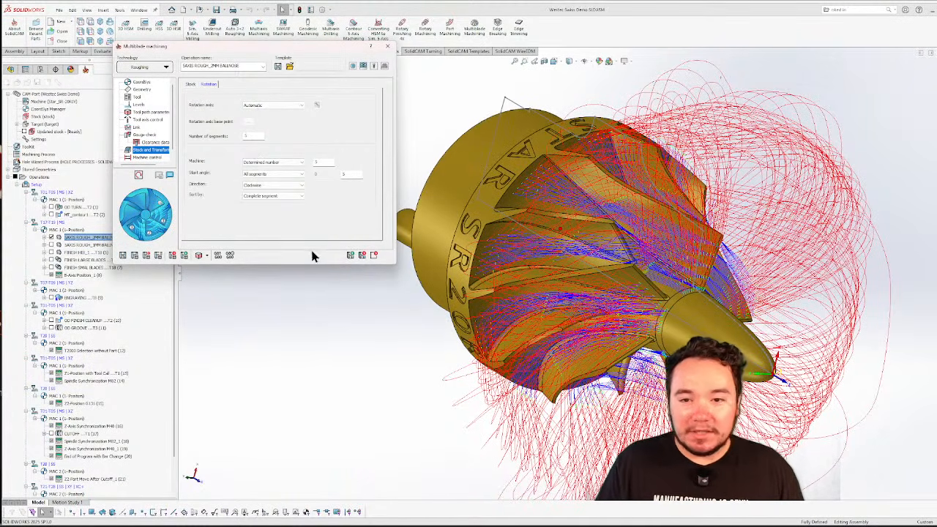
Examine the repeated toolpath from the impeller's front, hide it, review the machine control angle settings, and exit the operation
{"action": "middle_click_drag", "start_coordinate": [653, 293], "coordinate": [560, 247]}
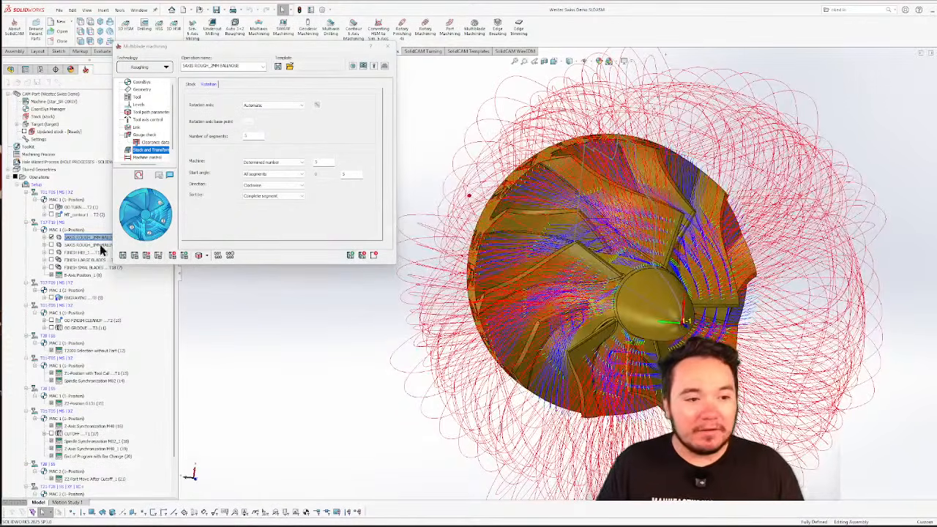
{"action": "left_click", "coordinate": [52, 238]}
{"action": "middle_click_drag", "start_coordinate": [662, 265], "coordinate": [617, 273]}
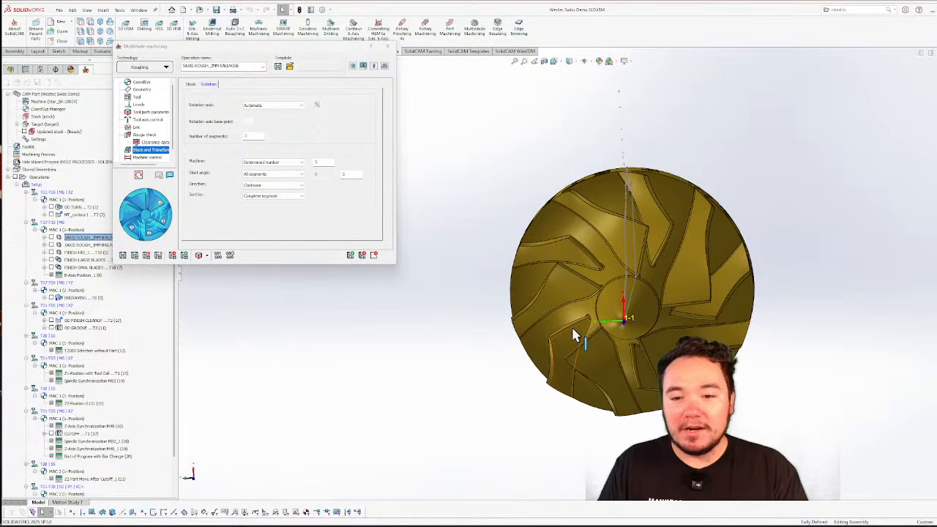
{"action": "left_click", "coordinate": [136, 156]}
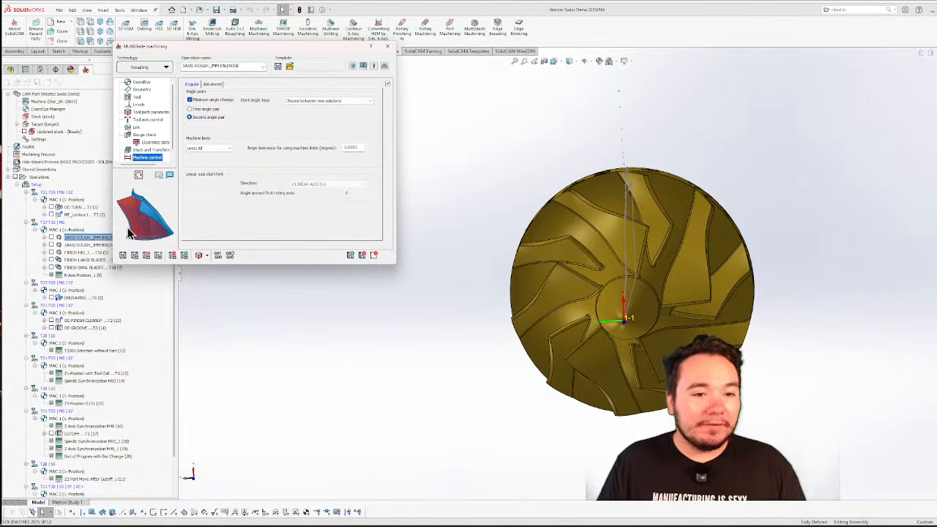
{"action": "left_click", "coordinate": [377, 255]}
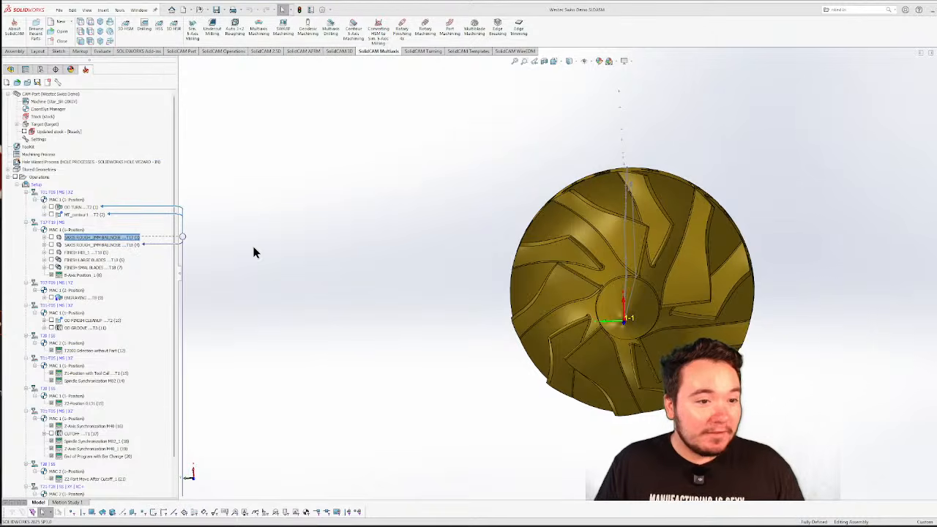
Display the 5AXIS ROUGH_1MM BALLNOSE toolpath and open the operation to review its ball nose tool and geometry settings
{"action": "left_click", "coordinate": [51, 245]}
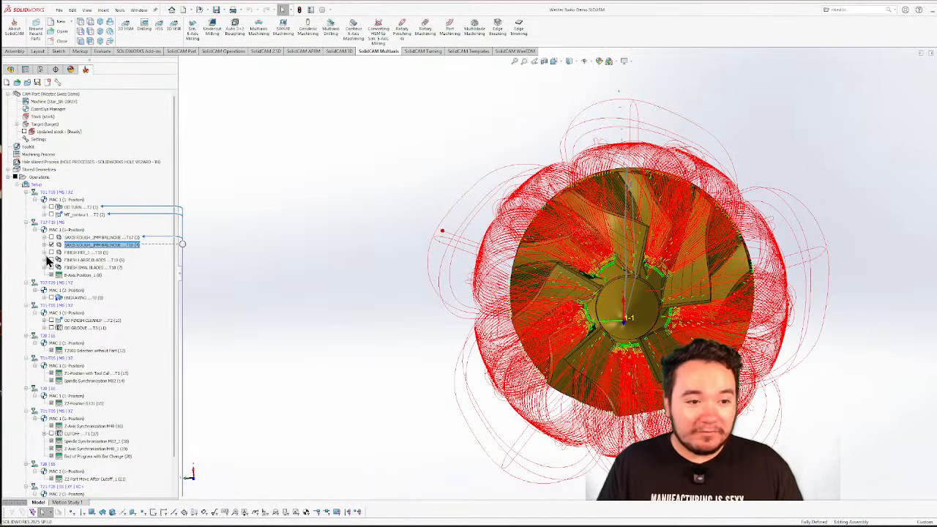
{"action": "double_click", "coordinate": [86, 247]}
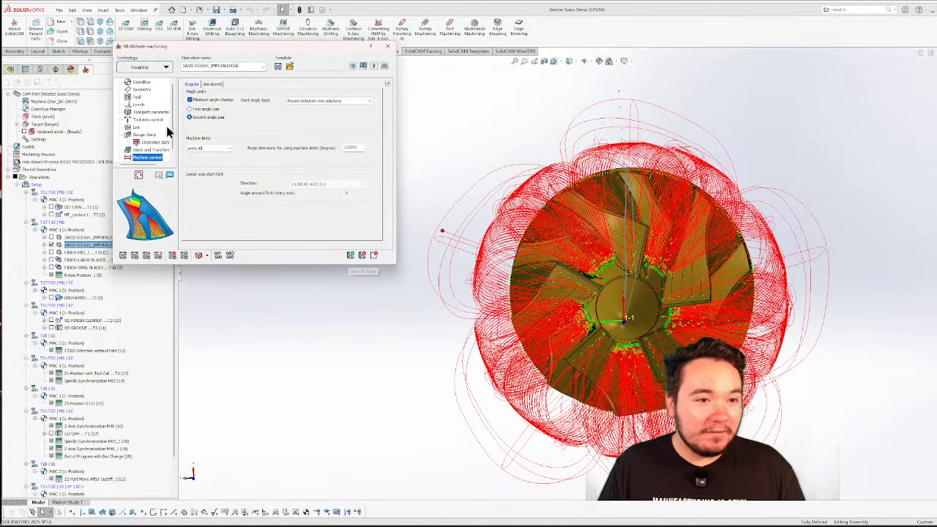
{"action": "left_click", "coordinate": [141, 88]}
{"action": "left_click", "coordinate": [137, 97]}
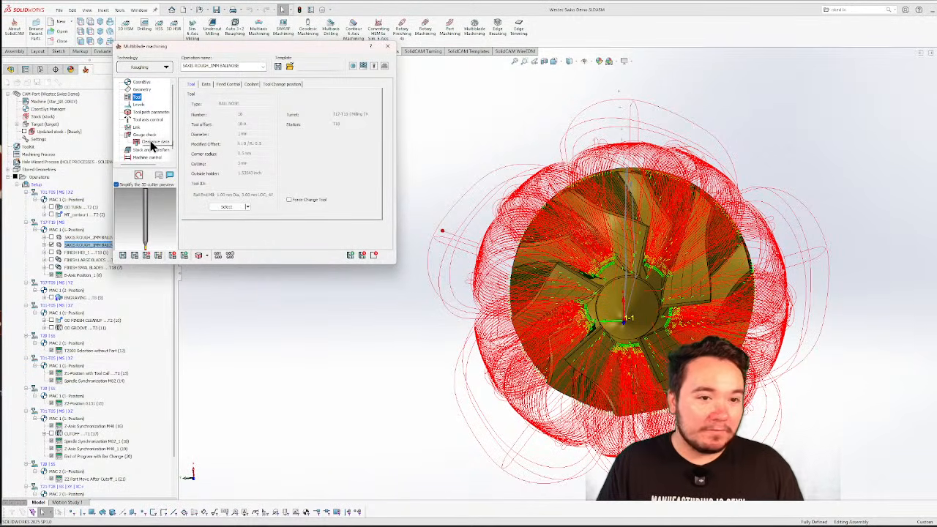
{"action": "left_click", "coordinate": [141, 88]}
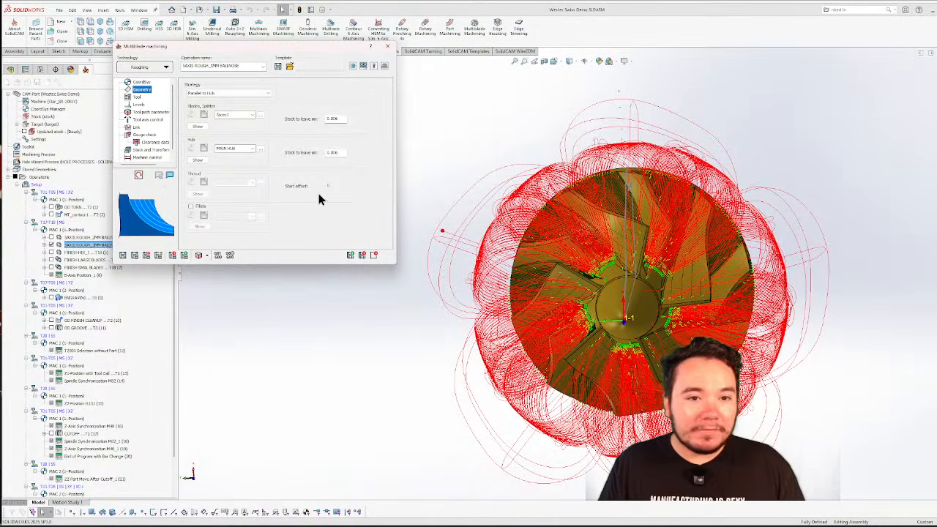
Change the blade and hub stock-to-leave values of the 1 mm roughing operation, recalculate it, exit, and hide its toolpath
{"action": "double_click", "coordinate": [333, 153]}
{"action": "double_click", "coordinate": [332, 119]}
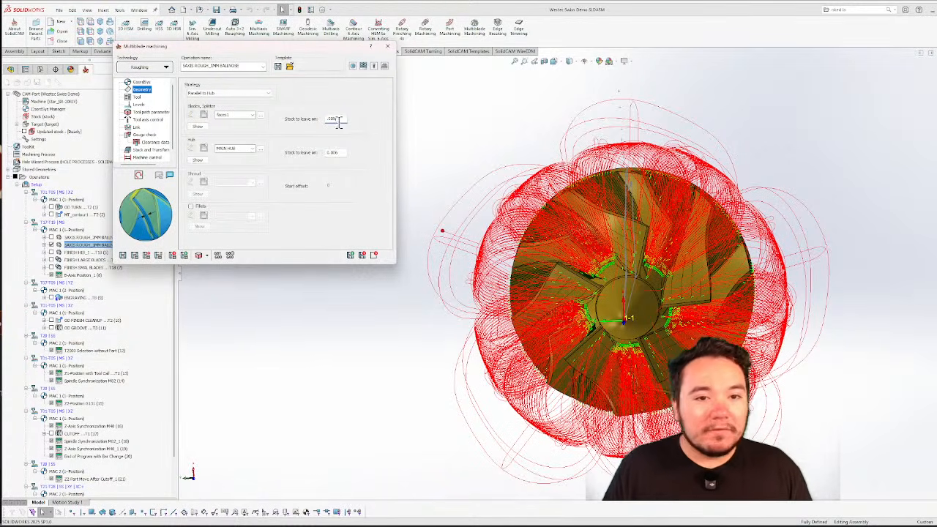
{"action": "double_click", "coordinate": [340, 153]}
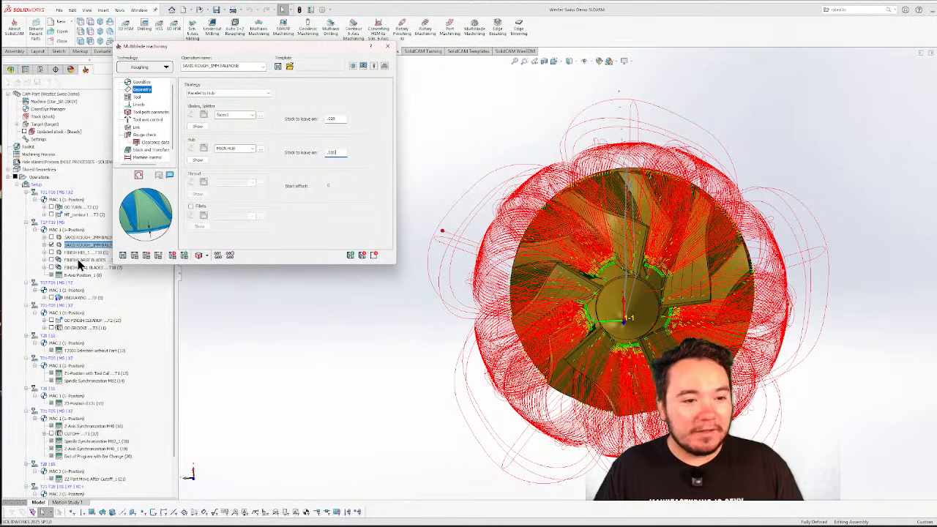
{"action": "left_click", "coordinate": [135, 256]}
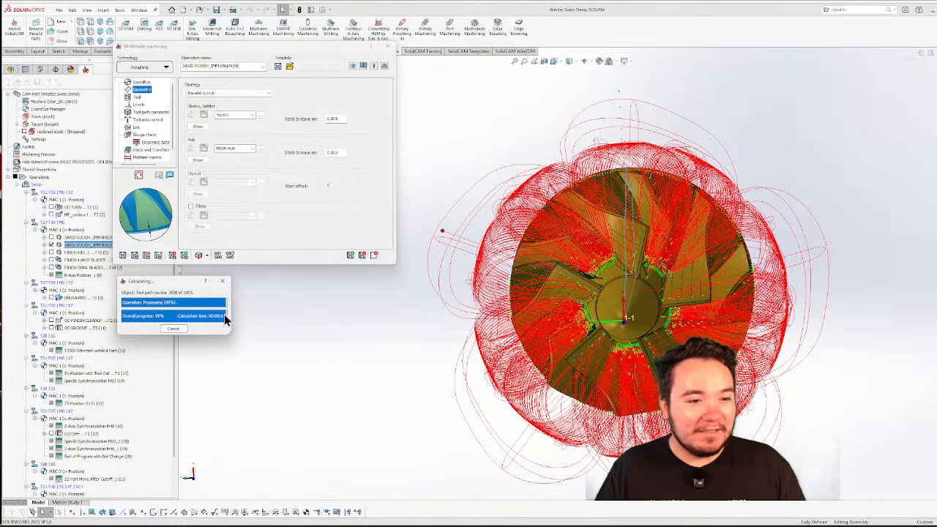
{"action": "left_click", "coordinate": [373, 255]}
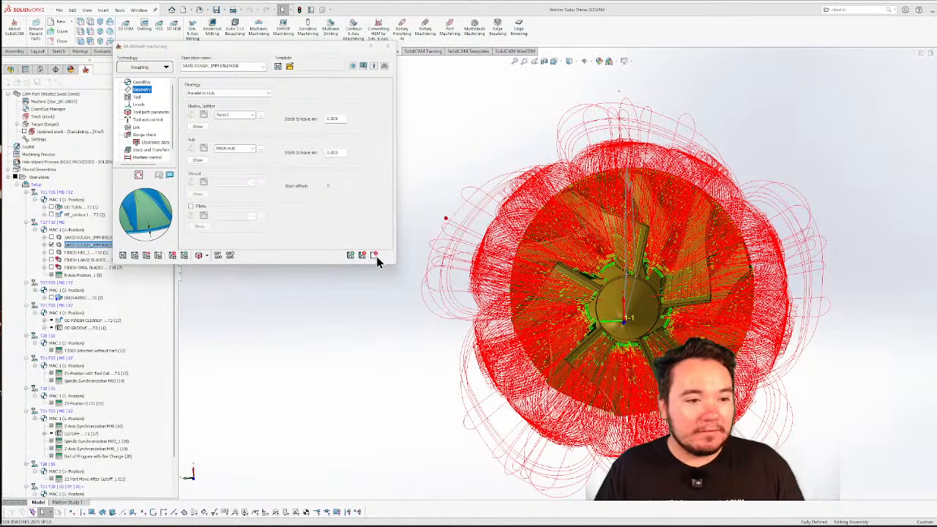
{"action": "left_click", "coordinate": [375, 255]}
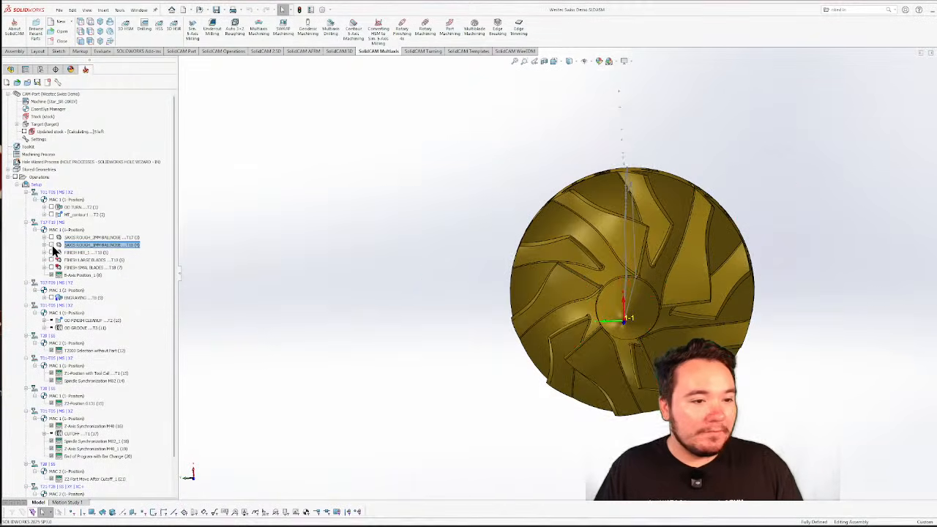
Display the FINISH HUB_1 toolpath, open the operation, and review the available Multiblade technologies, keeping Hub finishing
{"action": "left_click", "coordinate": [52, 254]}
{"action": "double_click", "coordinate": [68, 254]}
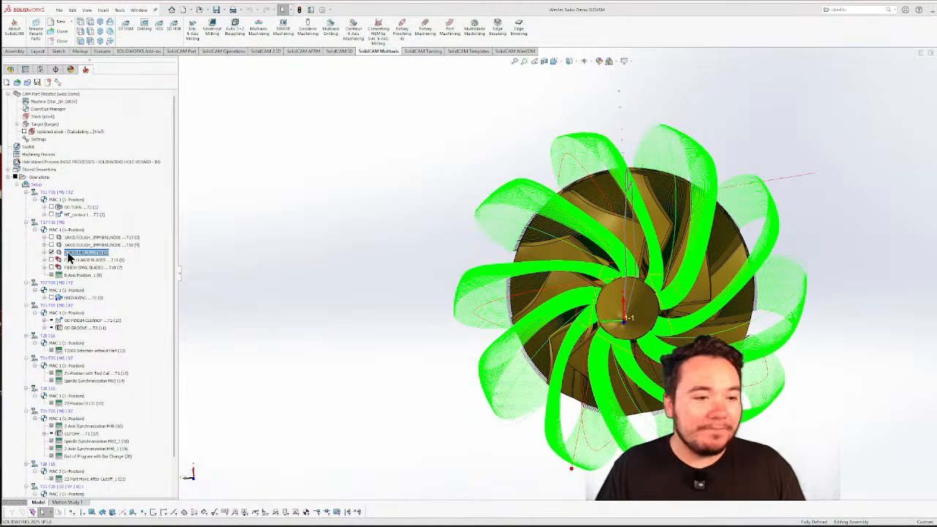
{"action": "left_click", "coordinate": [167, 67]}
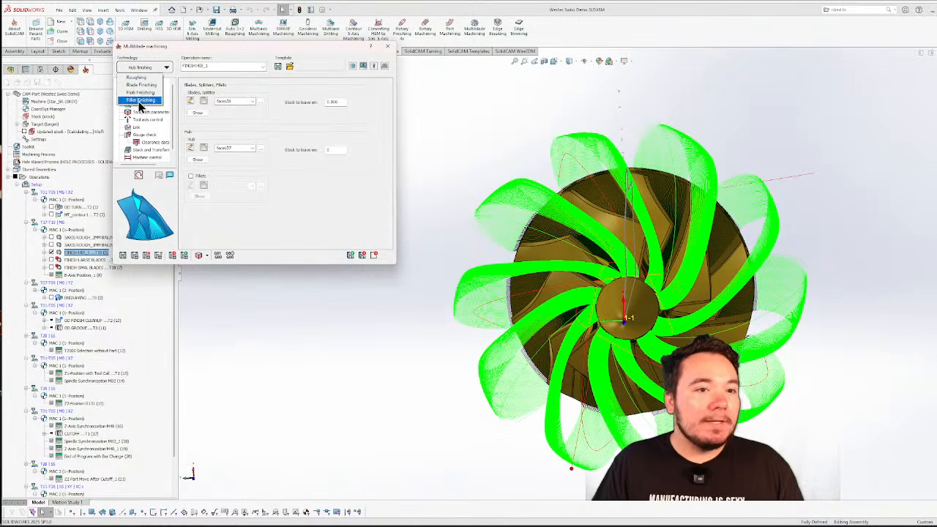
{"action": "left_click", "coordinate": [195, 55]}
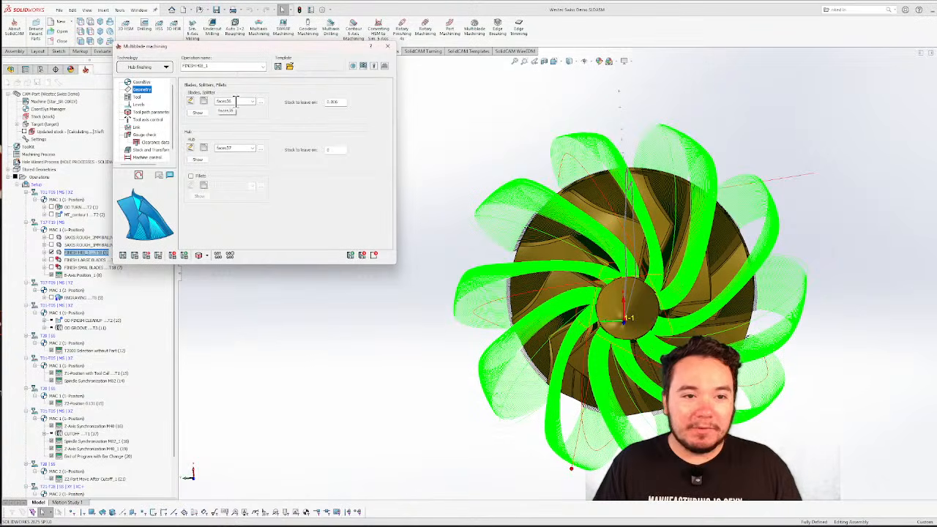
Show the blade and splitter faces selected for the hub finishing operation and examine them from the impeller's side
{"action": "left_click", "coordinate": [198, 112]}
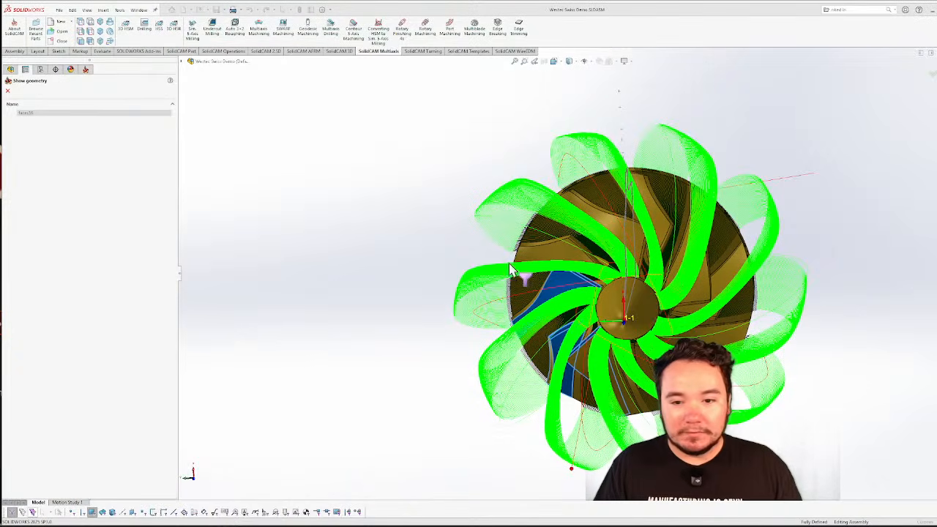
{"action": "middle_click_drag", "start_coordinate": [513, 267], "coordinate": [554, 233]}
{"action": "left_click", "coordinate": [8, 91]}
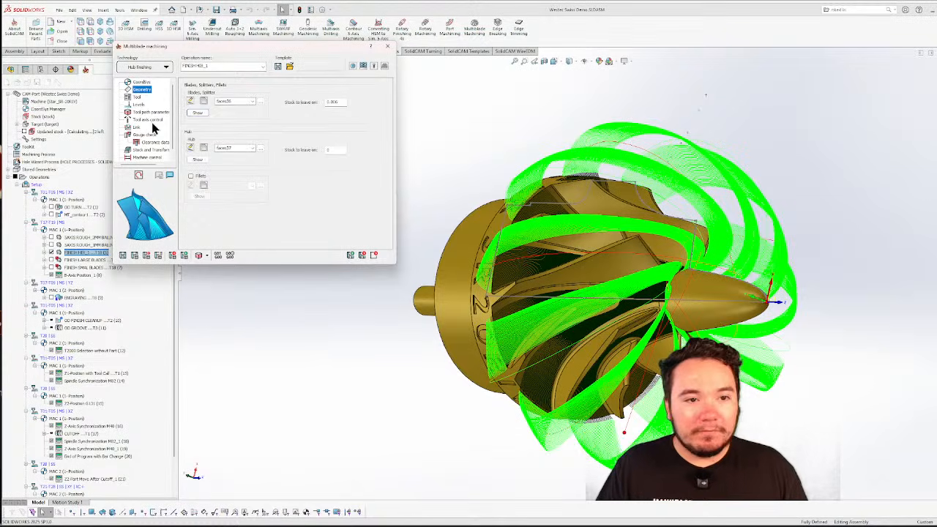
Review the hub finishing operation's ball nose tool, clearance levels, slice distance, and sorting method and ordering
{"action": "left_click", "coordinate": [137, 98]}
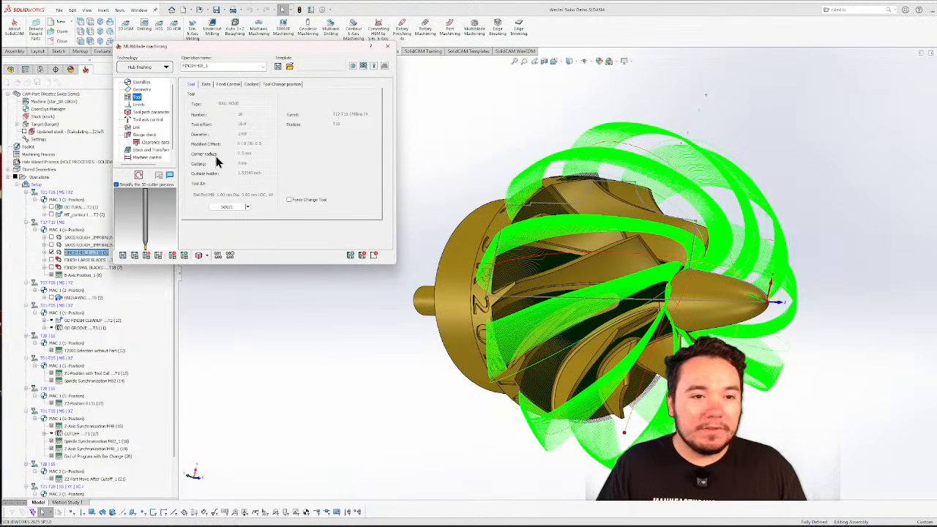
{"action": "left_click", "coordinate": [138, 105]}
{"action": "left_click", "coordinate": [146, 113]}
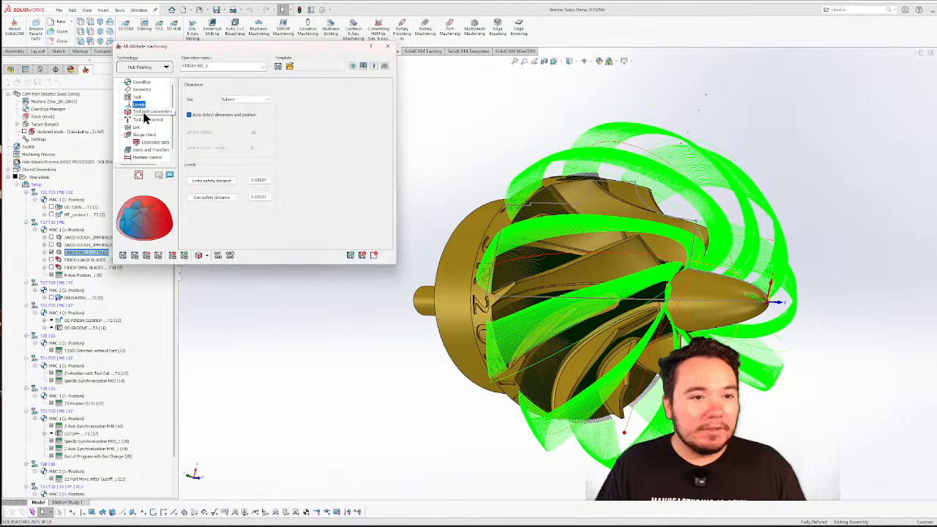
{"action": "left_click", "coordinate": [227, 84]}
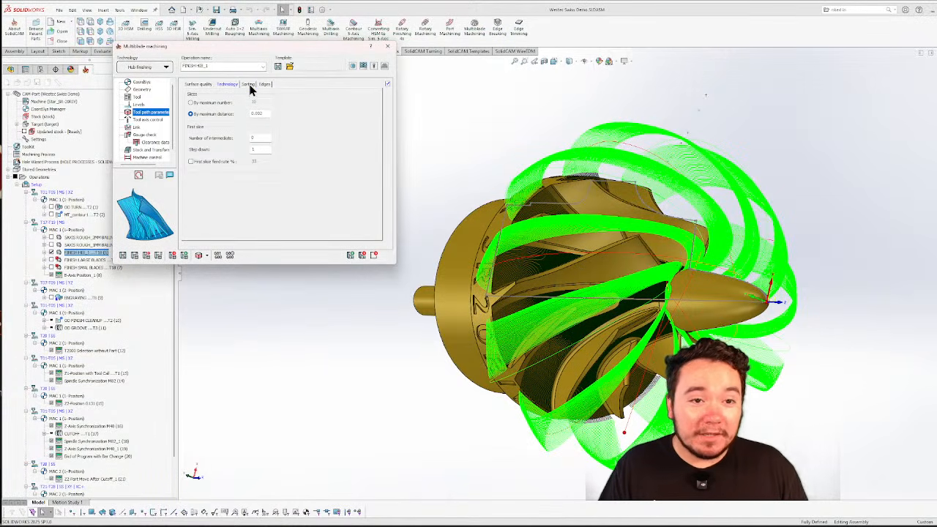
{"action": "left_click", "coordinate": [250, 85]}
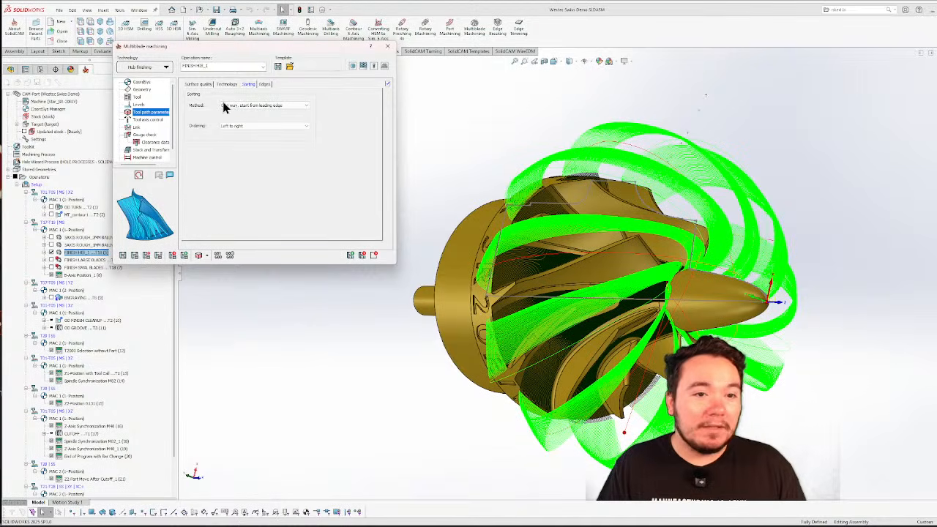
Review the hub finishing tool axis tilting limits and link settings, and examine the linking moves around the impeller
{"action": "left_click", "coordinate": [145, 120]}
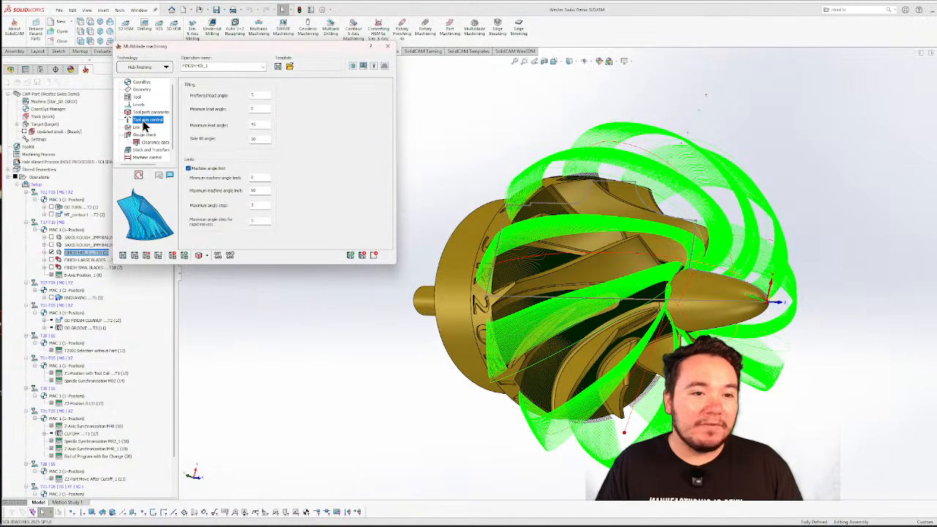
{"action": "left_click", "coordinate": [138, 127]}
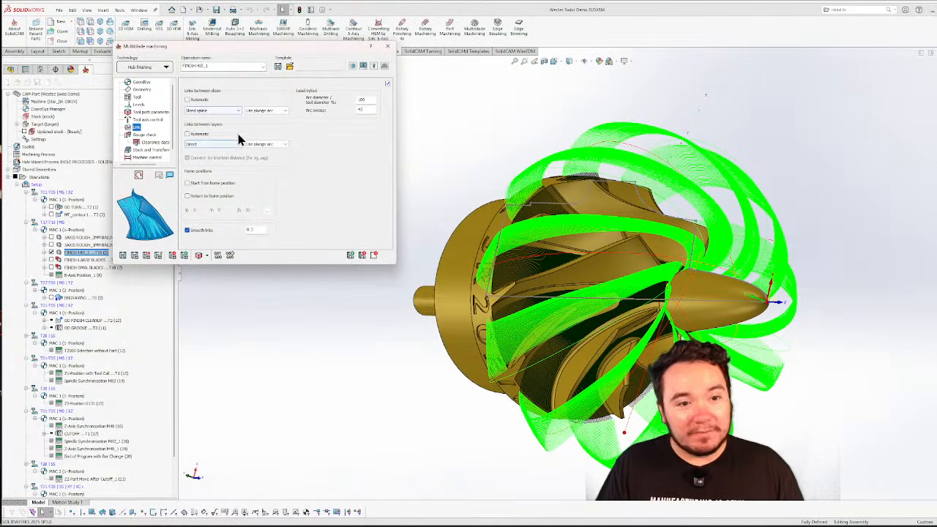
{"action": "middle_click_drag", "start_coordinate": [542, 249], "coordinate": [454, 205]}
{"action": "middle_click_drag", "start_coordinate": [392, 137], "coordinate": [584, 249]}
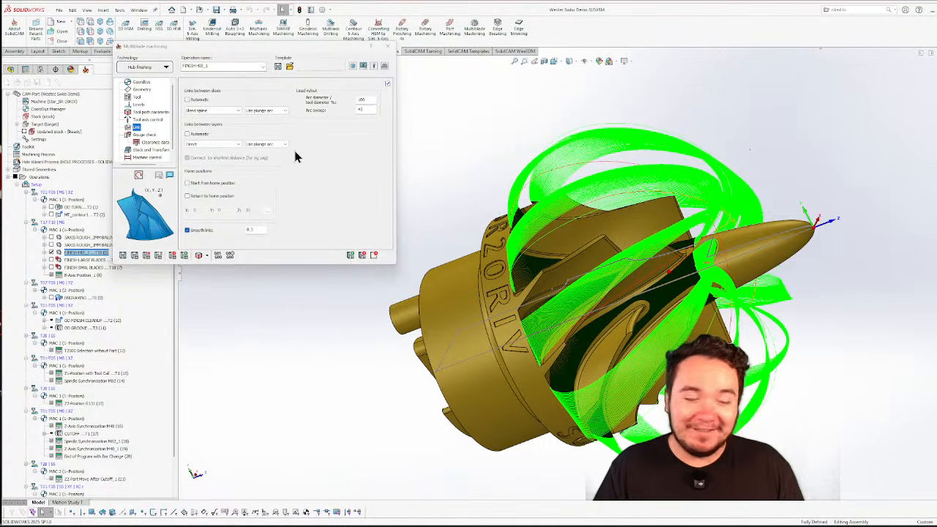
Review the hub finishing gouge check, tool clearance values, and stock definition, exit the operation, and hide its toolpath
{"action": "left_click", "coordinate": [151, 143]}
{"action": "left_click", "coordinate": [145, 136]}
{"action": "left_click", "coordinate": [148, 143]}
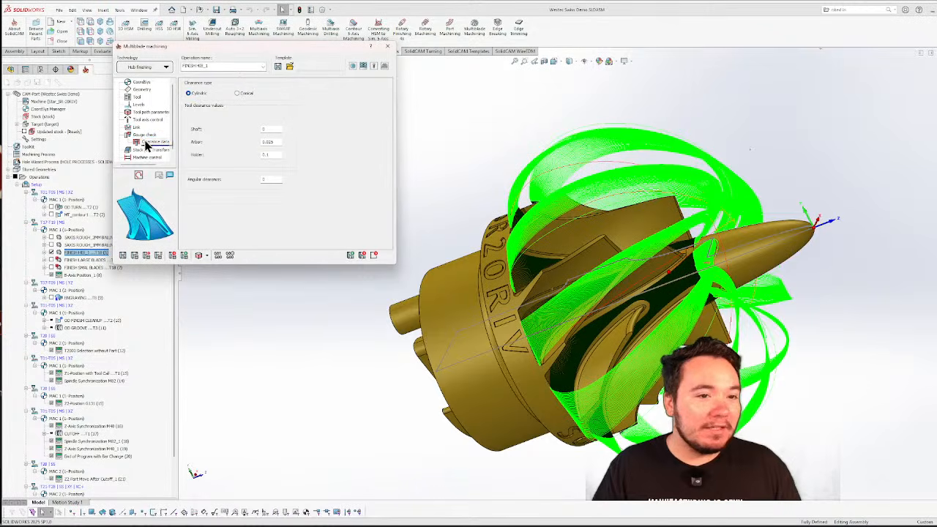
{"action": "left_click", "coordinate": [151, 150]}
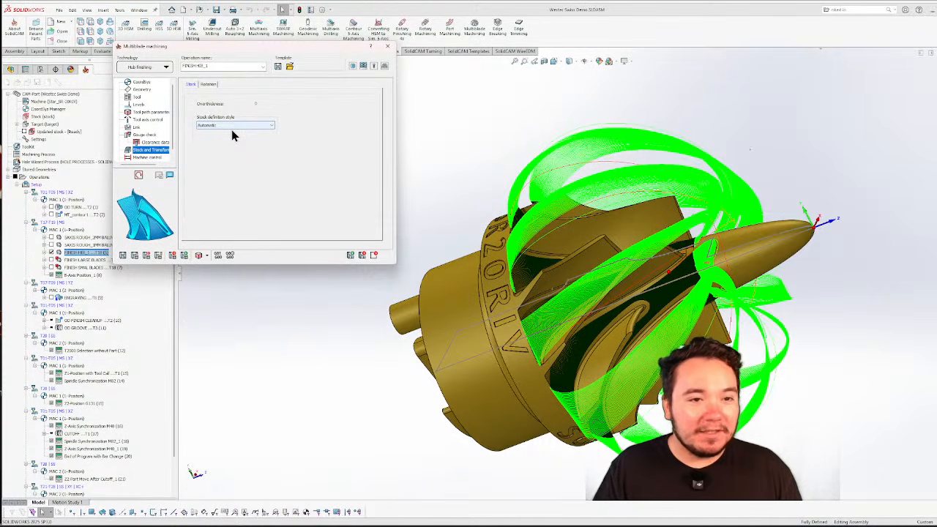
{"action": "left_click", "coordinate": [362, 255]}
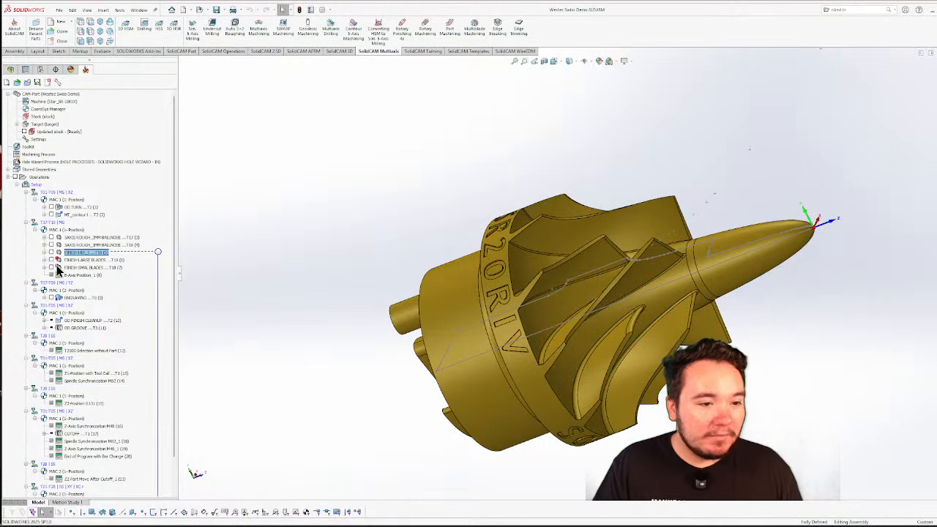
Open the FINISH LARGE BLADES operation's geometry settings and examine the fillet faces selected for the large blade
{"action": "double_click", "coordinate": [71, 261]}
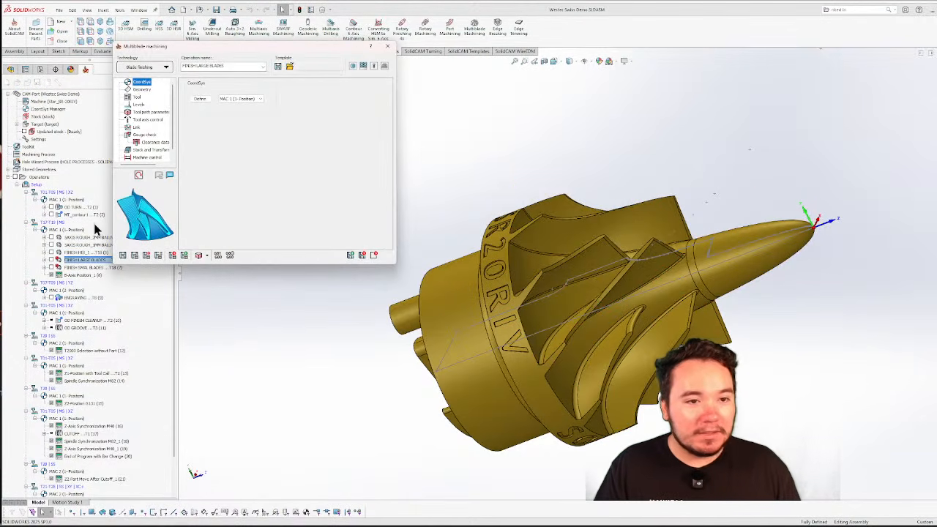
{"action": "left_click", "coordinate": [139, 91]}
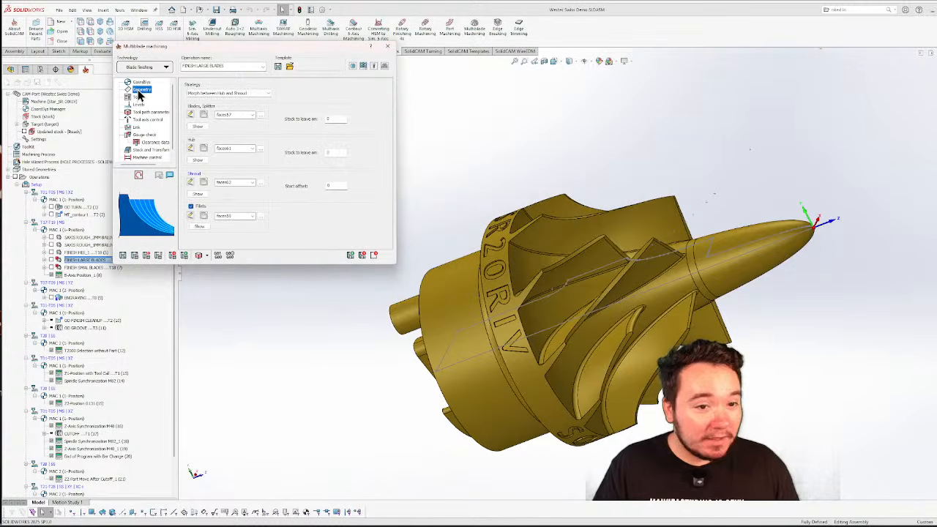
{"action": "left_click", "coordinate": [204, 228]}
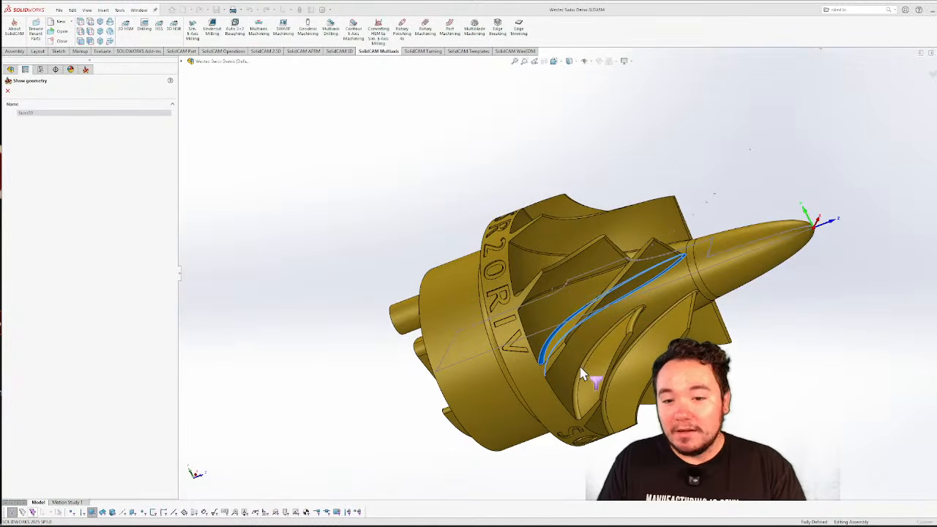
{"action": "middle_click_drag", "start_coordinate": [489, 382], "coordinate": [522, 310]}
{"action": "middle_click_drag", "start_coordinate": [707, 157], "coordinate": [546, 309]}
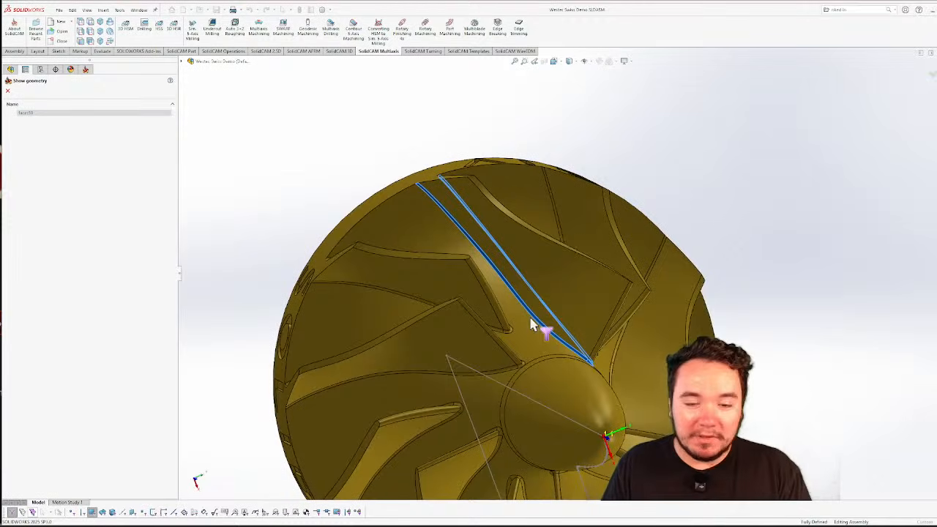
{"action": "left_click", "coordinate": [8, 90]}
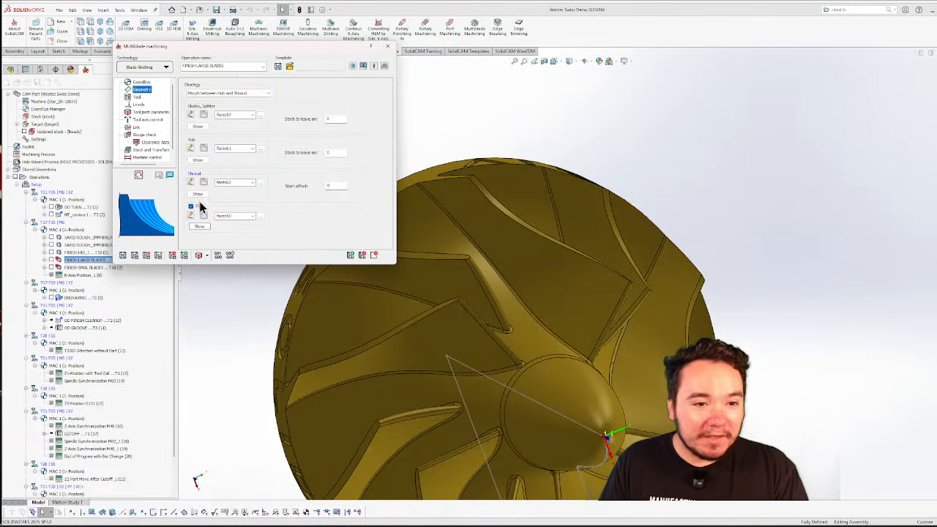
Show the shroud face and the blade faces selected for the large blade finishing operation
{"action": "left_click", "coordinate": [199, 196]}
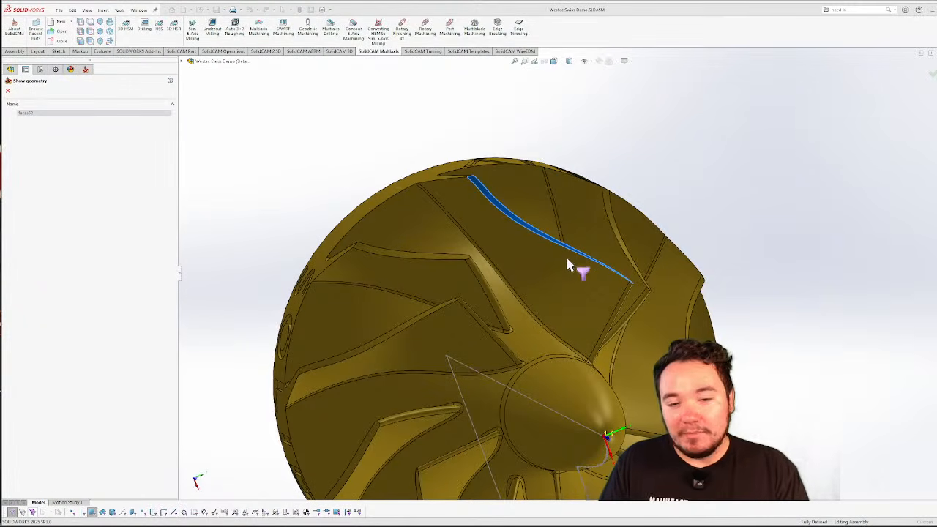
{"action": "left_click", "coordinate": [7, 91]}
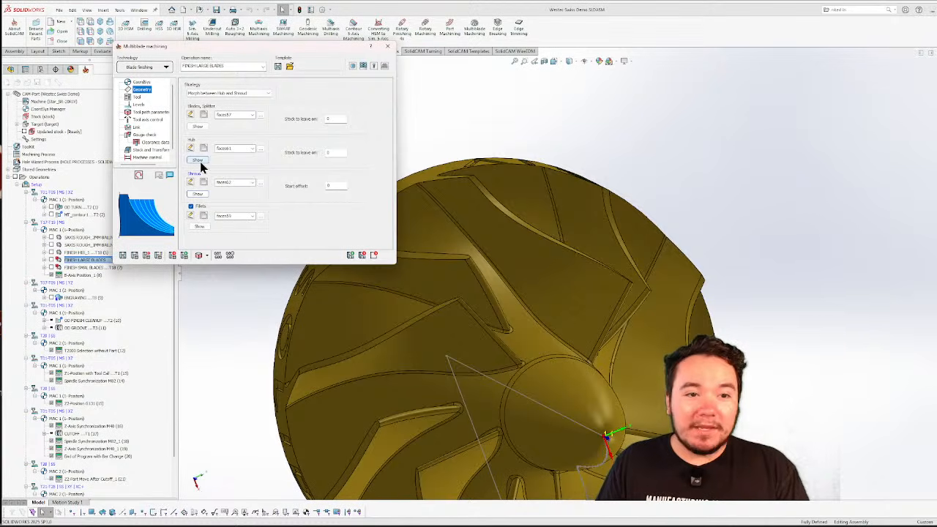
{"action": "left_click", "coordinate": [198, 126]}
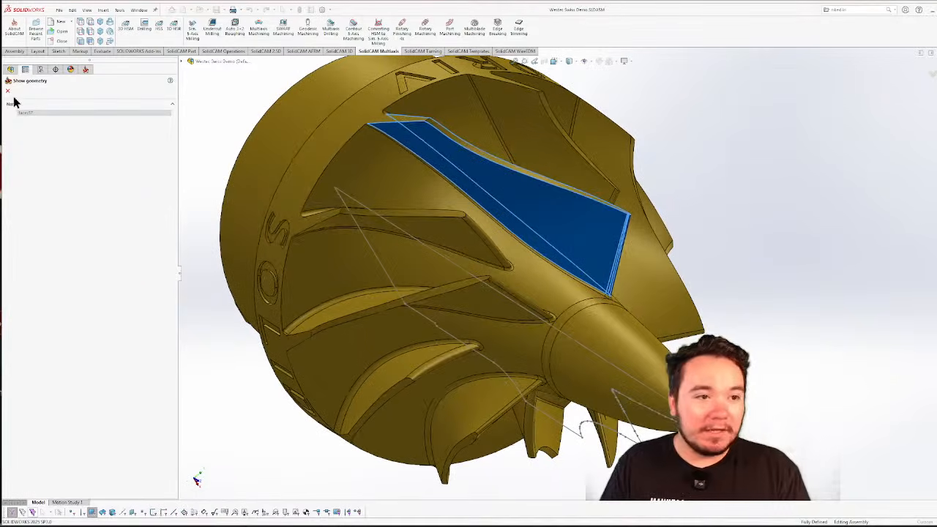
{"action": "left_click", "coordinate": [8, 91]}
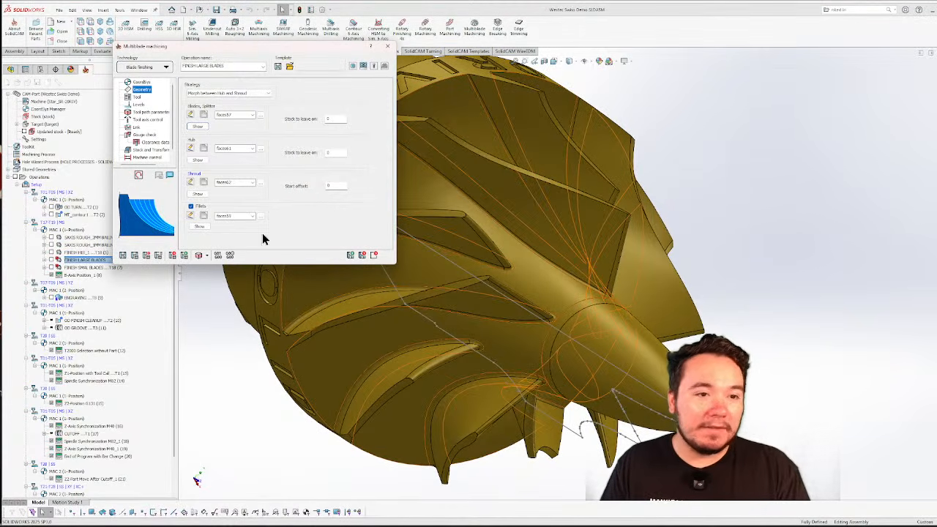
Save and calculate the FINISH LARGE BLADES operation and open its tool path parameters
{"action": "left_click", "coordinate": [136, 256]}
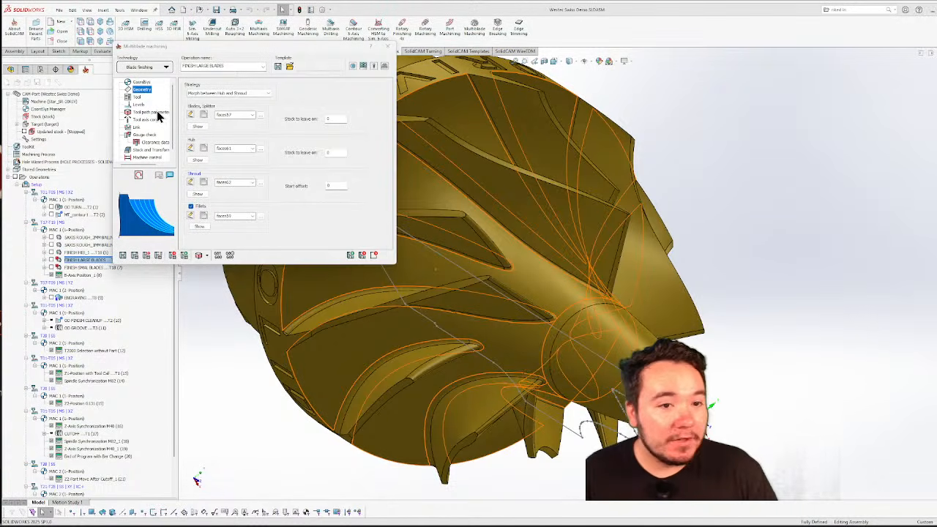
{"action": "left_click", "coordinate": [157, 113]}
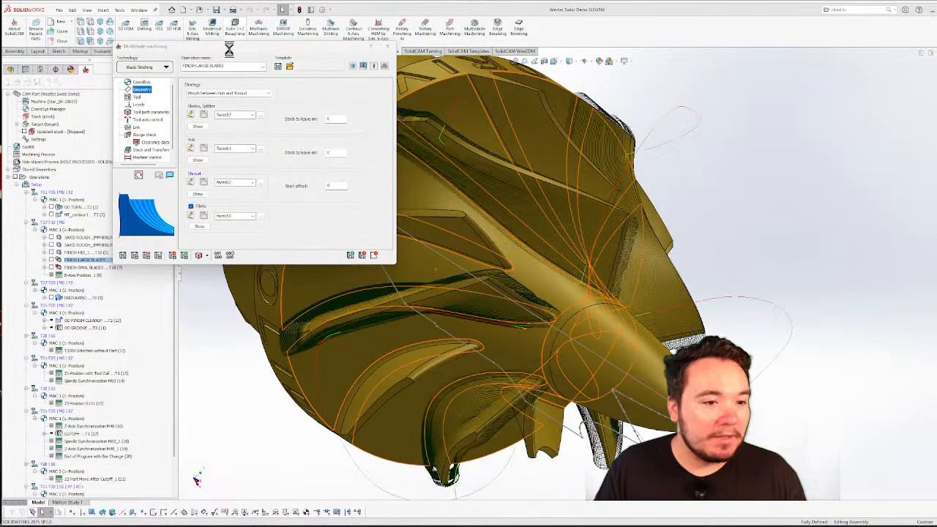
{"action": "left_click", "coordinate": [150, 112]}
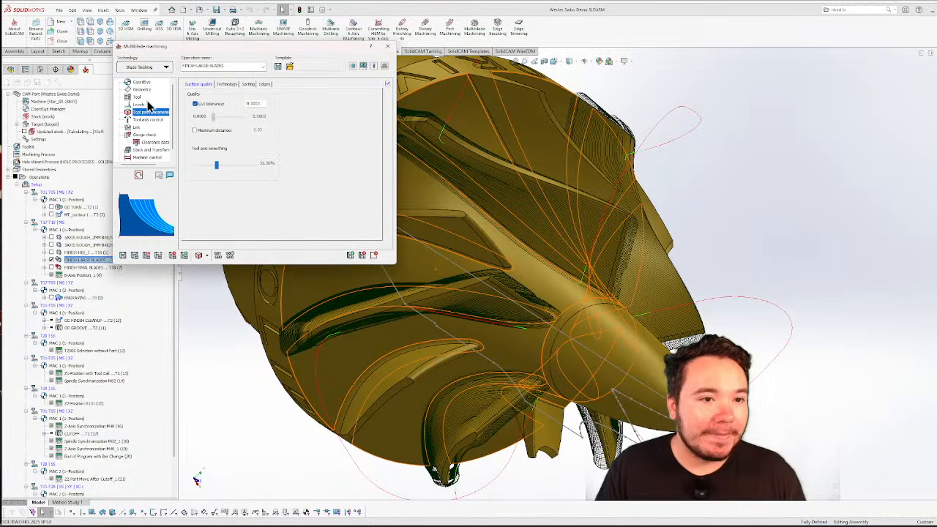
Review the large blade finishing layer distance, the spiral sorting and cut direction, and the edge tilting settings
{"action": "left_click", "coordinate": [228, 84]}
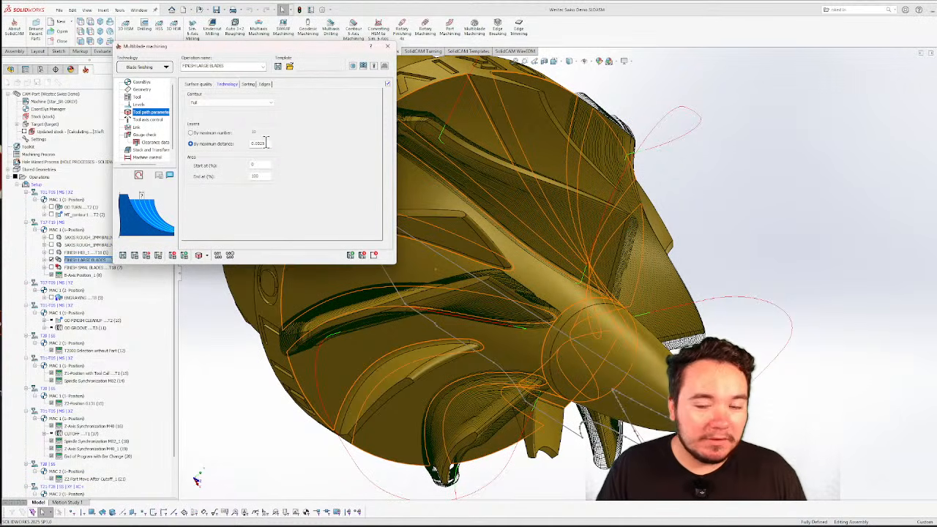
{"action": "left_click", "coordinate": [251, 92]}
{"action": "left_click", "coordinate": [279, 113]}
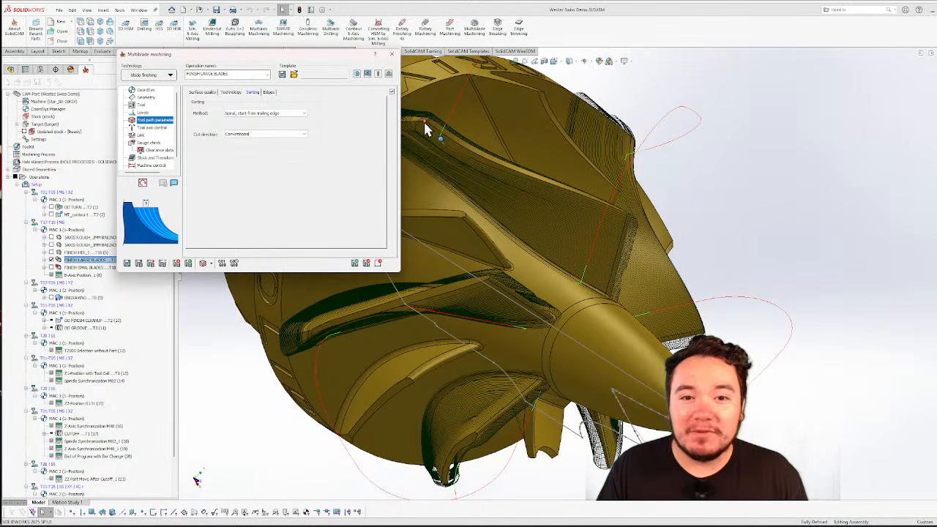
{"action": "left_click", "coordinate": [270, 92]}
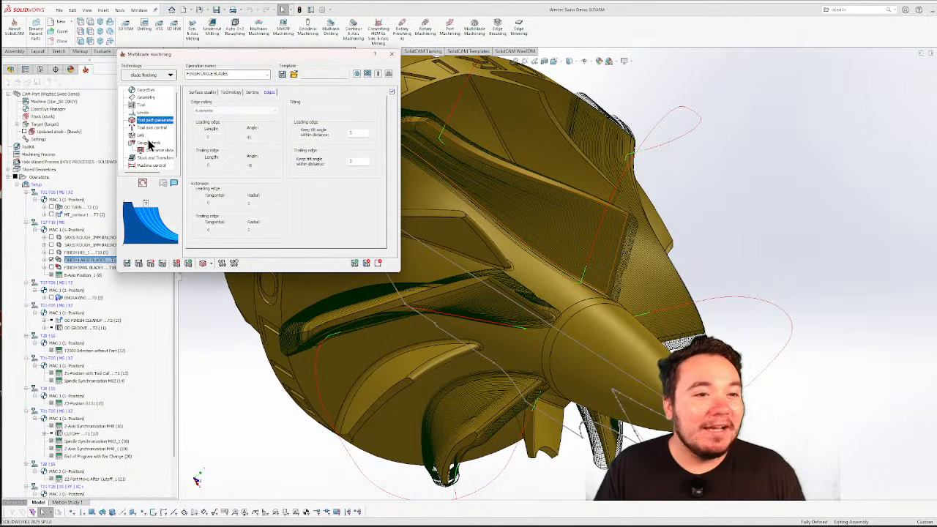
Open the large blade finishing operation in the SolidCAM Simulator and inspect the colour-coded deviation on the impeller
{"action": "middle_click_drag", "start_coordinate": [585, 198], "coordinate": [424, 247]}
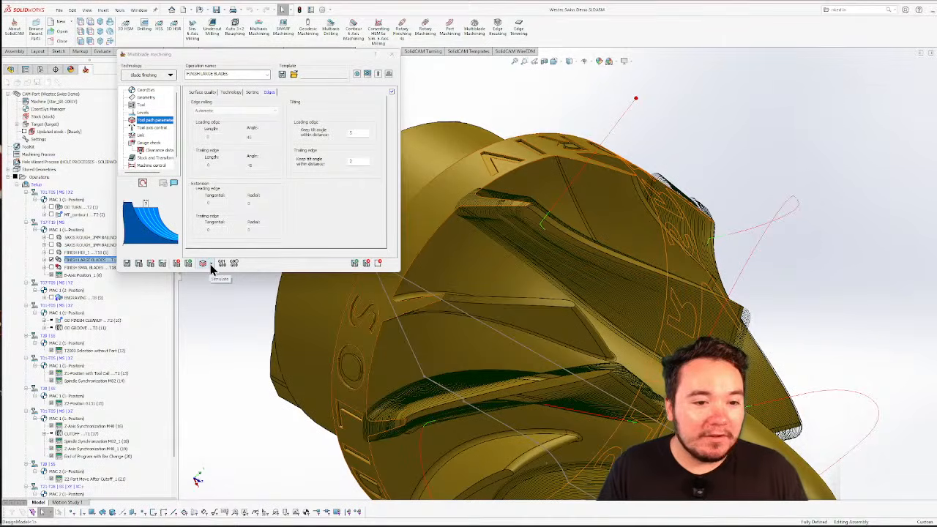
{"action": "left_click", "coordinate": [211, 267]}
{"action": "left_click", "coordinate": [221, 300]}
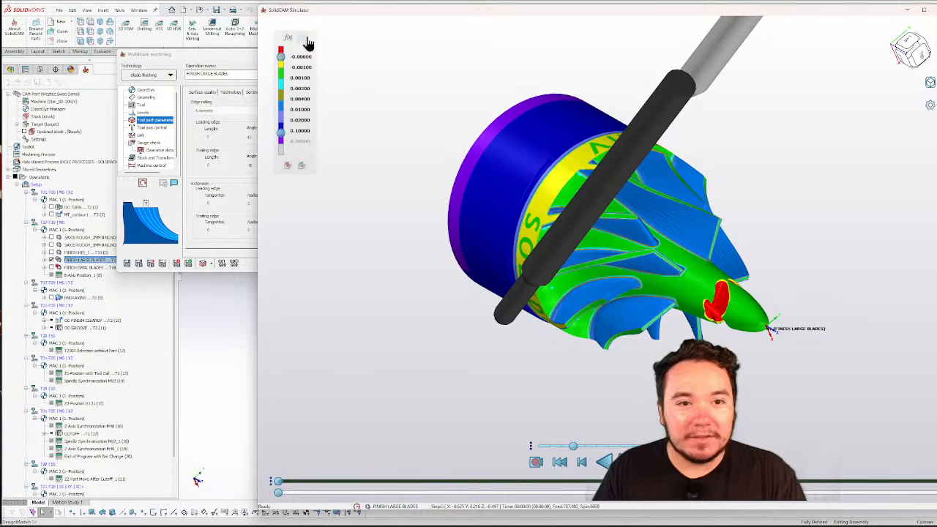
{"action": "left_click", "coordinate": [303, 38]}
{"action": "middle_click_drag", "start_coordinate": [624, 257], "coordinate": [645, 256]}
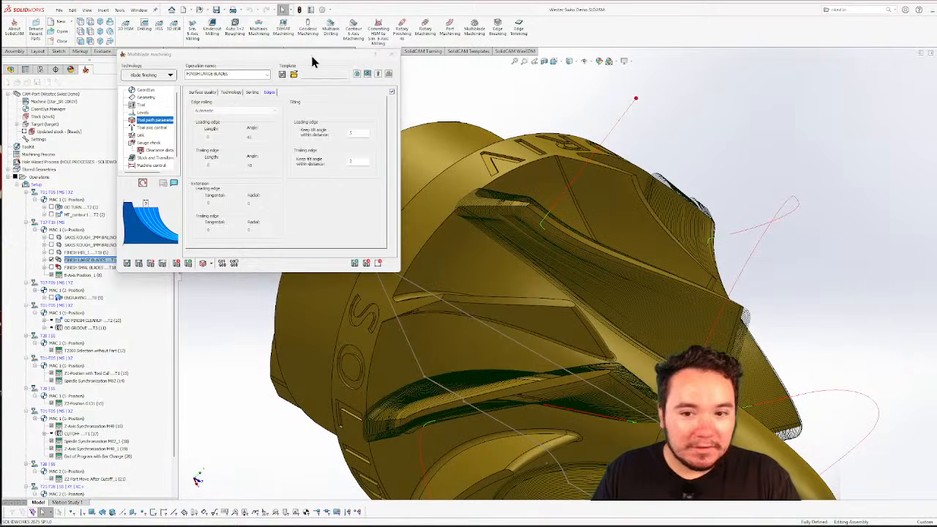
Hide the large blade finishing toolpath and view the hub finishing and 1 mm ball nose roughing toolpaths in turn
{"action": "left_click_drag", "start_coordinate": [311, 60], "coordinate": [318, 66]}
{"action": "middle_click_drag", "start_coordinate": [469, 351], "coordinate": [514, 262]}
{"action": "left_click", "coordinate": [52, 260]}
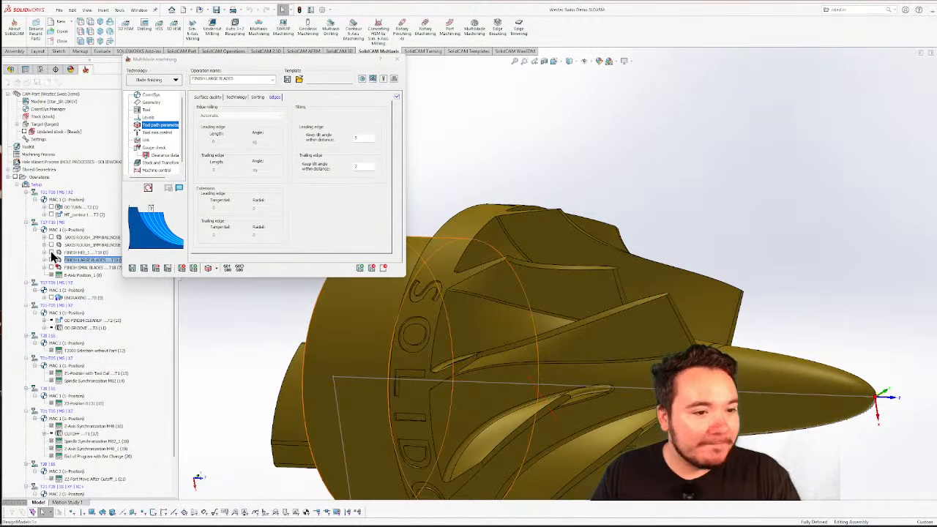
{"action": "left_click", "coordinate": [51, 252]}
{"action": "middle_click_drag", "start_coordinate": [781, 376], "coordinate": [769, 295]}
{"action": "left_click", "coordinate": [51, 253]}
{"action": "left_click", "coordinate": [51, 246]}
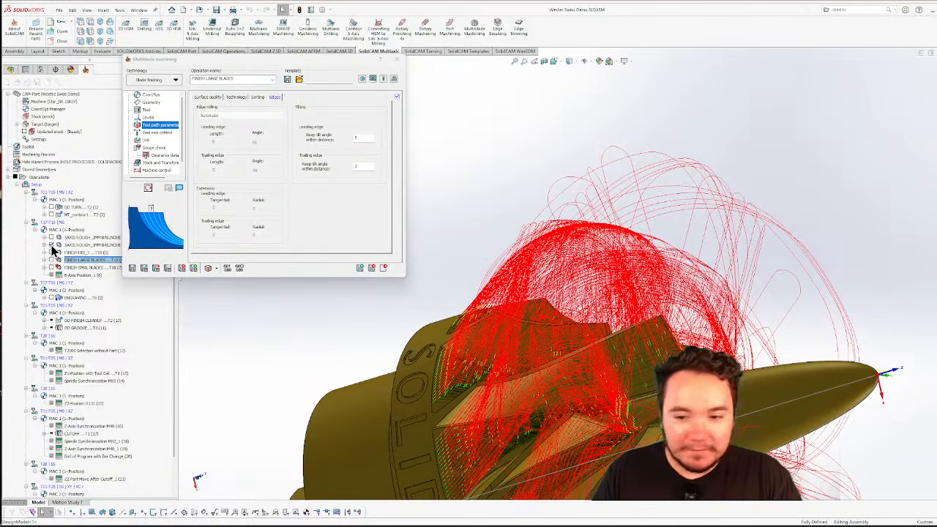
Open the 1 mm ball nose roughing operation and review its layer and slice distances, tool axis control, links and clearance levels
{"action": "middle_click_drag", "start_coordinate": [368, 310], "coordinate": [506, 308]}
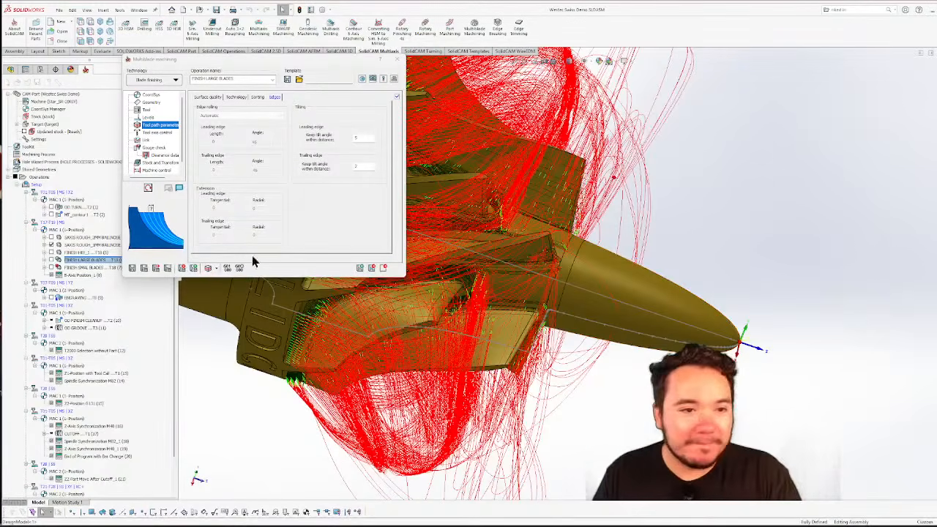
{"action": "double_click", "coordinate": [81, 245]}
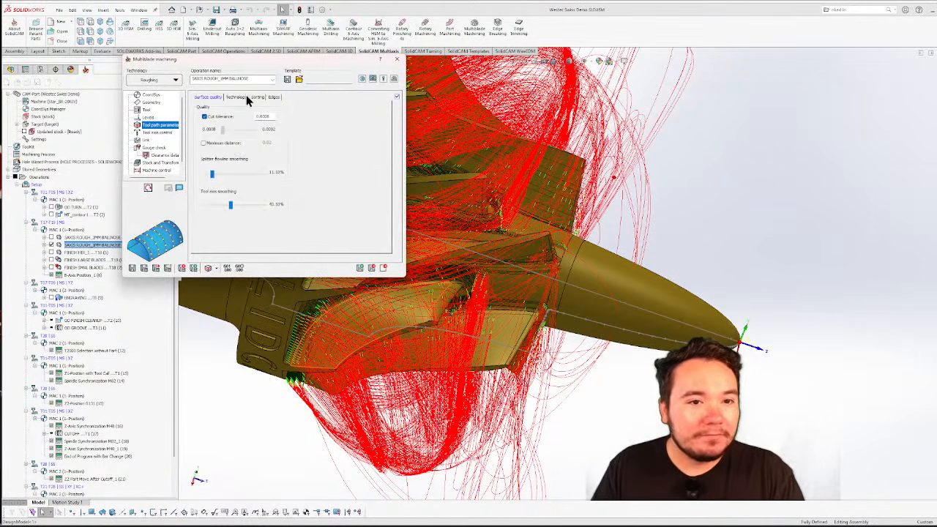
{"action": "left_click", "coordinate": [238, 98]}
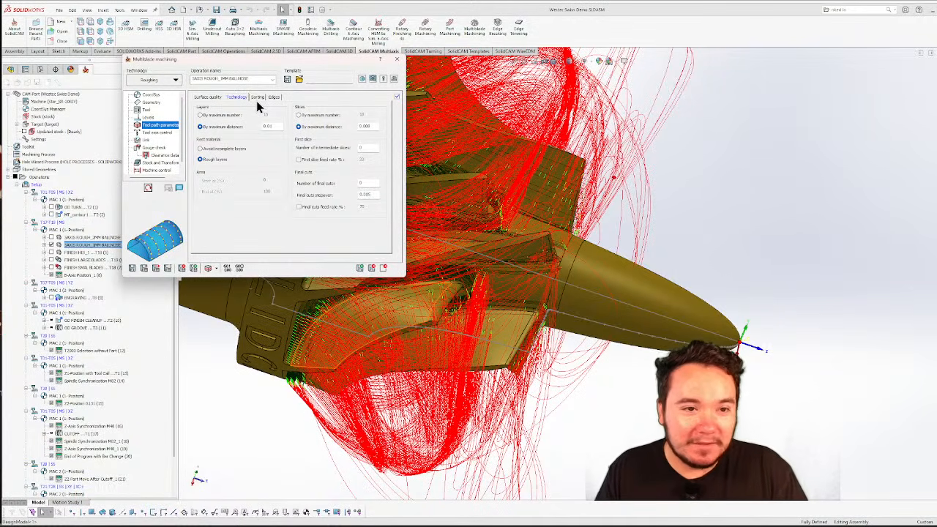
{"action": "middle_click_drag", "start_coordinate": [440, 290], "coordinate": [544, 210]}
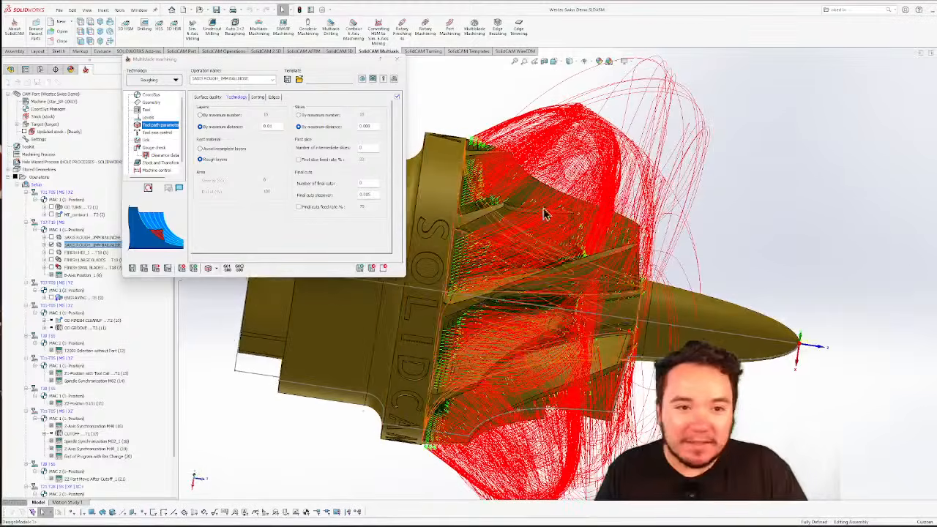
{"action": "left_click", "coordinate": [150, 132]}
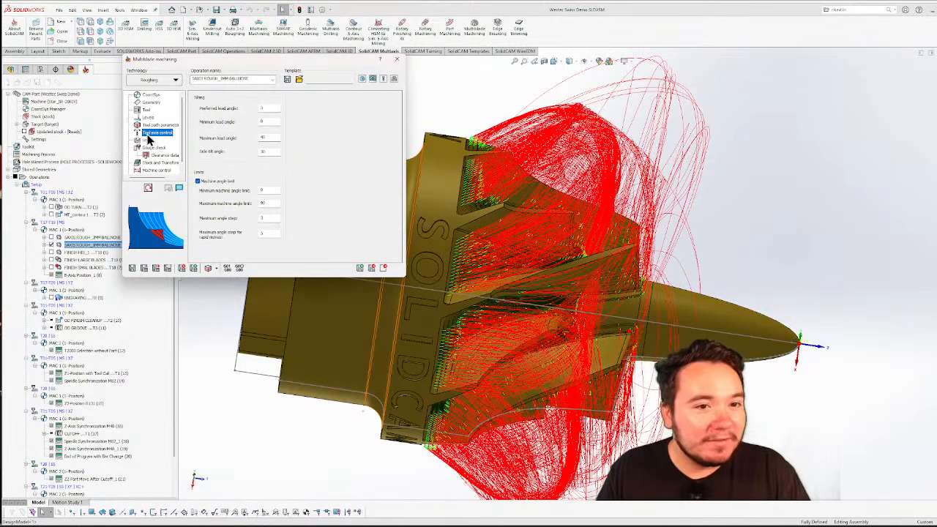
{"action": "left_click", "coordinate": [146, 140]}
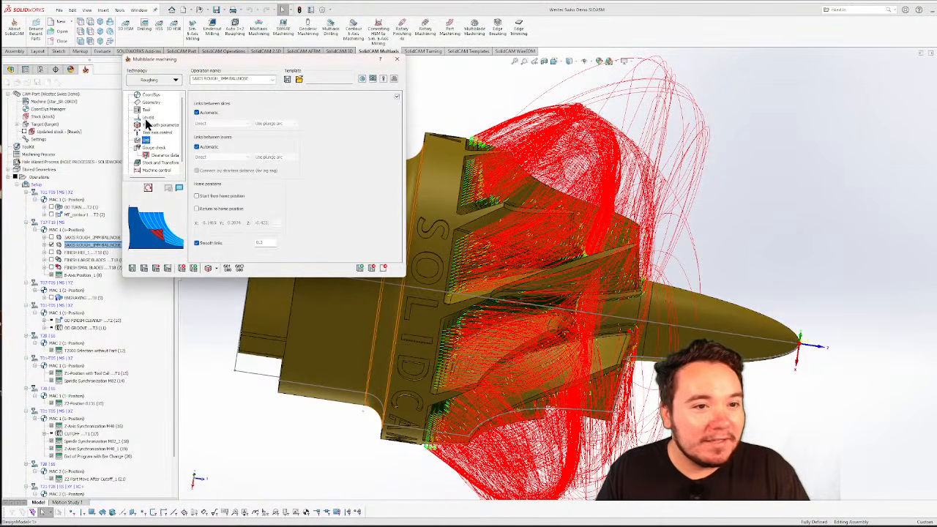
{"action": "left_click", "coordinate": [148, 117]}
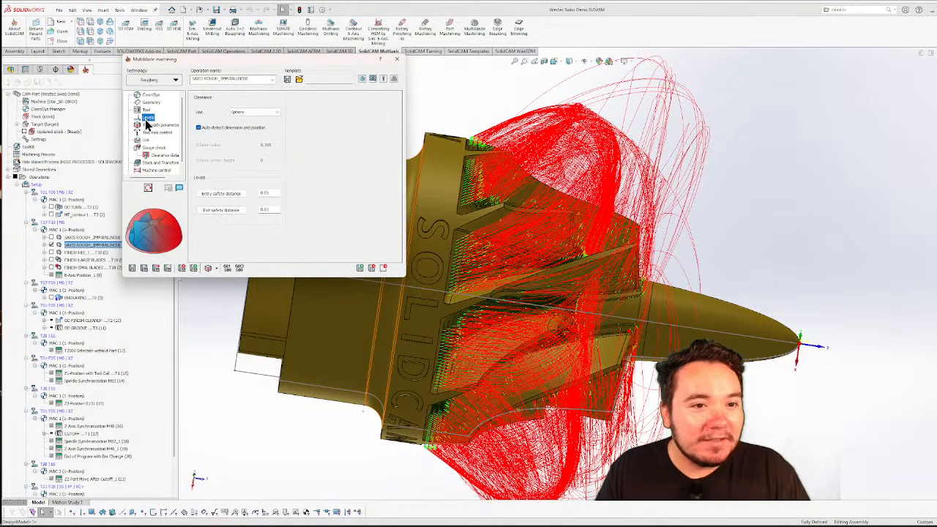
Turn off automatic clearance sphere detection for the 1 mm roughing, pick the part origin as sphere center, then save, calculate and exit
{"action": "left_click", "coordinate": [199, 128]}
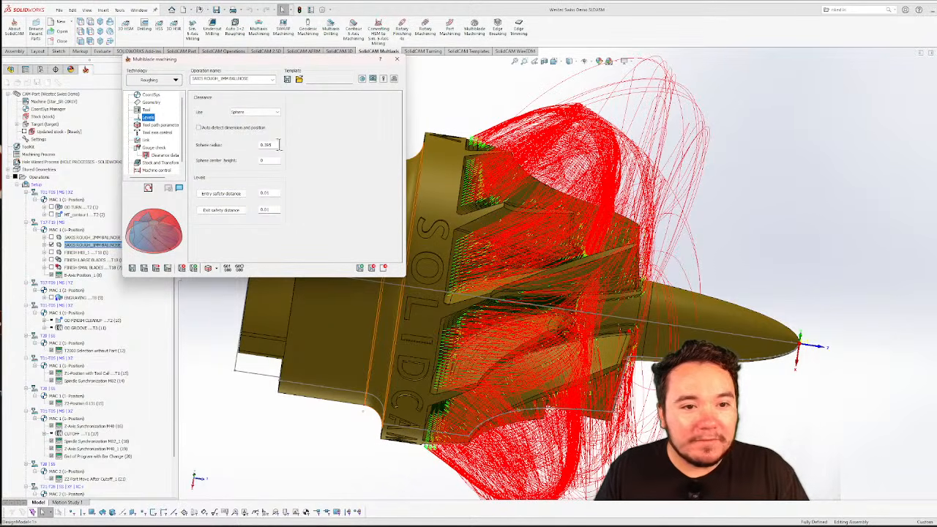
{"action": "left_click", "coordinate": [199, 128]}
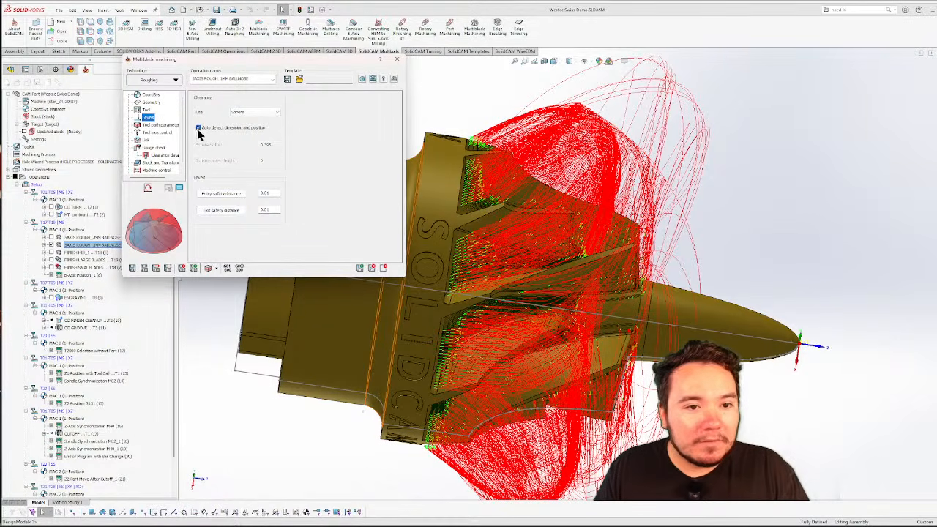
{"action": "left_click", "coordinate": [198, 129]}
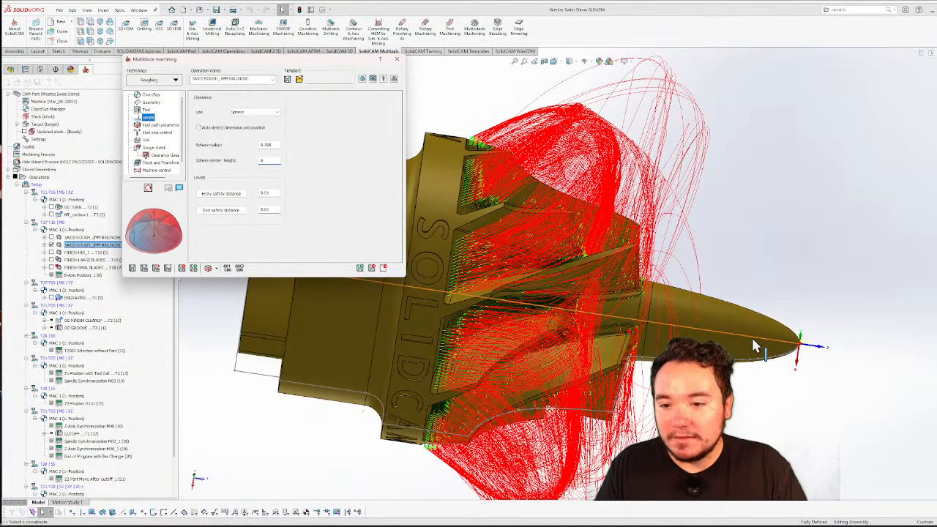
{"action": "left_click", "coordinate": [799, 343]}
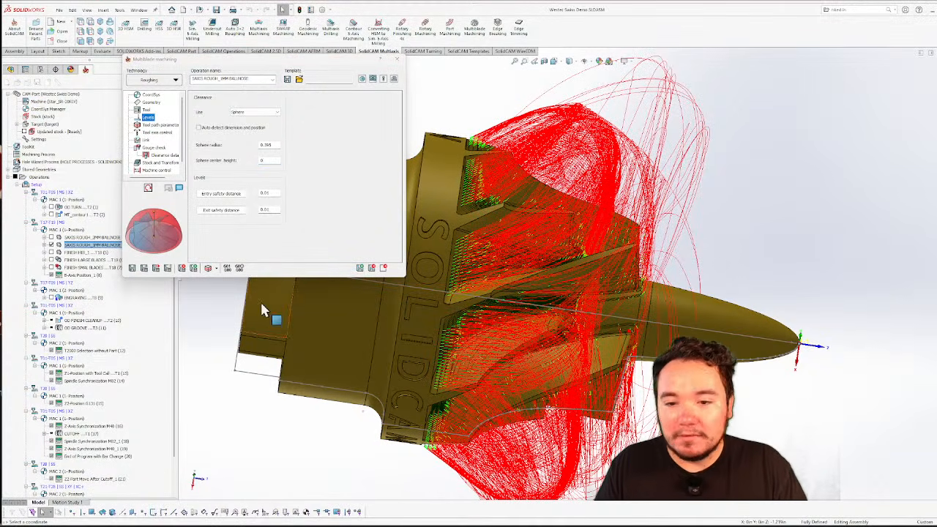
{"action": "left_click", "coordinate": [156, 268]}
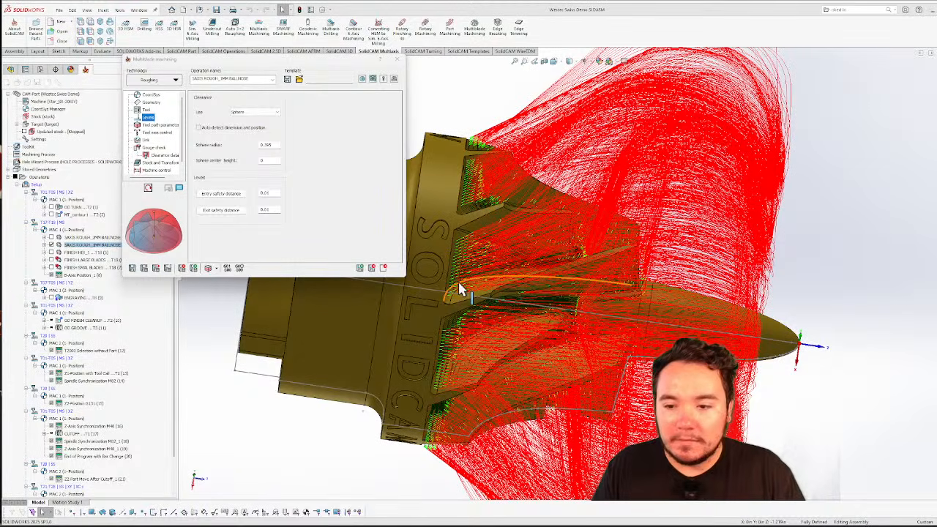
{"action": "middle_click_drag", "start_coordinate": [454, 266], "coordinate": [337, 282]}
{"action": "middle_click_drag", "start_coordinate": [711, 268], "coordinate": [774, 333]}
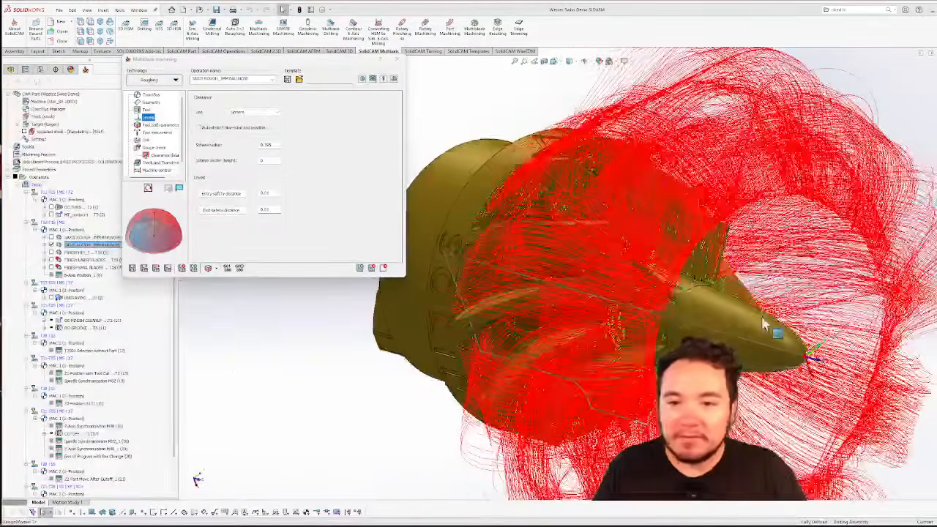
{"action": "left_click_drag", "start_coordinate": [296, 65], "coordinate": [318, 56]}
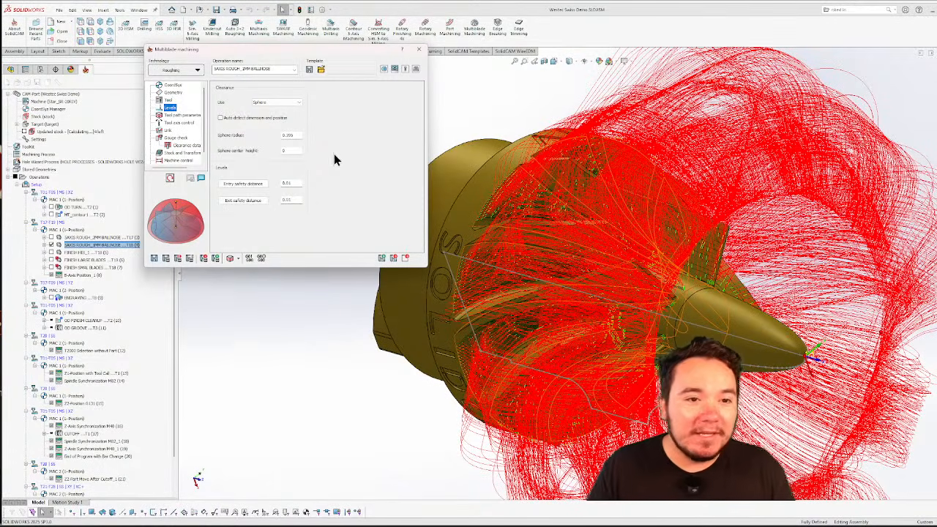
{"action": "left_click", "coordinate": [394, 260]}
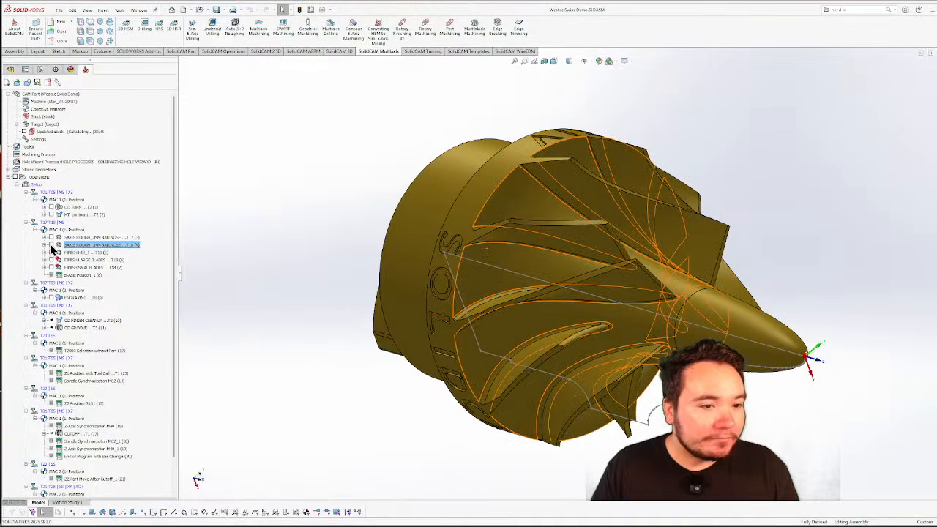
View the hub and large blade finishing toolpaths in turn and reopen the large blade finishing operation
{"action": "left_click", "coordinate": [52, 253]}
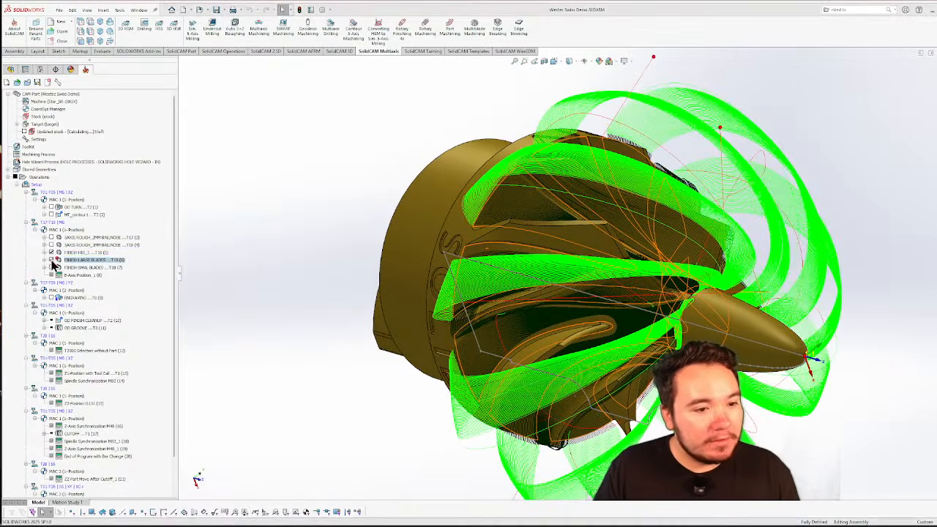
{"action": "left_click", "coordinate": [65, 261]}
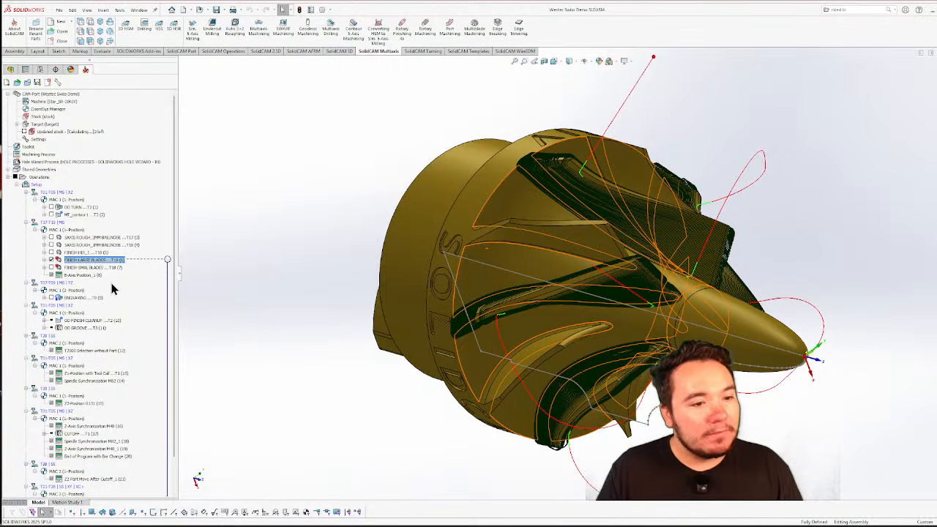
{"action": "double_click", "coordinate": [81, 261]}
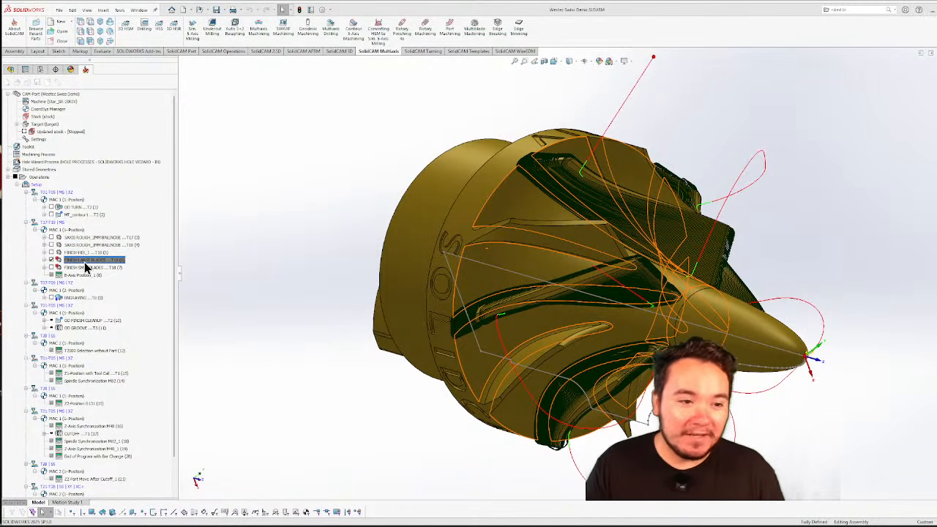
{"action": "double_click", "coordinate": [84, 262]}
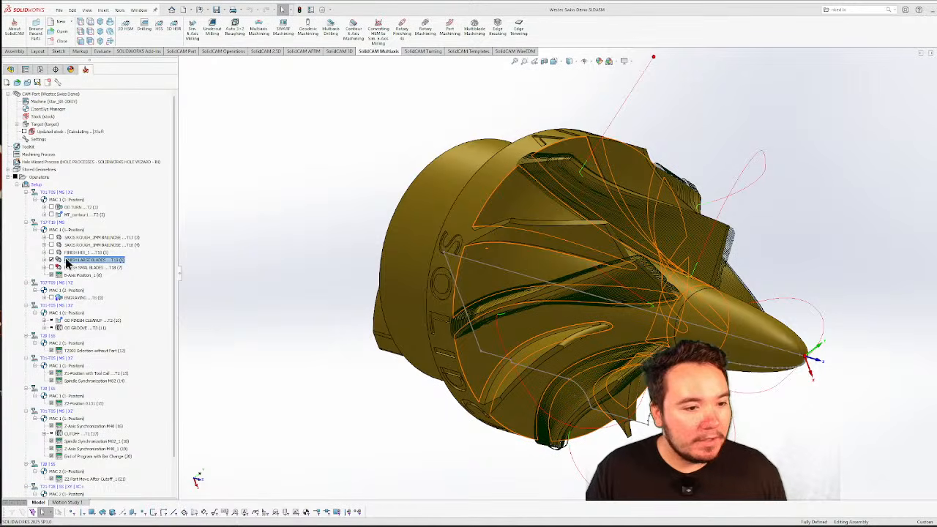
Load the large blade finishing operation in the SolidCAM Simulator, look at the stock and close the simulator
{"action": "right_click", "coordinate": [74, 262]}
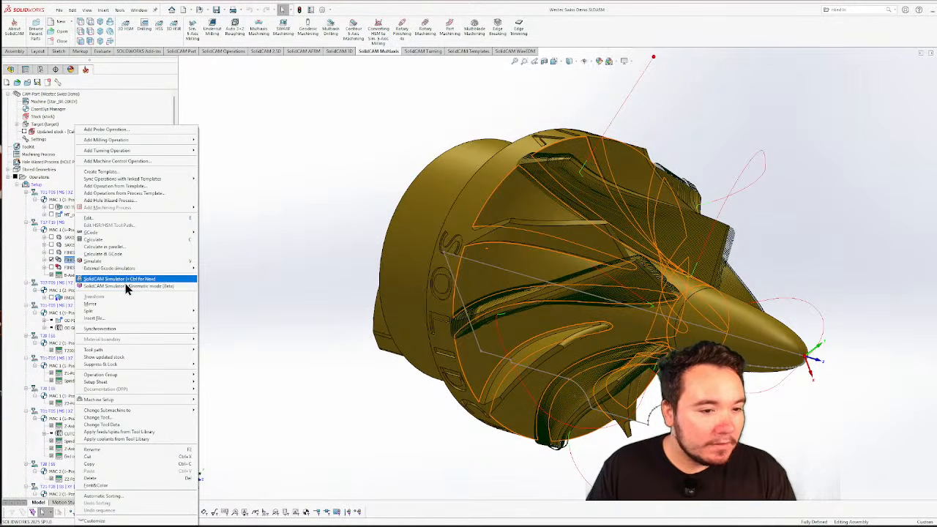
{"action": "left_click", "coordinate": [126, 279]}
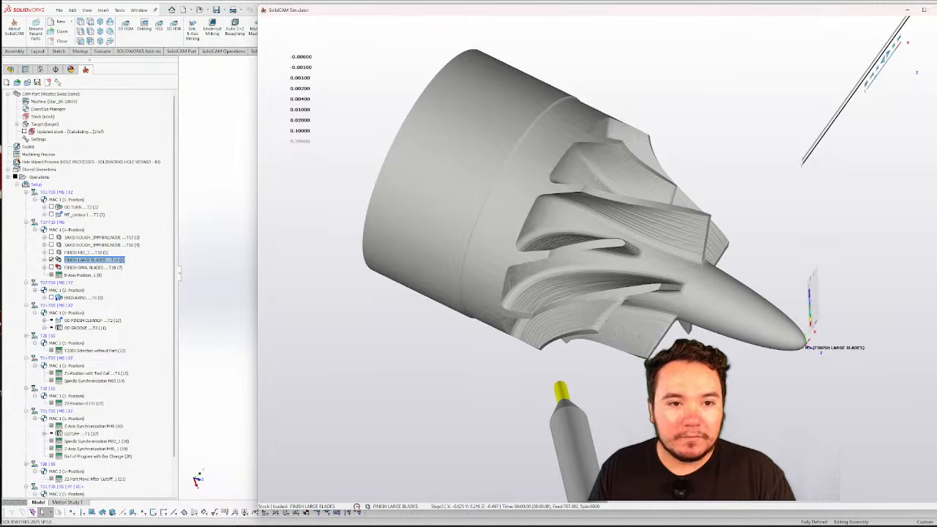
{"action": "left_click_drag", "start_coordinate": [410, 17], "coordinate": [387, 15]}
{"action": "left_click", "coordinate": [915, 14]}
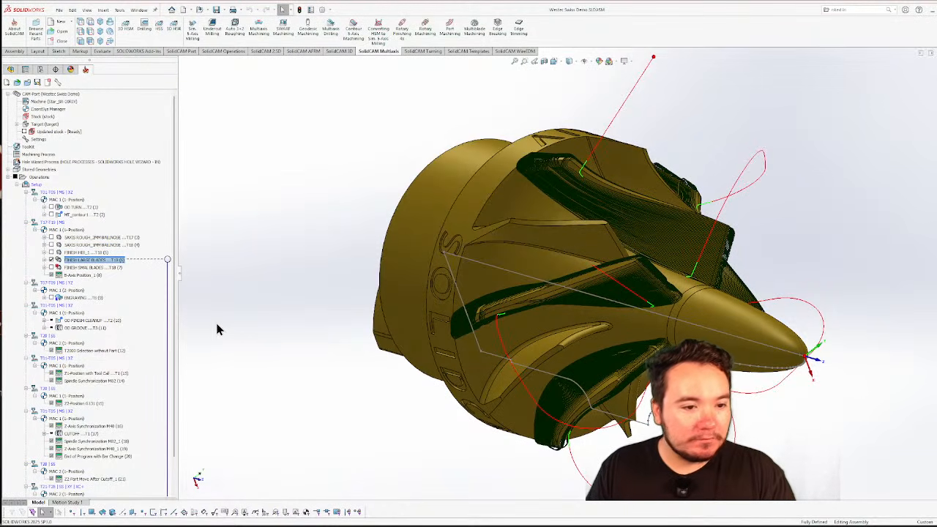
Edit the large blade finishing operation, play its simulation from there while inspecting the blades, and close both the simulator and the operation
{"action": "right_click", "coordinate": [88, 264]}
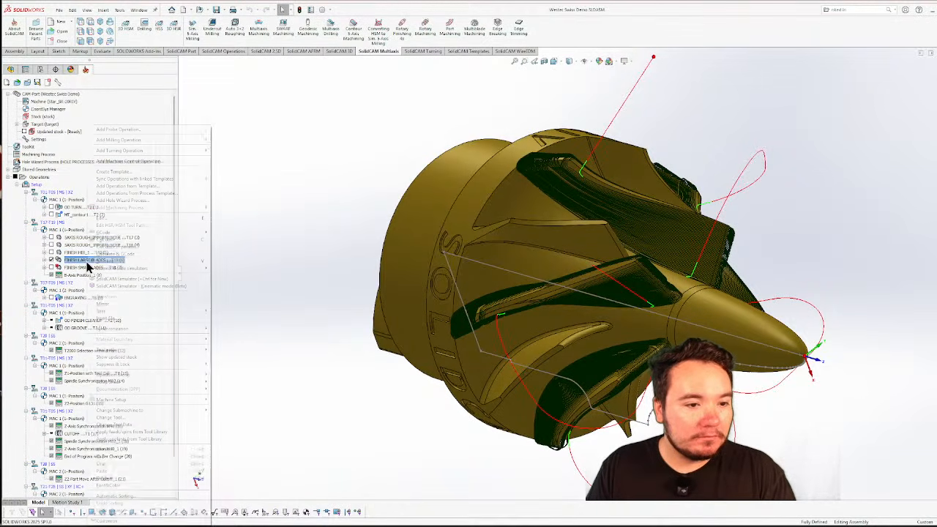
{"action": "left_click", "coordinate": [106, 223]}
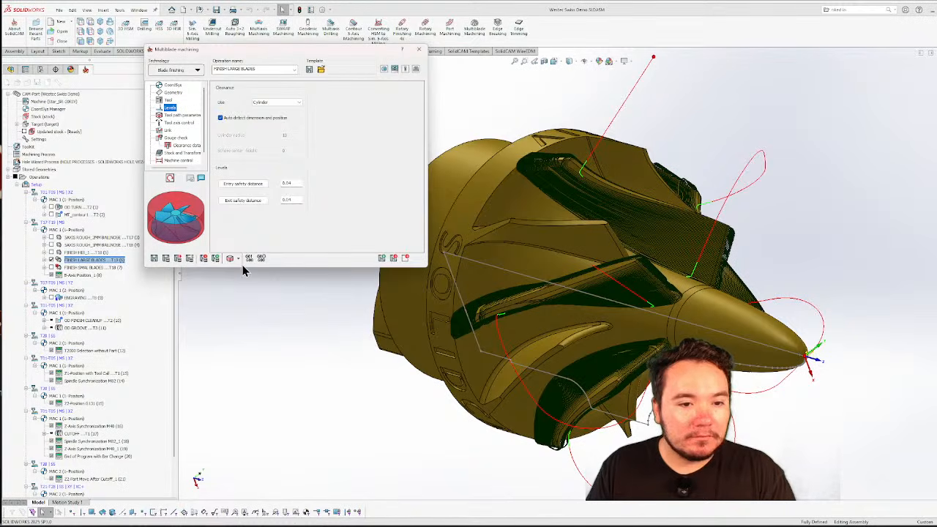
{"action": "left_click", "coordinate": [238, 258]}
{"action": "left_click", "coordinate": [247, 294]}
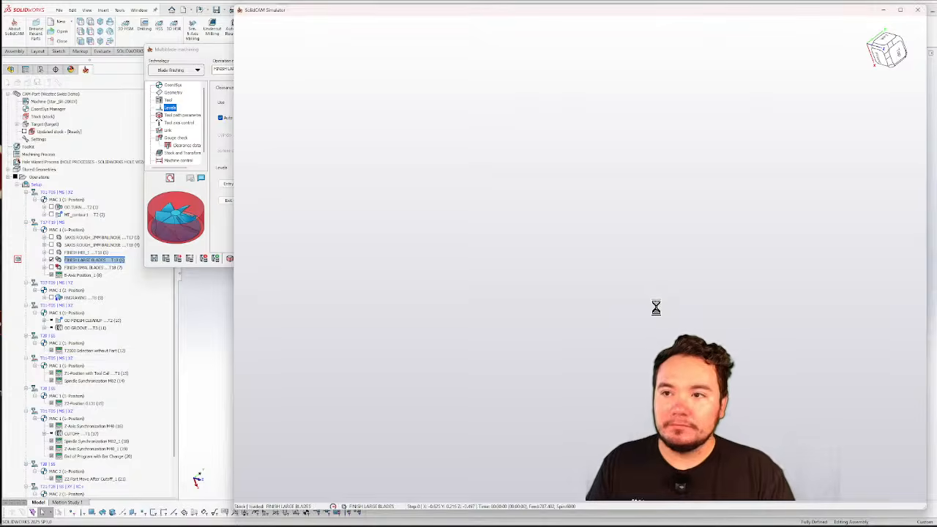
{"action": "middle_click_drag", "start_coordinate": [698, 326], "coordinate": [672, 346]}
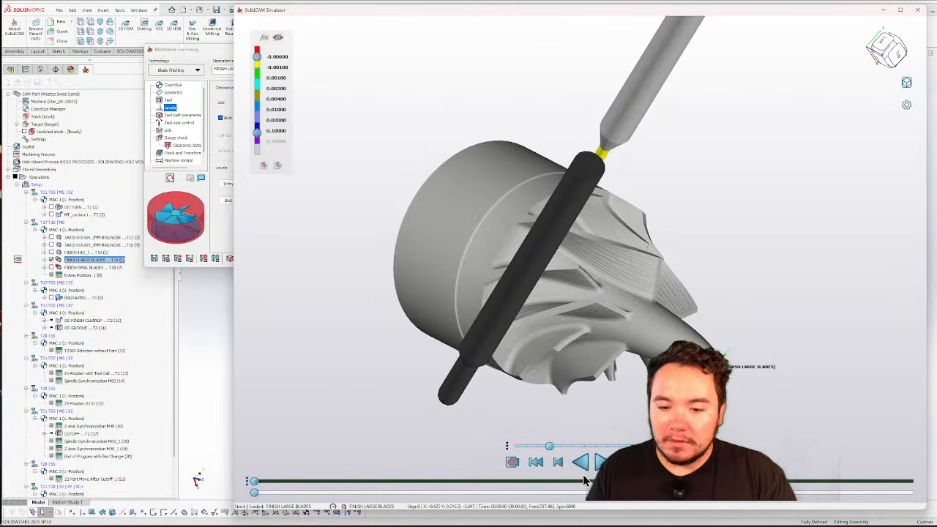
{"action": "left_click", "coordinate": [600, 462]}
{"action": "middle_click_drag", "start_coordinate": [727, 265], "coordinate": [718, 260]}
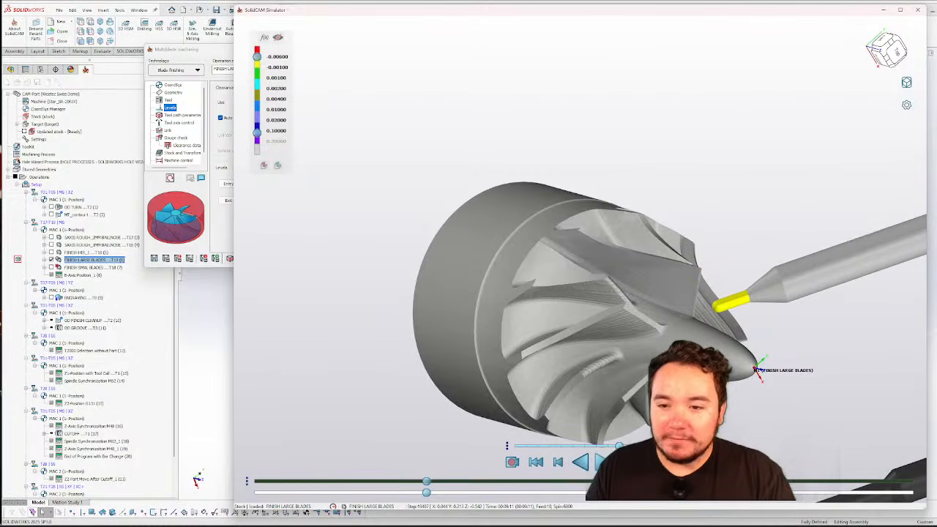
{"action": "left_click", "coordinate": [919, 10]}
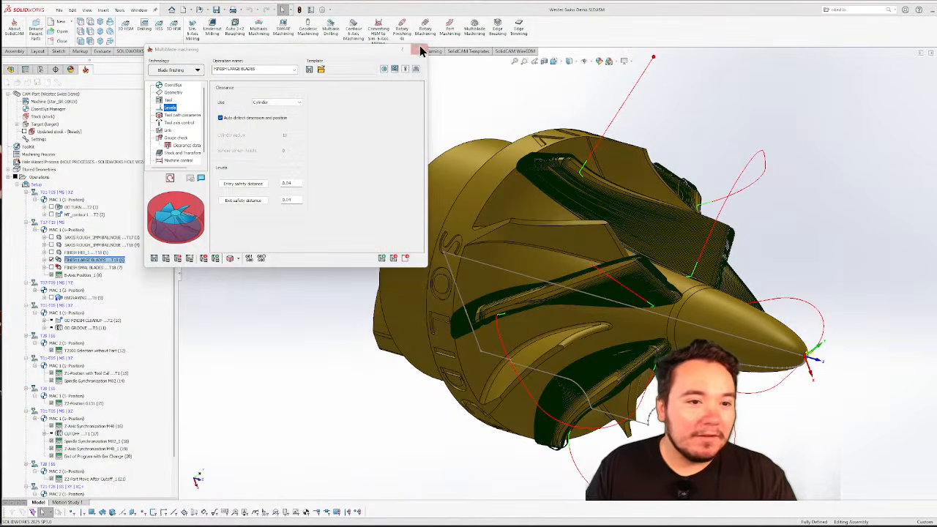
{"action": "left_click", "coordinate": [419, 49]}
Open the small blade finishing operation and review its hub-to-shroud morph geometry, fillets and ball nose tool
{"action": "left_click", "coordinate": [79, 267]}
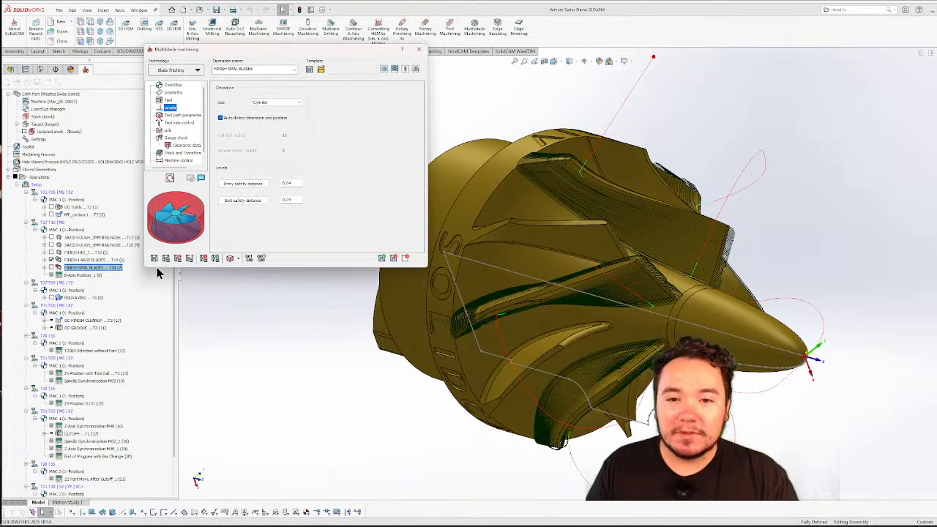
{"action": "left_click", "coordinate": [185, 108]}
{"action": "left_click", "coordinate": [174, 92]}
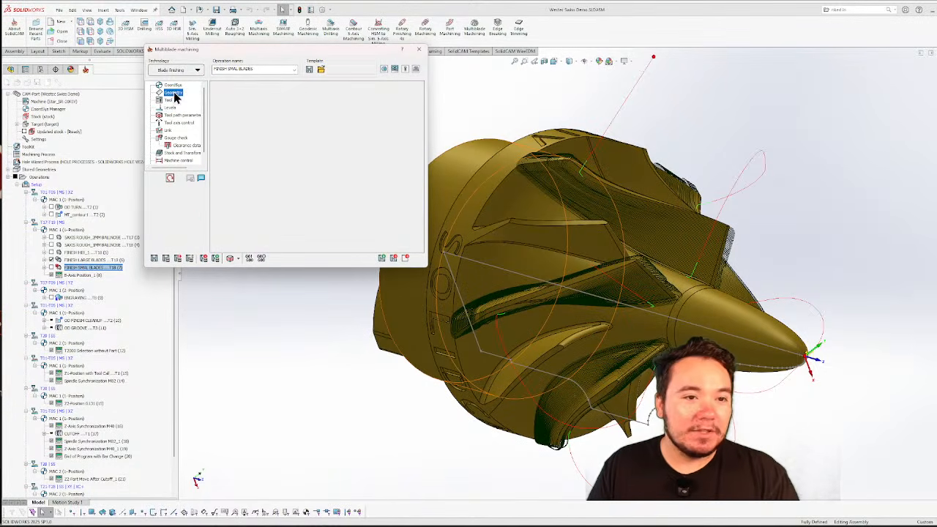
{"action": "left_click", "coordinate": [232, 229]}
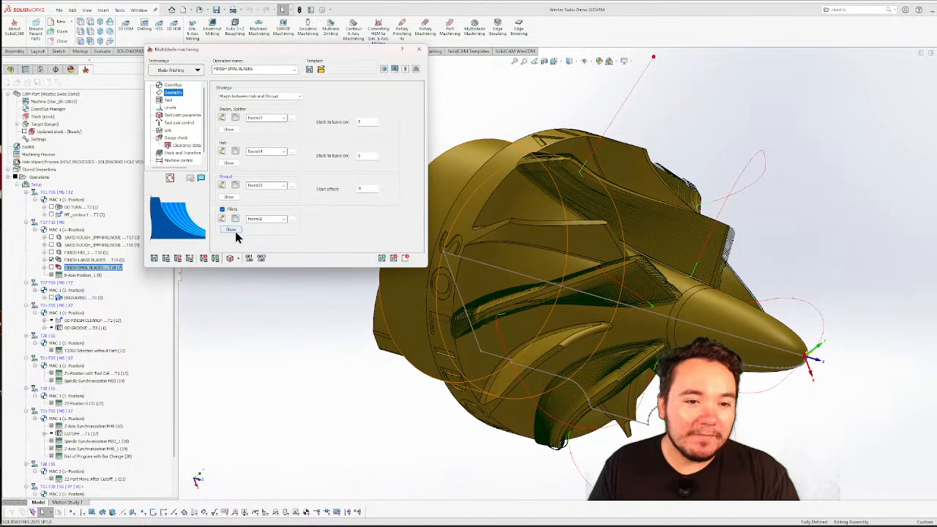
{"action": "middle_click_drag", "start_coordinate": [560, 265], "coordinate": [636, 249]}
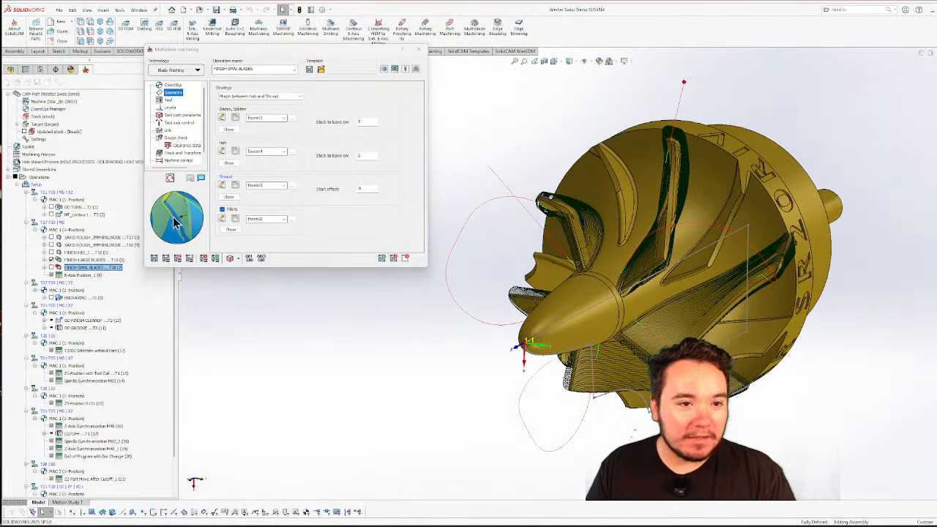
{"action": "left_click", "coordinate": [169, 100]}
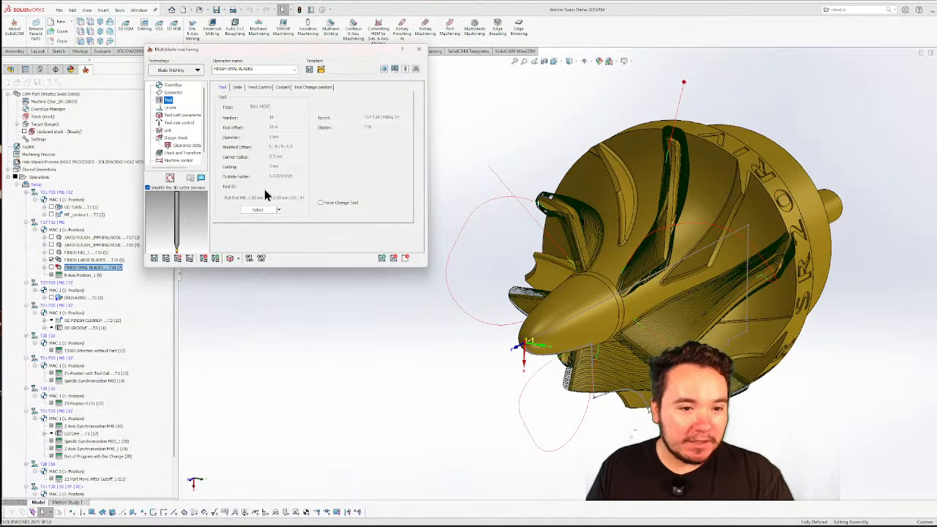
Save and calculate the small blade finishing operation and display its toolpath instead of the large blade one
{"action": "left_click", "coordinate": [178, 257]}
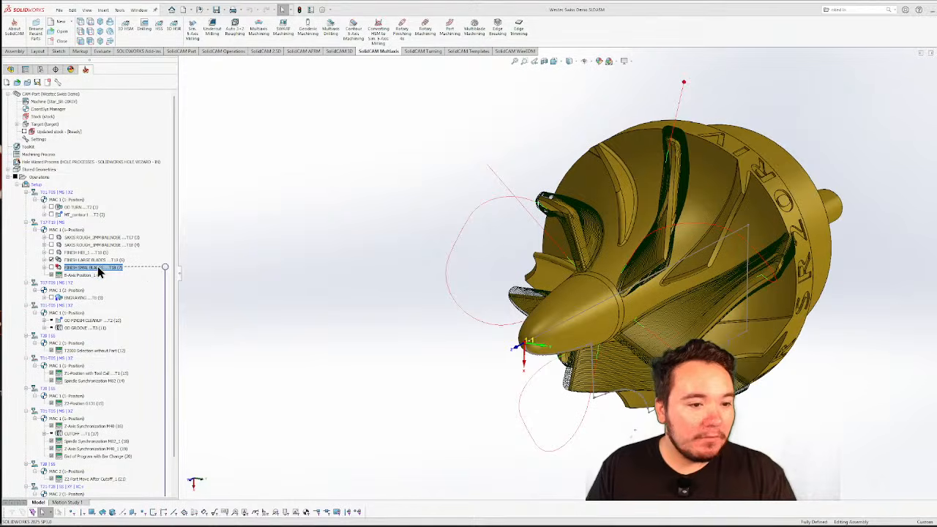
{"action": "double_click", "coordinate": [95, 268]}
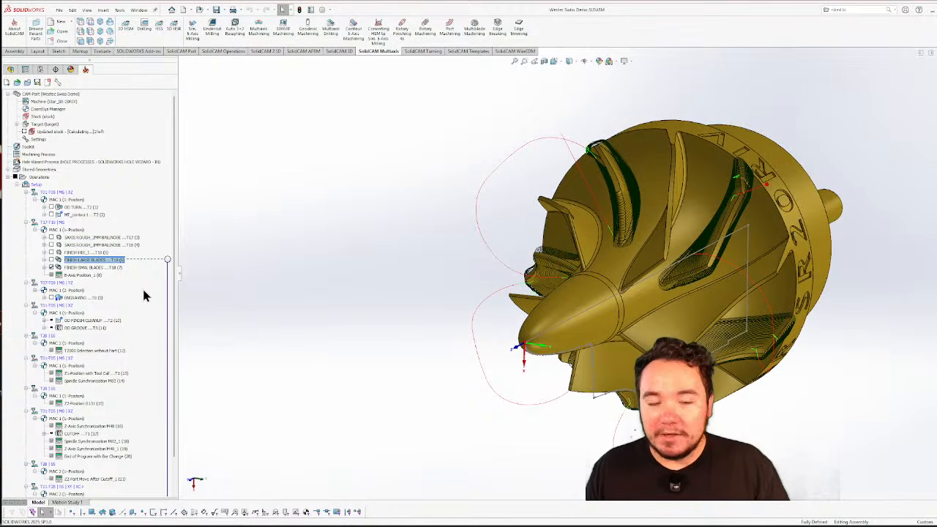
Hide the small blade finishing toolpath and calculate the remaining operations of the whole operations list
{"action": "left_click", "coordinate": [53, 269]}
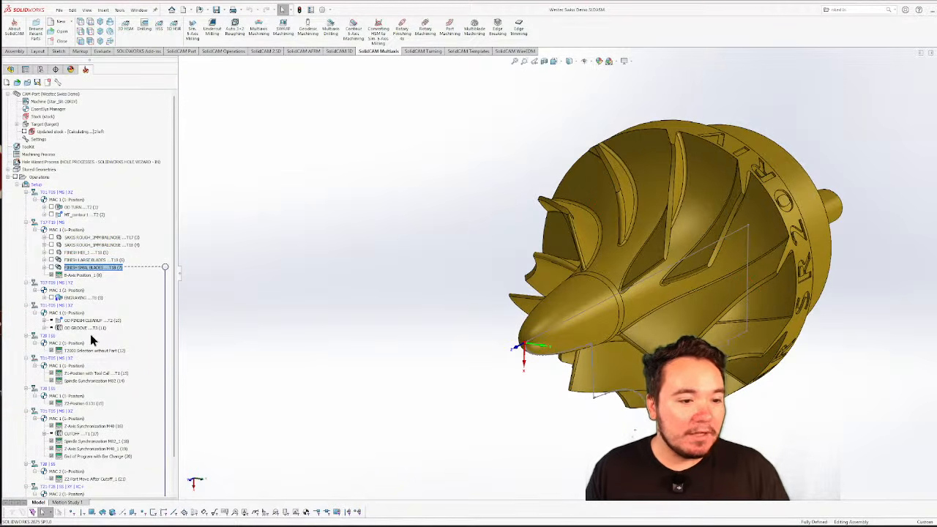
{"action": "scroll", "coordinate": [90, 334], "scroll_direction": "down", "scroll_amount": 2}
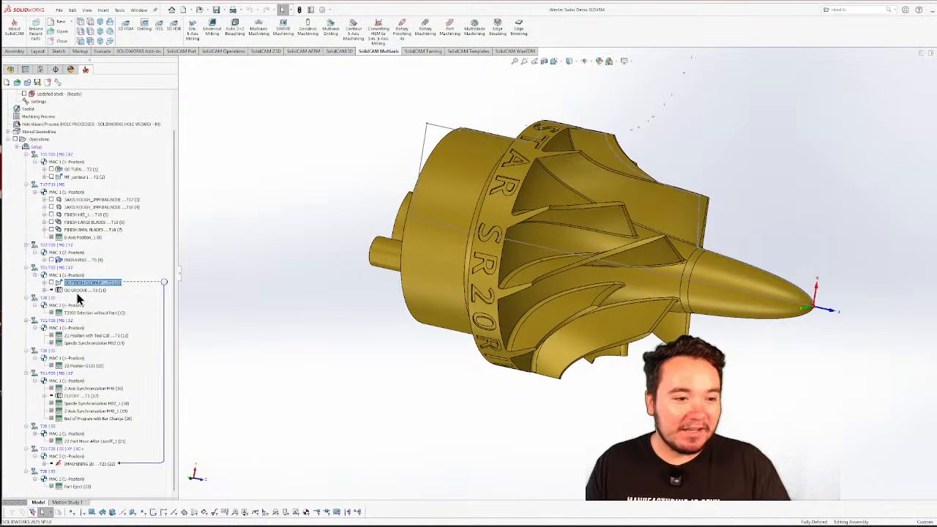
{"action": "left_click", "coordinate": [79, 290]}
{"action": "left_click", "coordinate": [30, 140]}
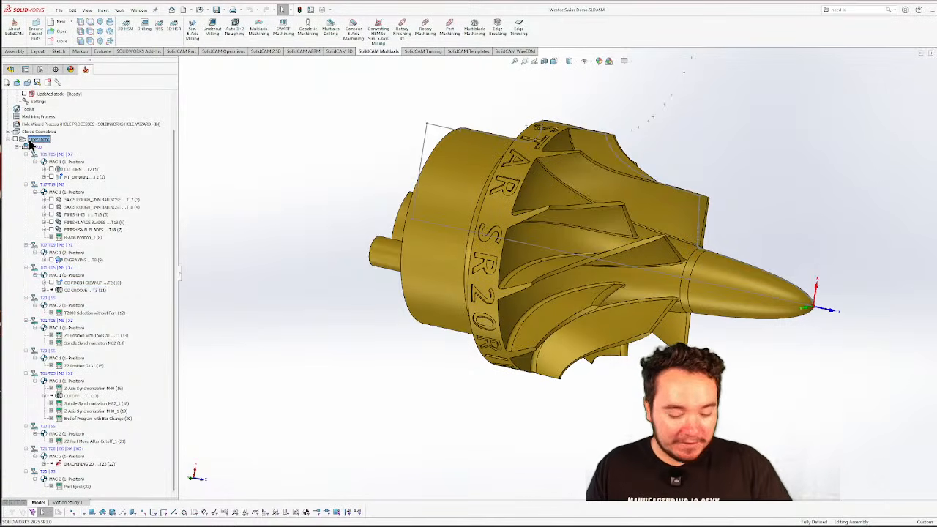
{"action": "key", "text": "c"}
{"action": "left_click", "coordinate": [205, 394]}
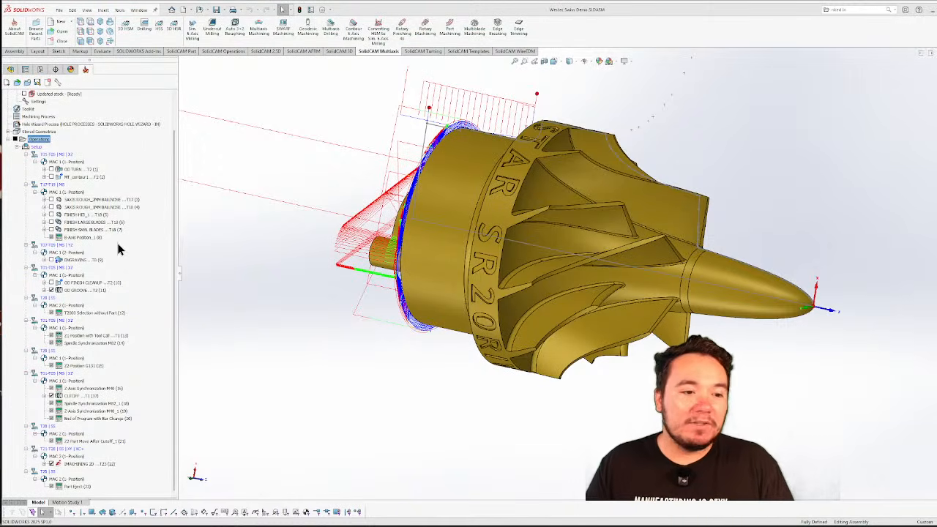
Hide the OD groove, cutoff and iMachining 2D toolpaths and turn the part to show its back face
{"action": "left_click_drag", "start_coordinate": [53, 293], "coordinate": [80, 425]}
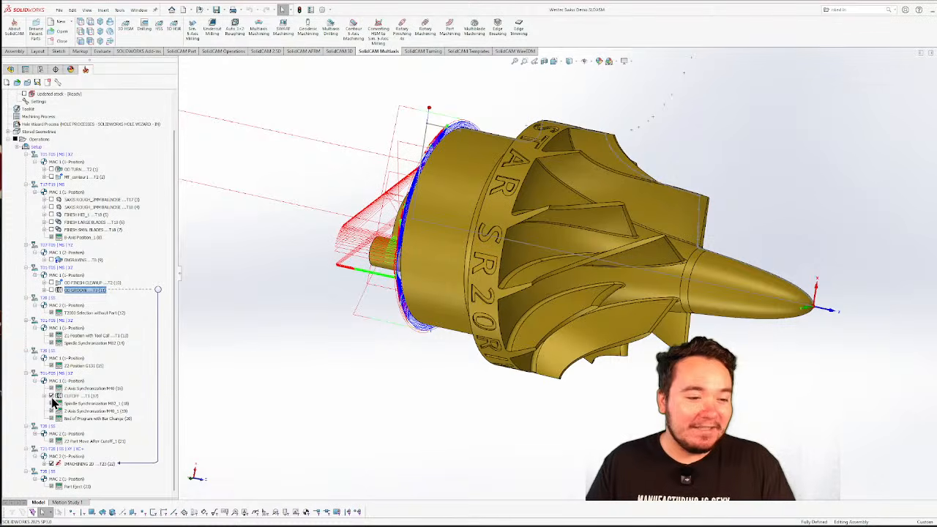
{"action": "left_click", "coordinate": [52, 396]}
{"action": "middle_click_drag", "start_coordinate": [421, 439], "coordinate": [370, 411]}
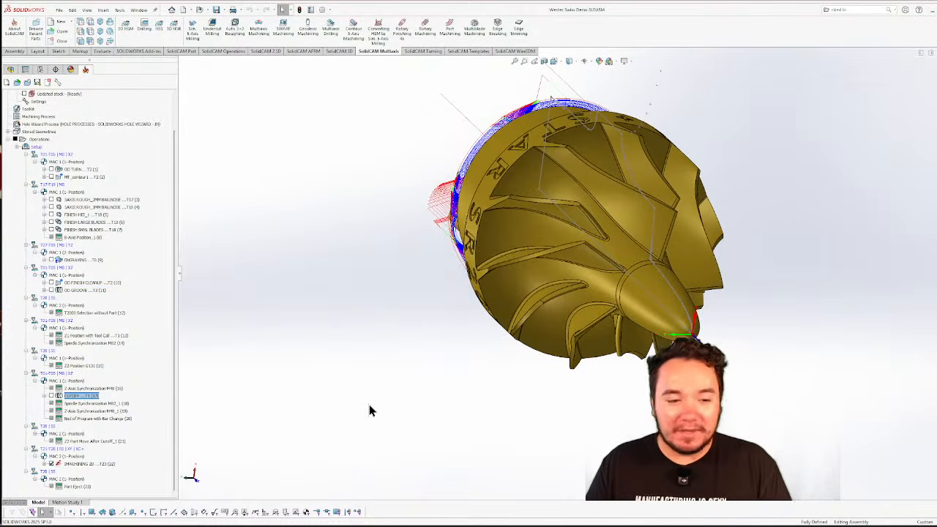
{"action": "left_click", "coordinate": [54, 465]}
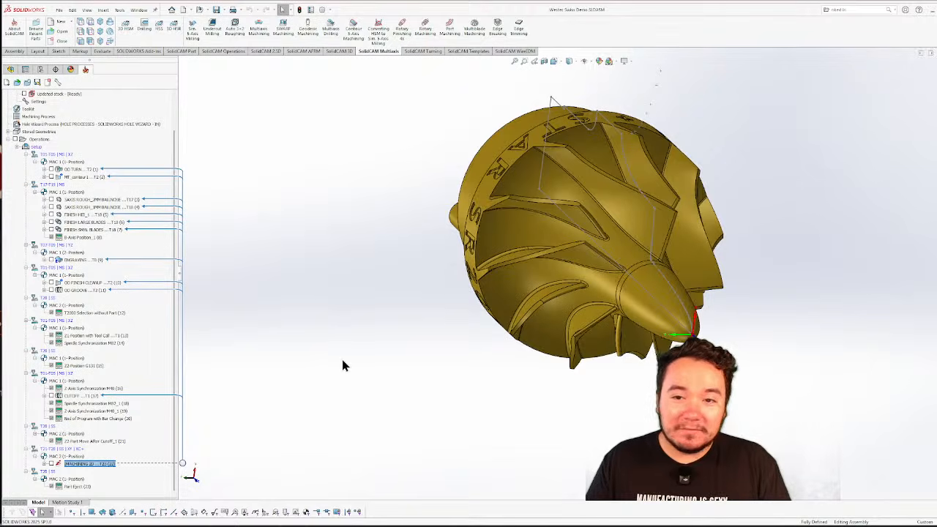
{"action": "mouse_move", "coordinate": [435, 315]}
{"action": "middle_mouse_down"}
{"action": "mouse_move", "coordinate": [446, 301]}
{"action": "mouse_move", "coordinate": [403, 316]}
{"action": "mouse_move", "coordinate": [462, 278]}
{"action": "mouse_move", "coordinate": [475, 284]}
{"action": "mouse_move", "coordinate": [476, 293]}
{"action": "mouse_move", "coordinate": [439, 310]}
{"action": "mouse_move", "coordinate": [450, 314]}
{"action": "mouse_move", "coordinate": [439, 304]}
{"action": "middle_mouse_up"}
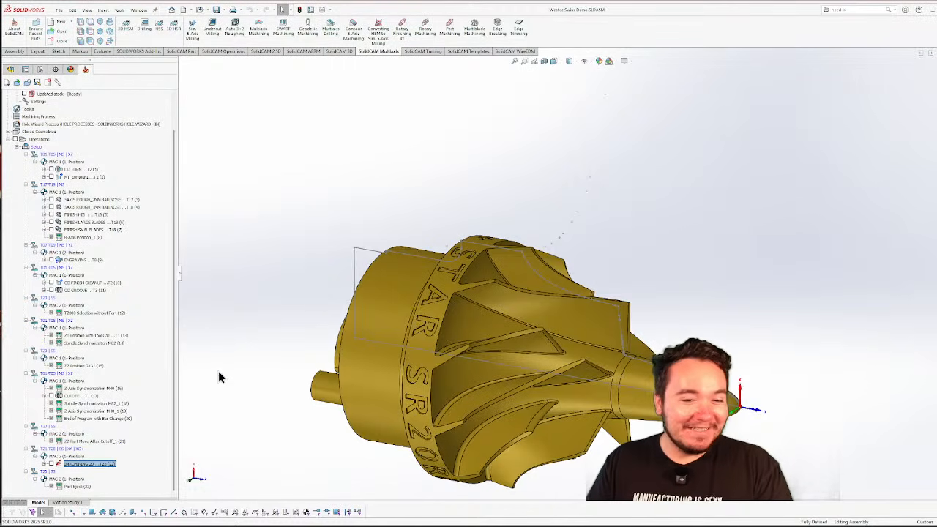
{"action": "middle_click_drag", "start_coordinate": [217, 376], "coordinate": [257, 375]}
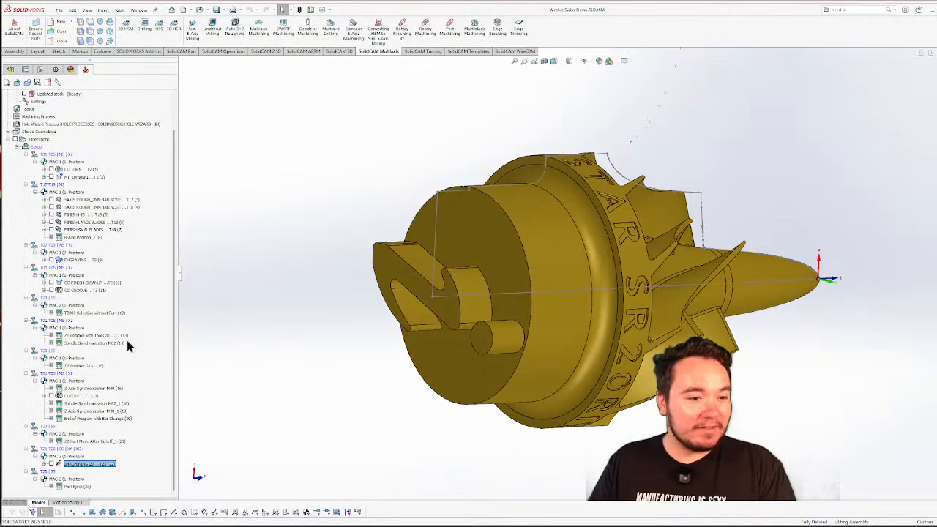
Open the B-axis position machine control operation and review its parameters and the available machine control technologies
{"action": "left_click", "coordinate": [77, 238]}
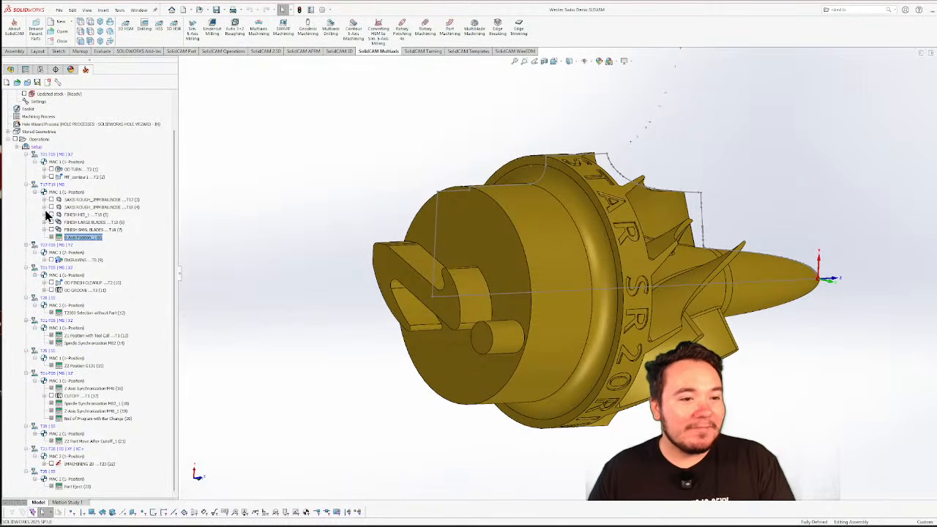
{"action": "double_click", "coordinate": [90, 238]}
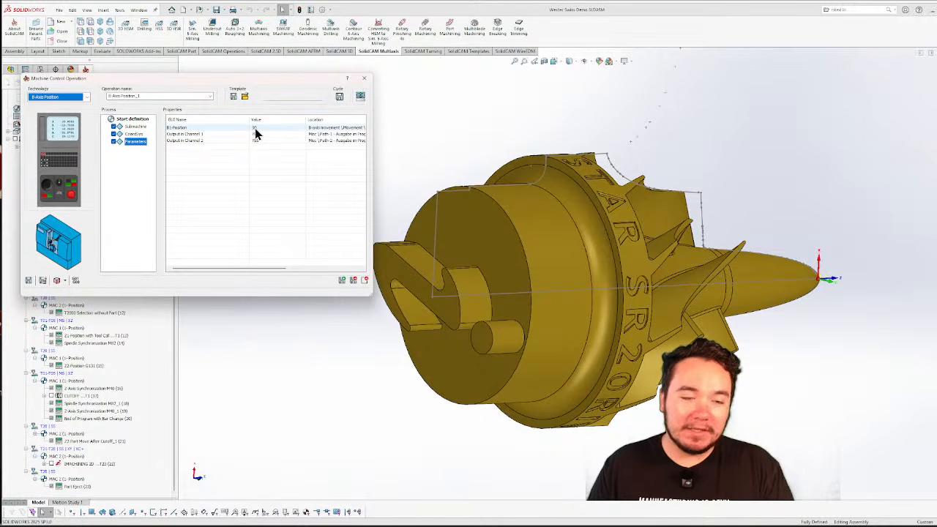
{"action": "left_click_drag", "start_coordinate": [170, 81], "coordinate": [303, 79]}
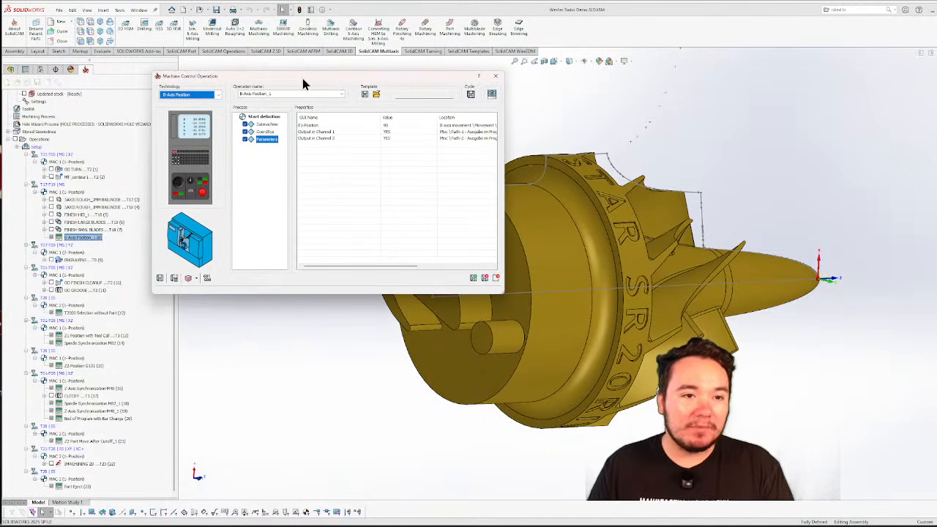
{"action": "left_click", "coordinate": [219, 95]}
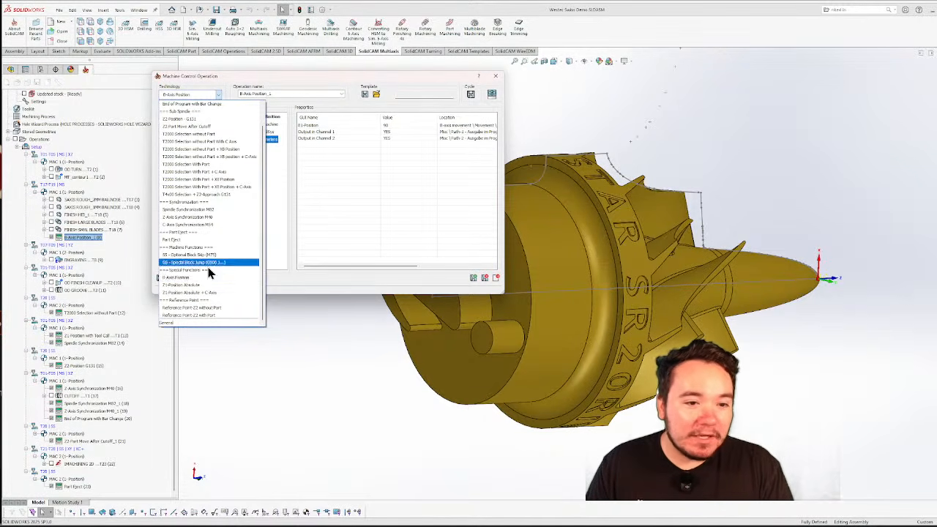
{"action": "left_click", "coordinate": [373, 227]}
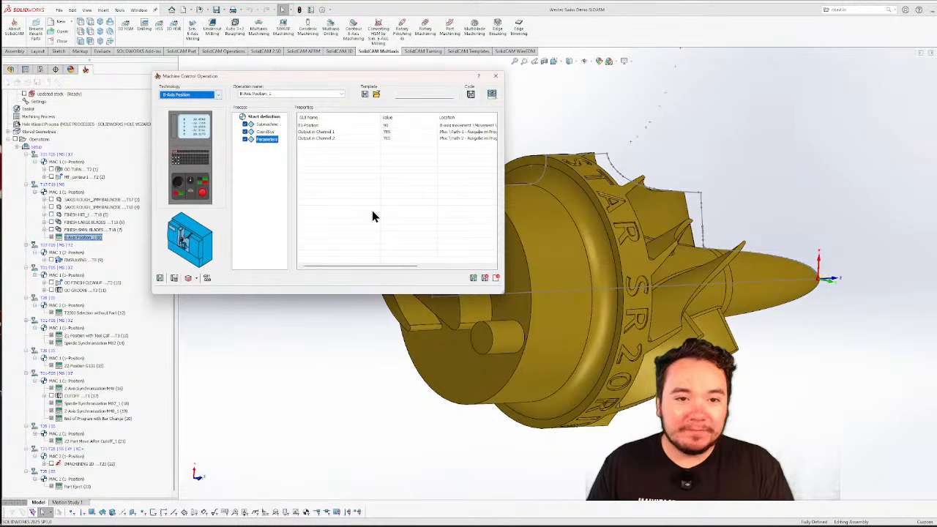
{"action": "left_click_drag", "start_coordinate": [504, 155], "coordinate": [581, 155]}
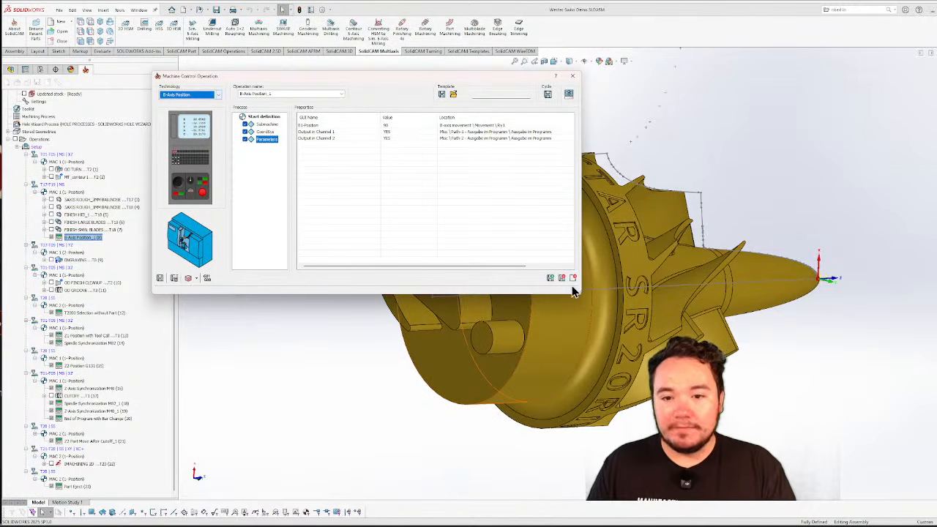
Inspect the B-axis position in the machine preview, looking at the tool holders, and close the preview and the operation
{"action": "left_click", "coordinate": [569, 95]}
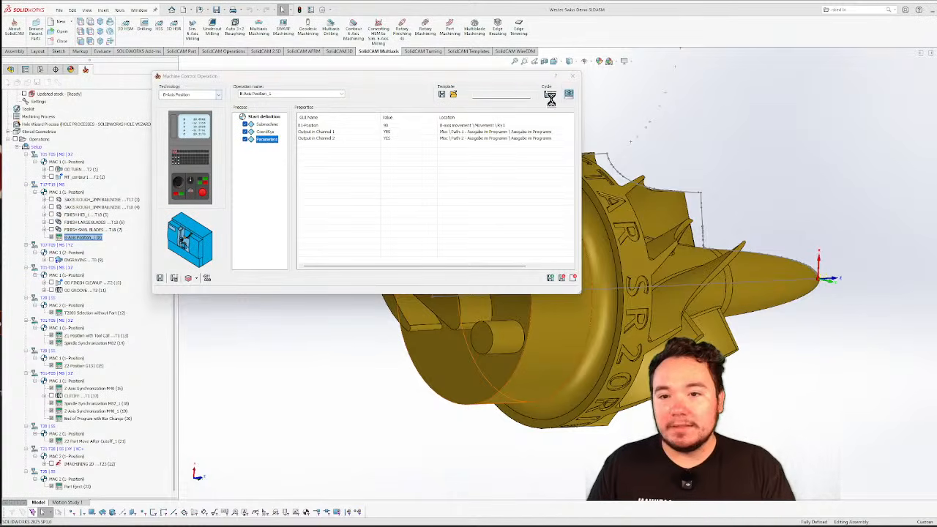
{"action": "scroll", "coordinate": [720, 167], "scroll_direction": "up", "scroll_amount": 5}
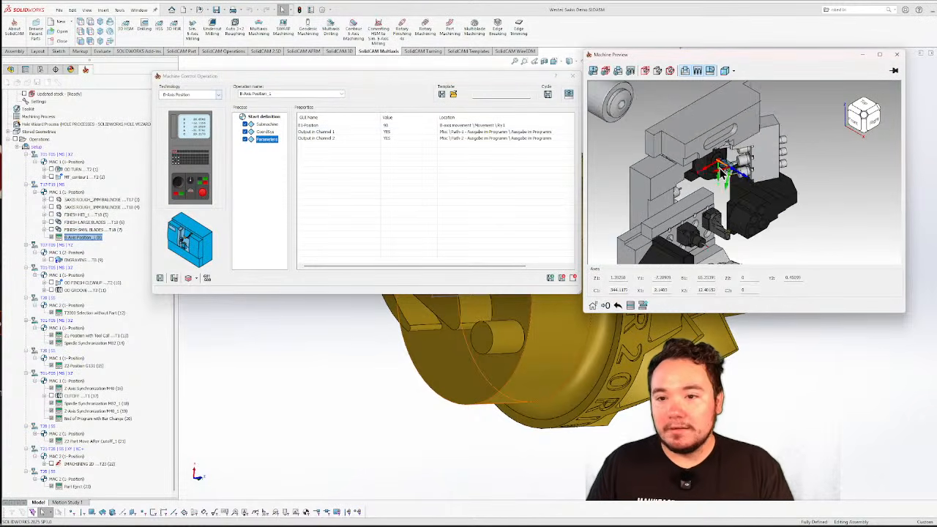
{"action": "scroll", "coordinate": [719, 168], "scroll_direction": "up", "scroll_amount": 2}
{"action": "left_click", "coordinate": [402, 130]}
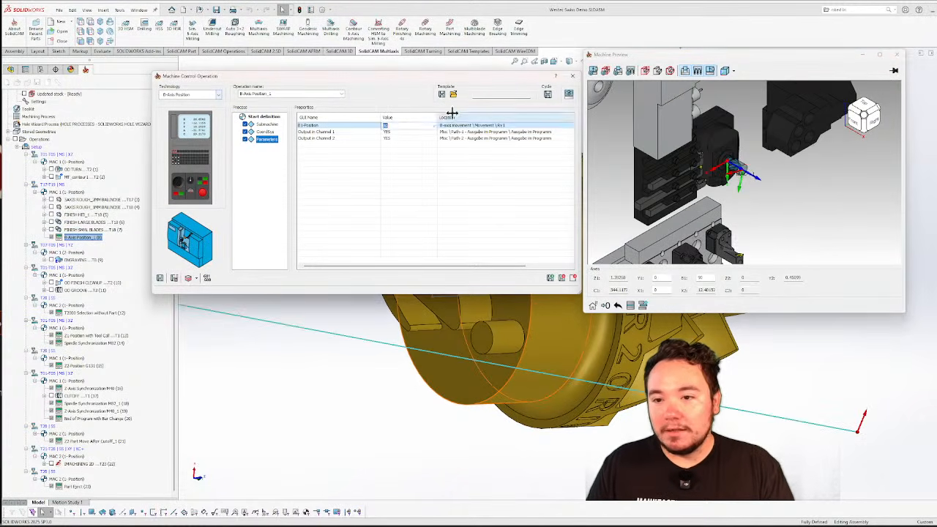
{"action": "scroll", "coordinate": [761, 145], "scroll_direction": "up", "scroll_amount": 3}
{"action": "middle_click_drag", "start_coordinate": [761, 145], "coordinate": [736, 157]}
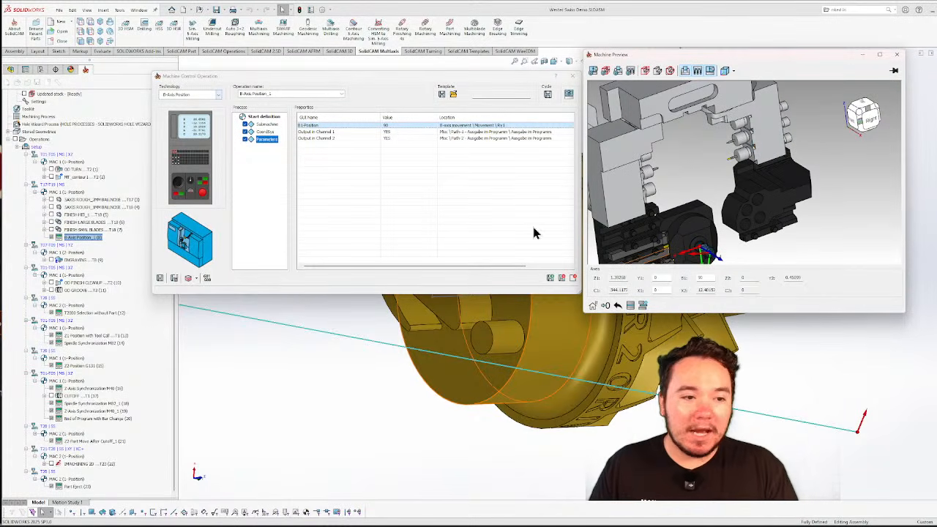
{"action": "left_click", "coordinate": [896, 54]}
{"action": "left_click", "coordinate": [580, 76]}
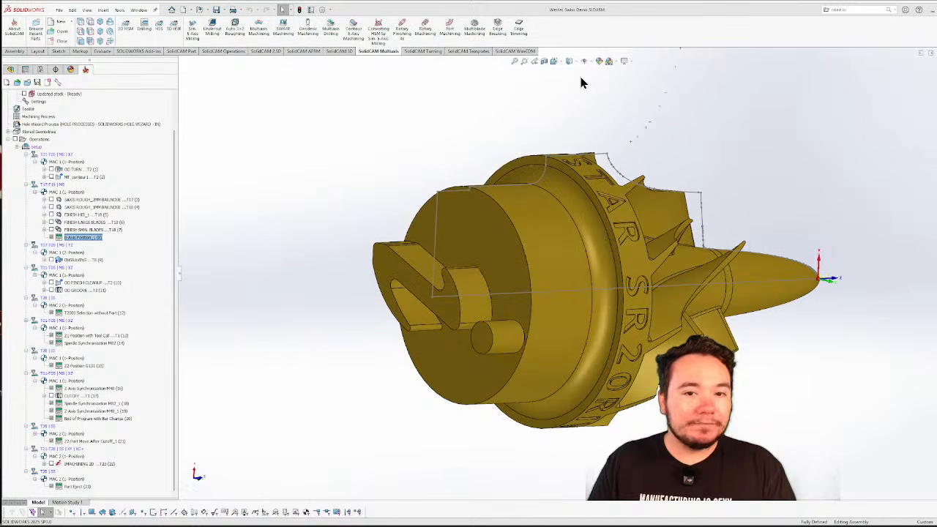
Open the engraving operation and show its text contour geometry around the impeller's rim
{"action": "double_click", "coordinate": [83, 261]}
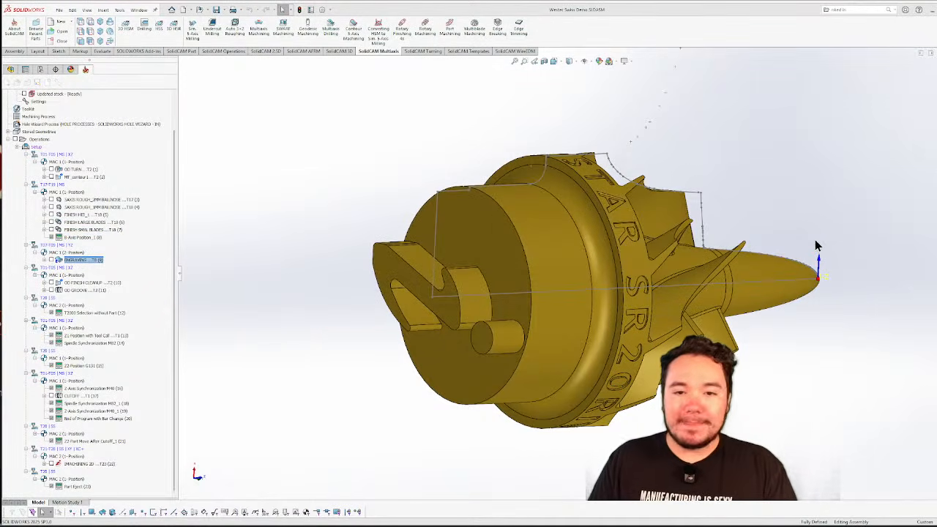
{"action": "left_click", "coordinate": [233, 101]}
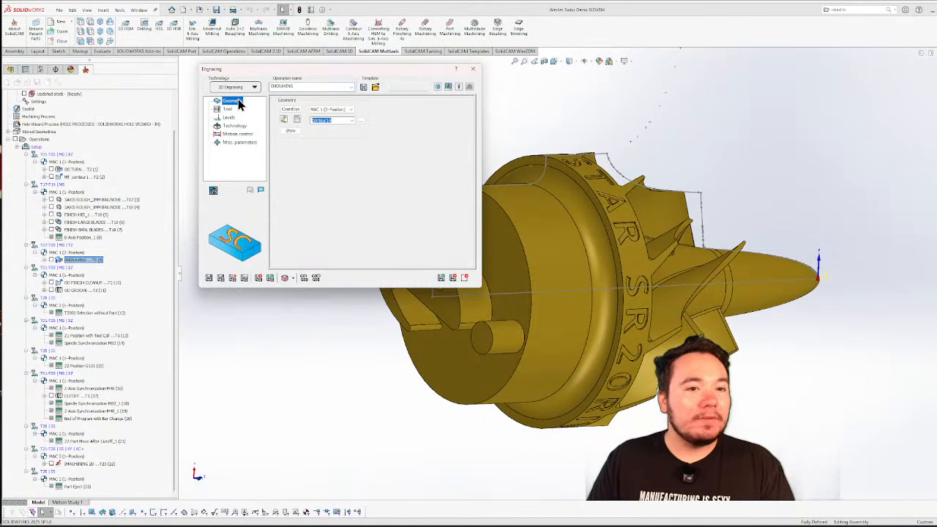
{"action": "left_click", "coordinate": [289, 131]}
{"action": "middle_click_drag", "start_coordinate": [329, 146], "coordinate": [653, 299]}
{"action": "middle_click", "coordinate": [532, 263]}
{"action": "middle_click_drag", "start_coordinate": [532, 263], "coordinate": [688, 315]}
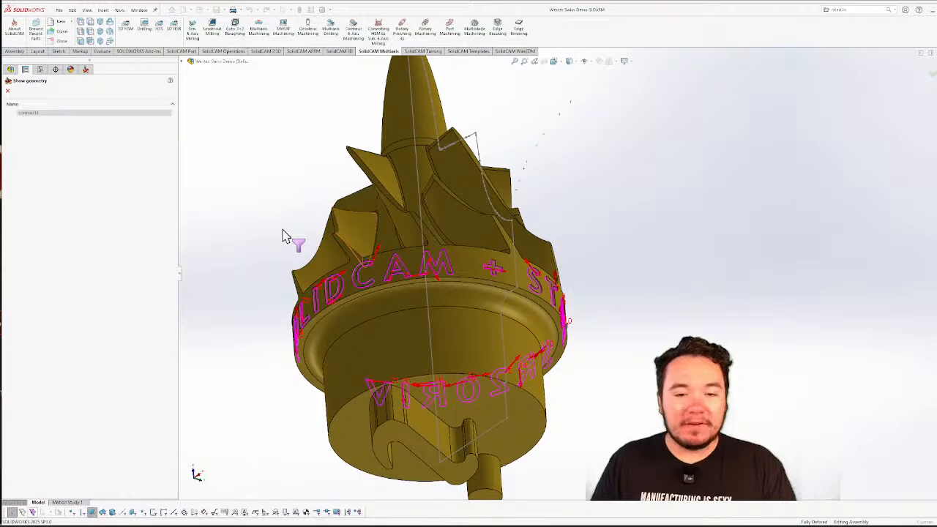
{"action": "left_click", "coordinate": [9, 90]}
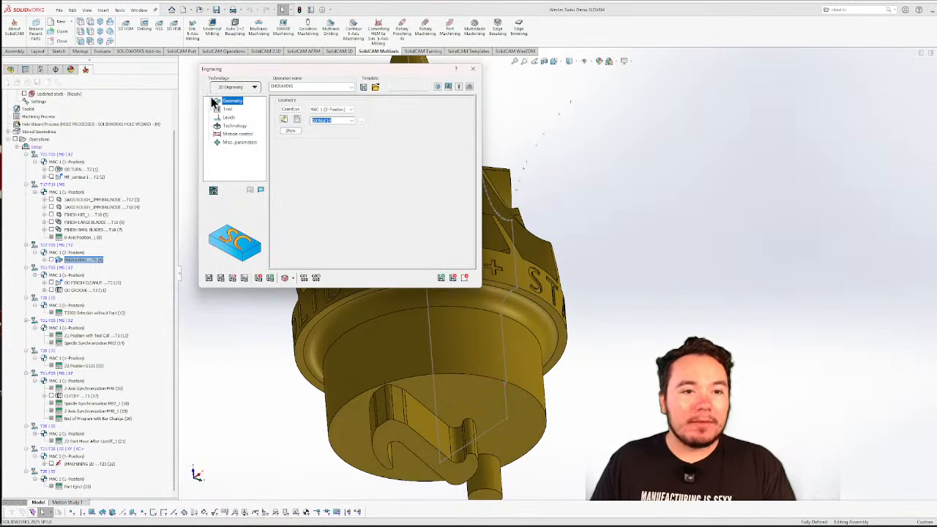
Review the engraving tool in the tool table and viewer, check the operation's milling levels, and close the operation
{"action": "left_click", "coordinate": [227, 109]}
{"action": "left_click", "coordinate": [330, 235]}
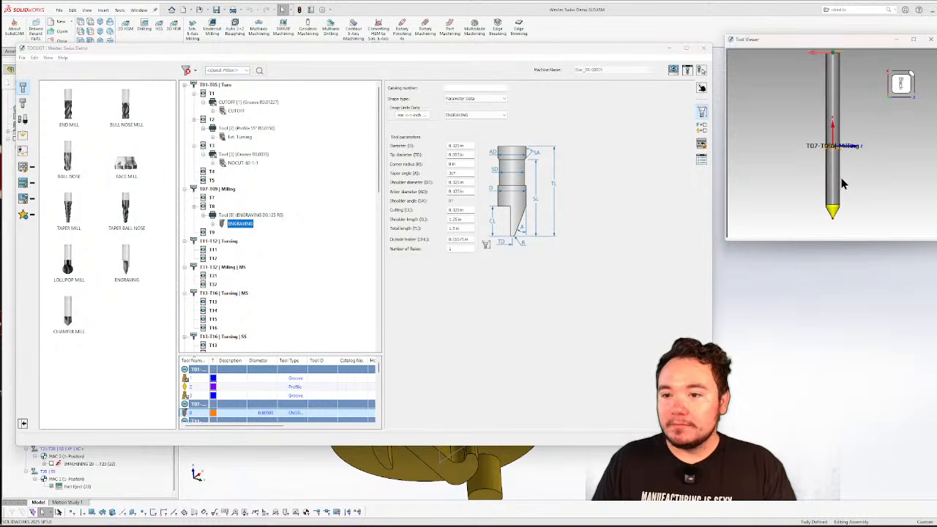
{"action": "scroll", "coordinate": [842, 179], "scroll_direction": "down", "scroll_amount": 3}
{"action": "middle_click_drag", "start_coordinate": [842, 178], "coordinate": [842, 137]}
{"action": "scroll", "coordinate": [839, 184], "scroll_direction": "up", "scroll_amount": 4}
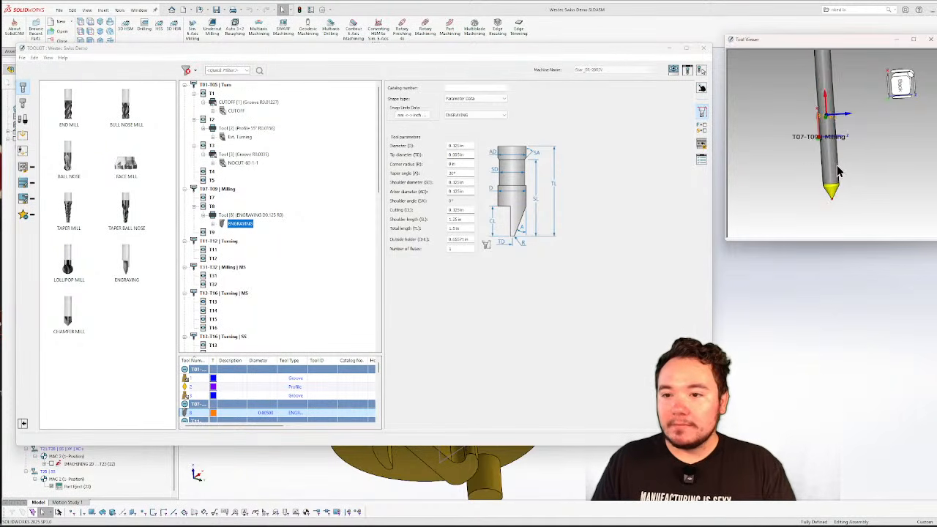
{"action": "middle_click_drag", "start_coordinate": [838, 170], "coordinate": [811, 166]}
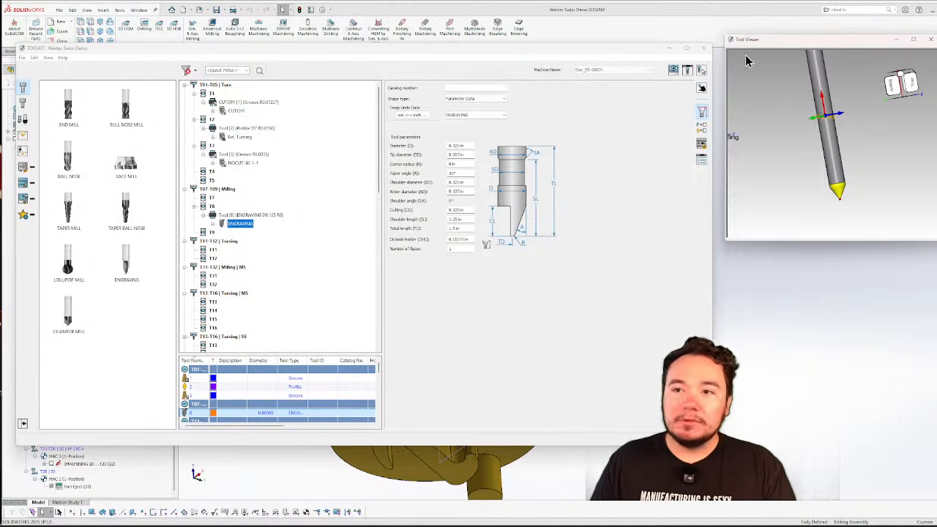
{"action": "left_click", "coordinate": [931, 39]}
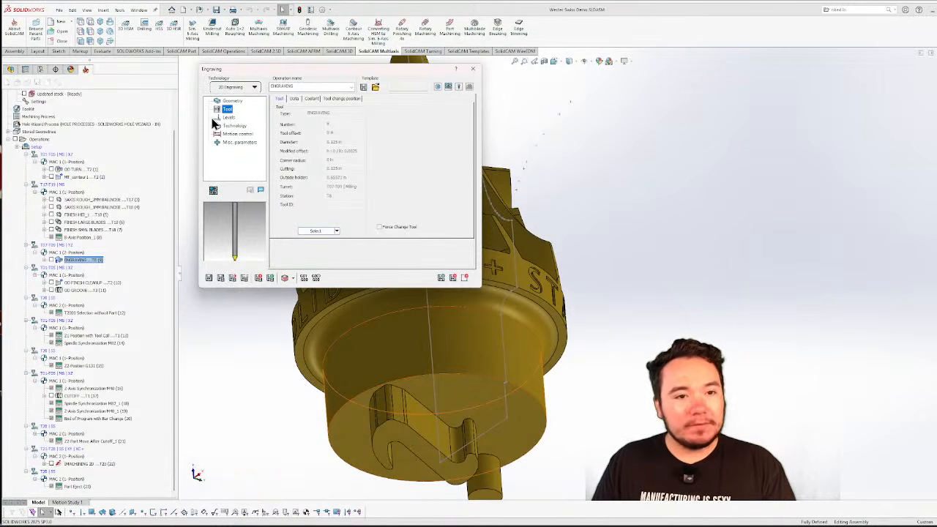
{"action": "left_click", "coordinate": [228, 118]}
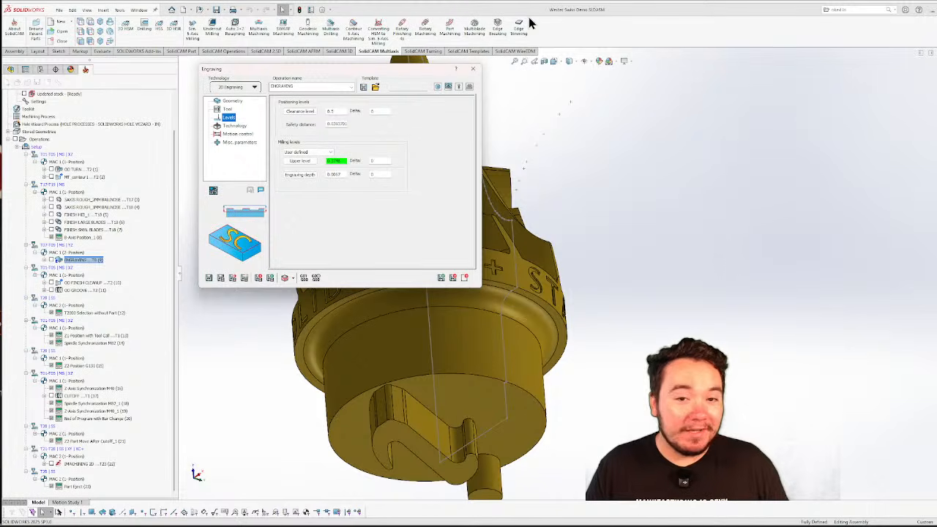
{"action": "left_click", "coordinate": [473, 69]}
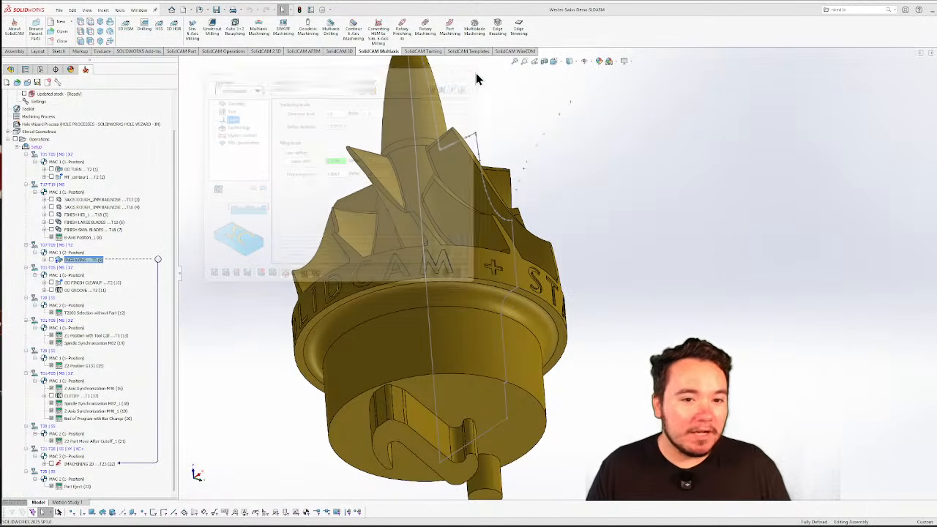
Display the toolpaths of the engraving, OD finish cleanup and OD groove operations one after another
{"action": "left_click", "coordinate": [51, 260]}
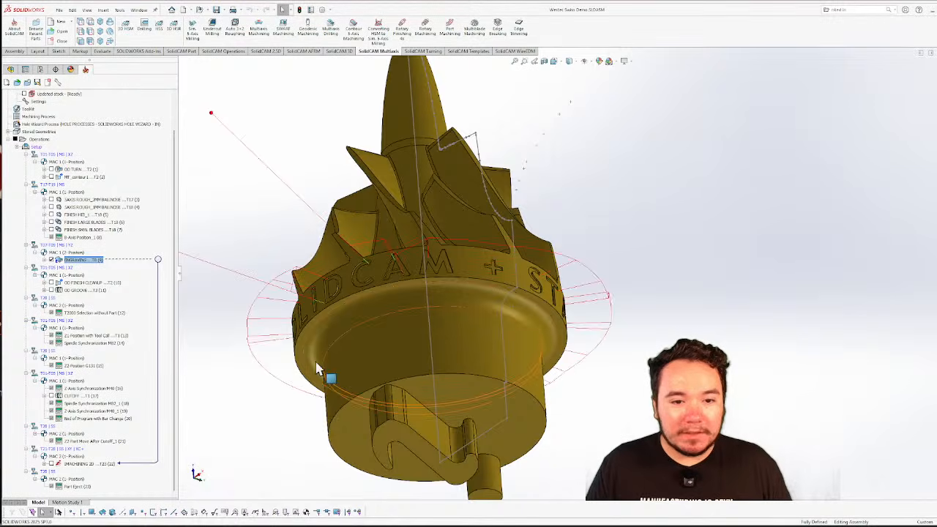
{"action": "middle_click_drag", "start_coordinate": [324, 372], "coordinate": [308, 359]}
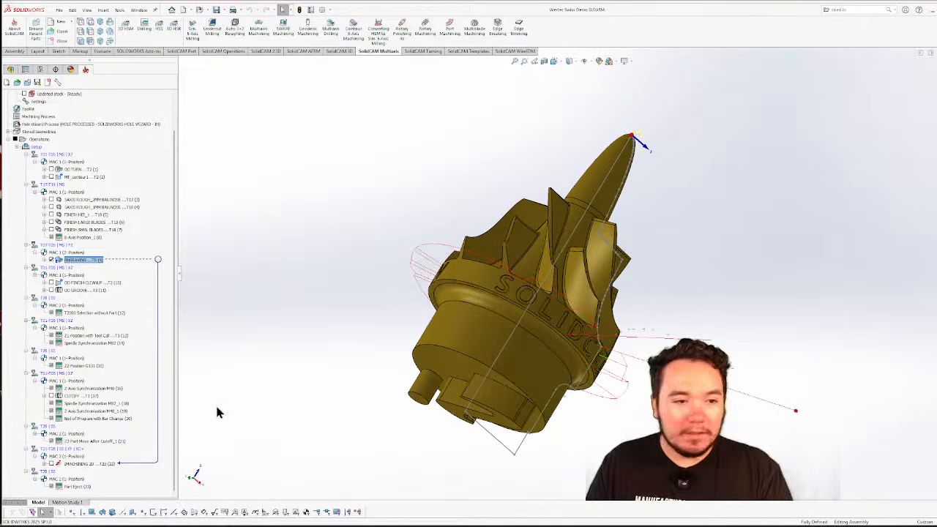
{"action": "left_click", "coordinate": [52, 260]}
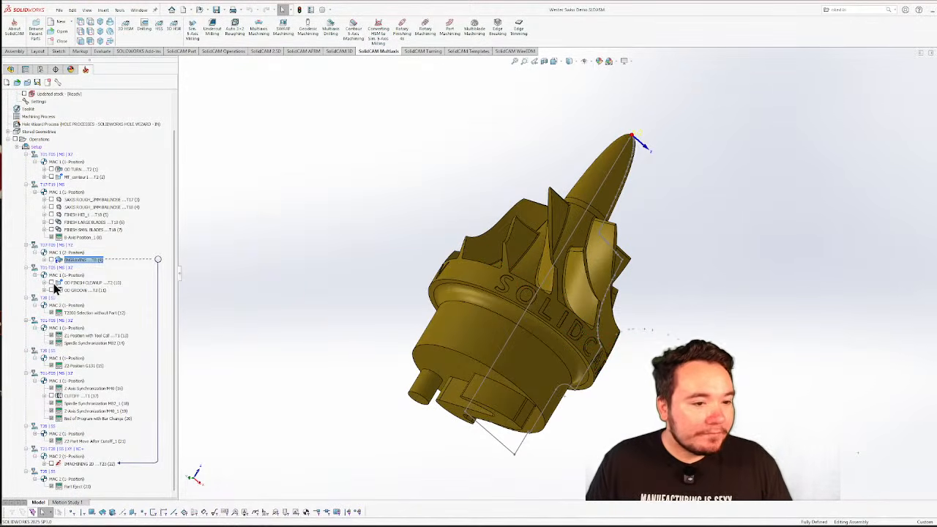
{"action": "left_click", "coordinate": [52, 282]}
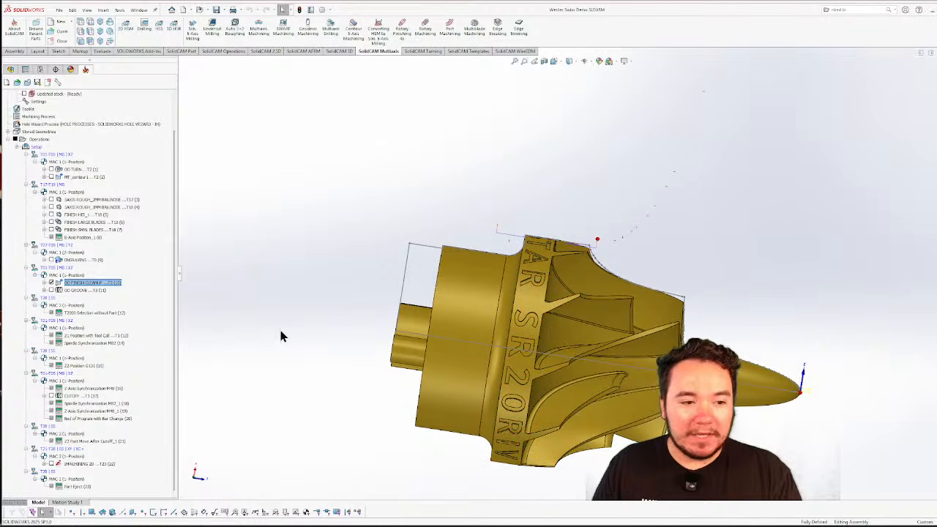
{"action": "left_click", "coordinate": [52, 290]}
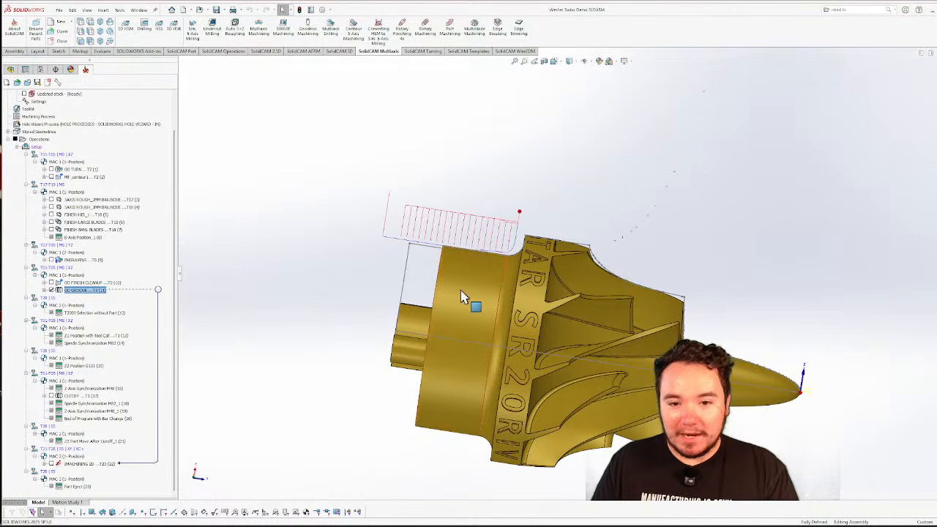
Inspect the OD groove toolpath on the rear cylinder and hide it
{"action": "middle_click_drag", "start_coordinate": [464, 297], "coordinate": [461, 275]}
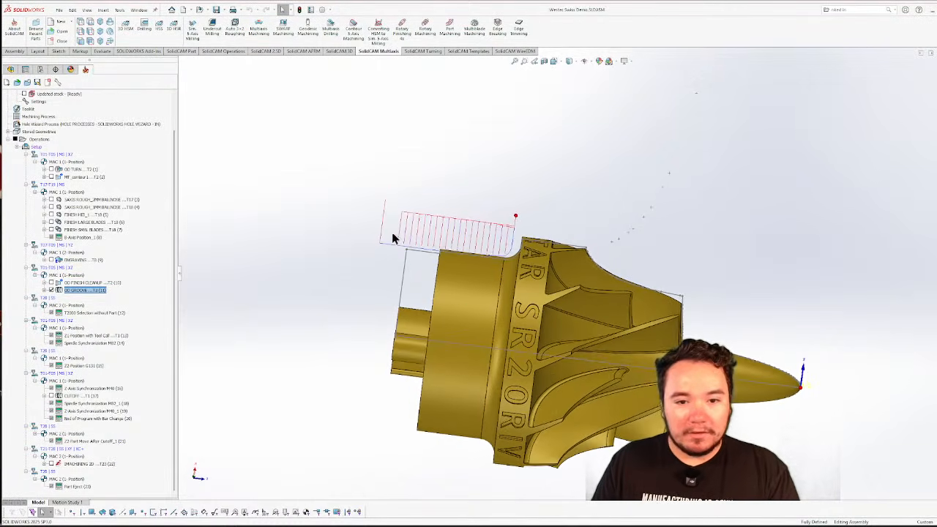
{"action": "middle_click_drag", "start_coordinate": [393, 236], "coordinate": [322, 313]}
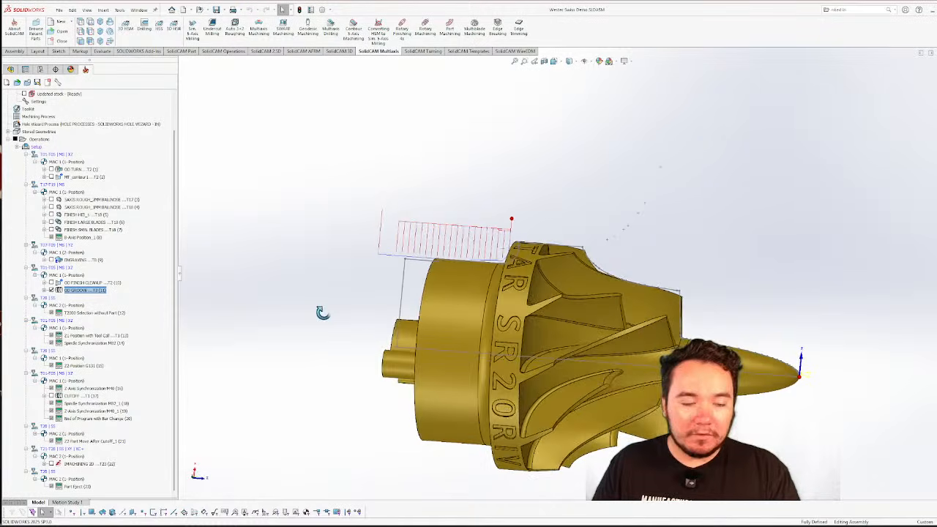
{"action": "left_click", "coordinate": [52, 290]}
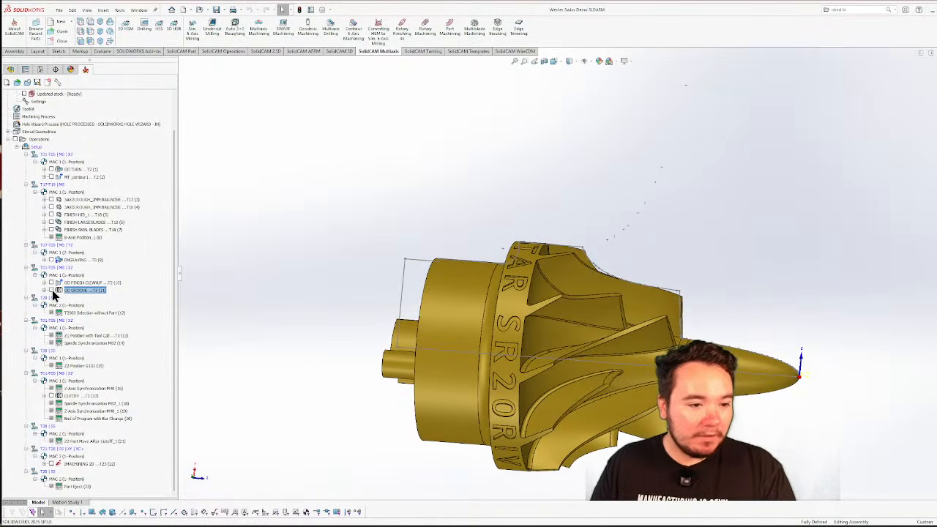
Start a template from the operations T2000 Selection without Part through Z2 Part Move After Cutoff, choosing the Process Templates folder
{"action": "left_click", "coordinate": [91, 314]}
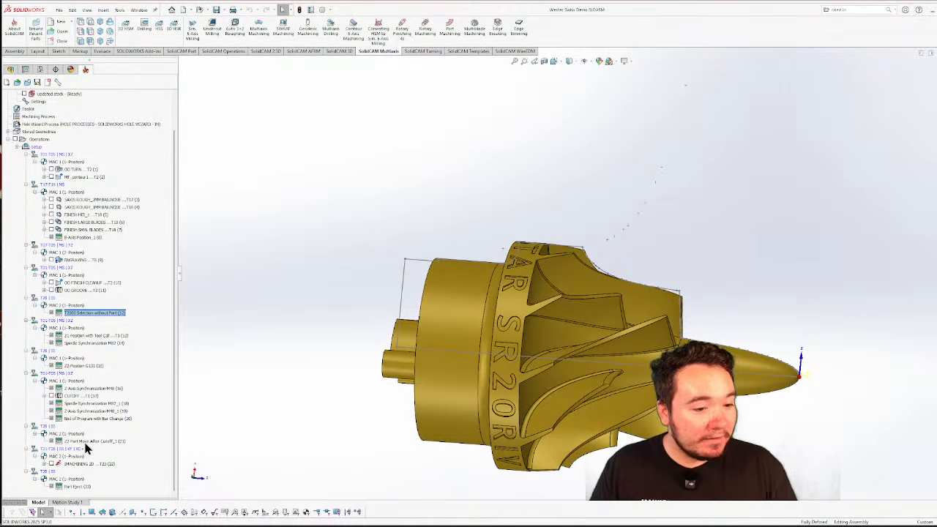
{"action": "left_click", "coordinate": [87, 441], "text": "shift"}
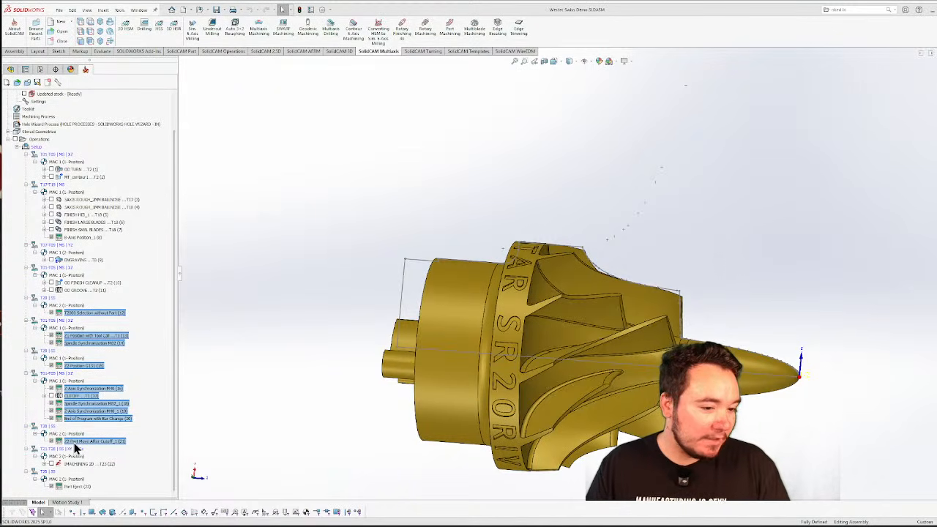
{"action": "right_click", "coordinate": [80, 399]}
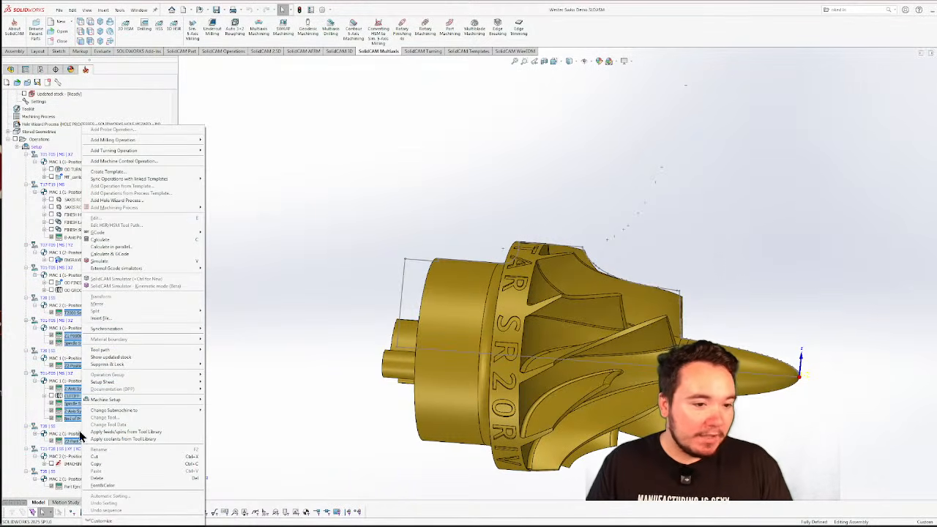
{"action": "left_click", "coordinate": [113, 174]}
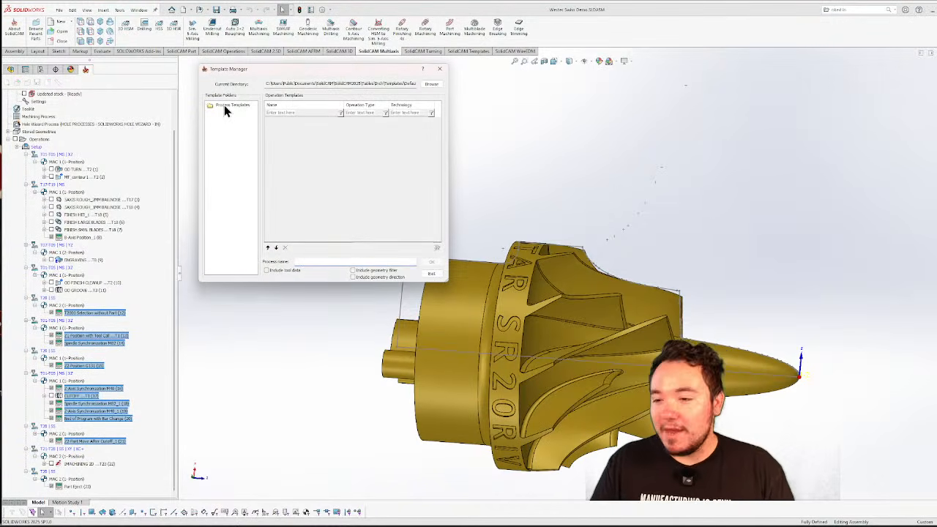
{"action": "left_click", "coordinate": [222, 102]}
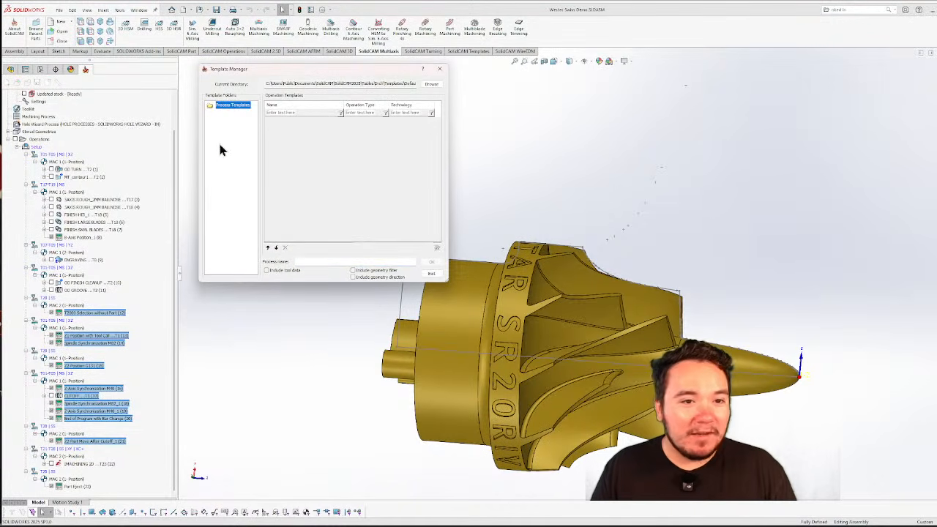
Save the process template as "Transfer Star SR20RIV Type B", including tool data, geometry filter and geometry direction
{"action": "left_click", "coordinate": [313, 262]}
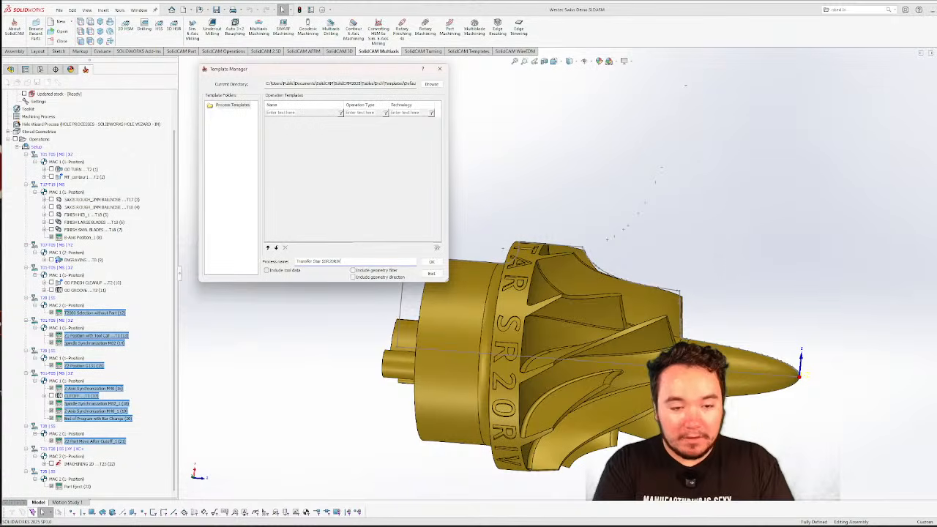
{"action": "type", "text": "1"}
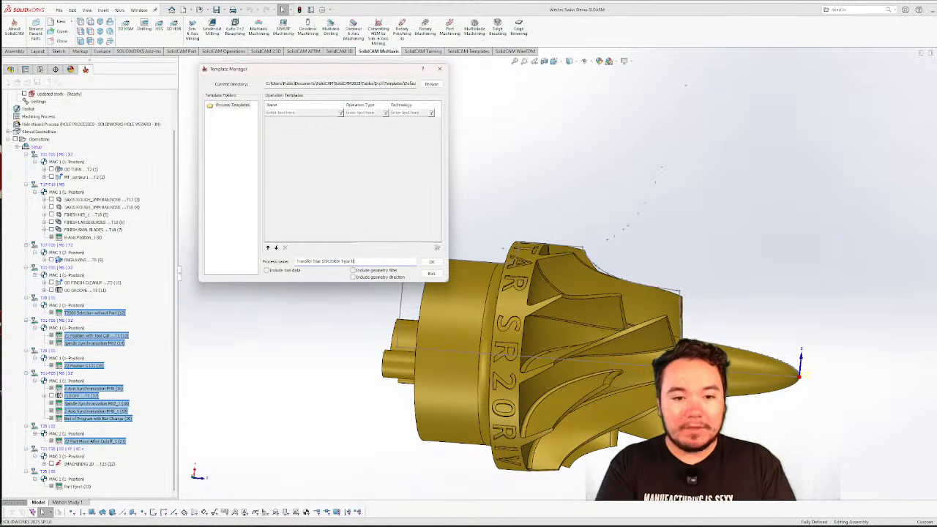
{"action": "left_click", "coordinate": [266, 270]}
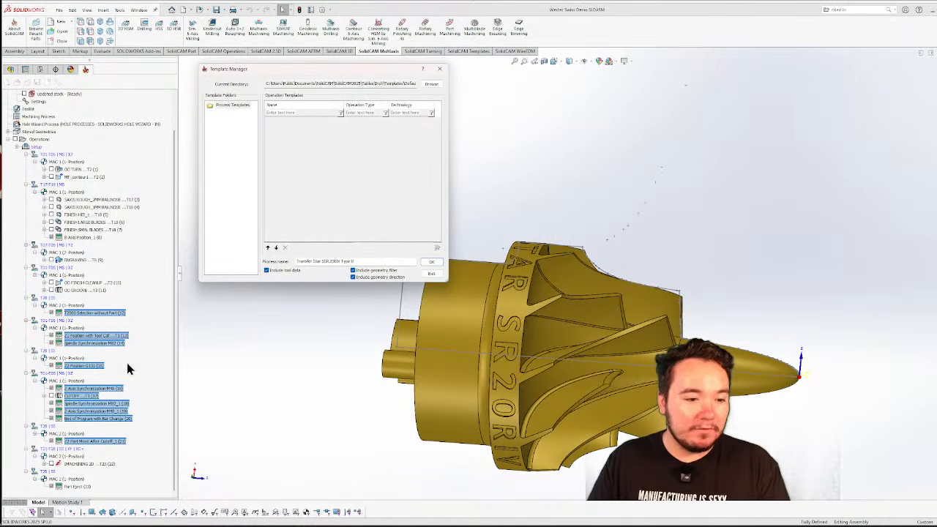
{"action": "left_click", "coordinate": [433, 262]}
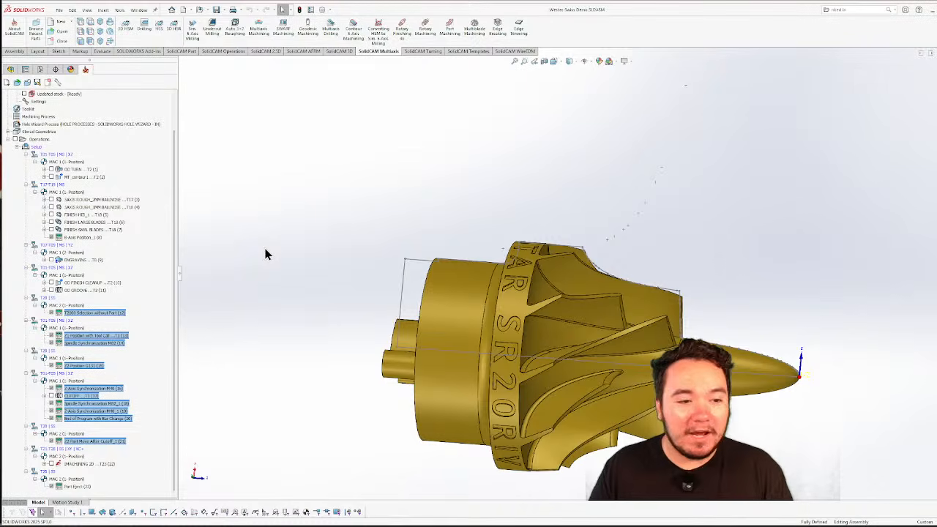
Review the parameters and available technologies of the T2000 Selection without Part operation, and close it
{"action": "double_click", "coordinate": [94, 315]}
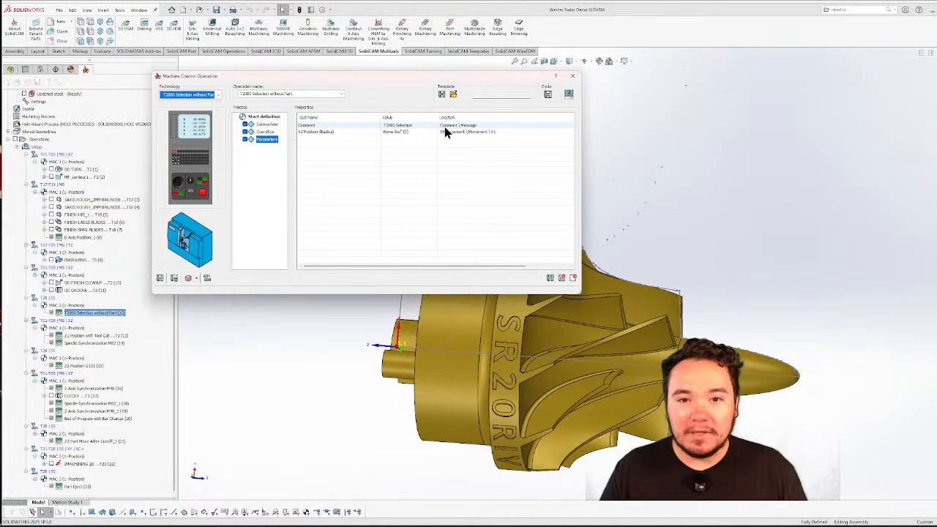
{"action": "left_click", "coordinate": [216, 95]}
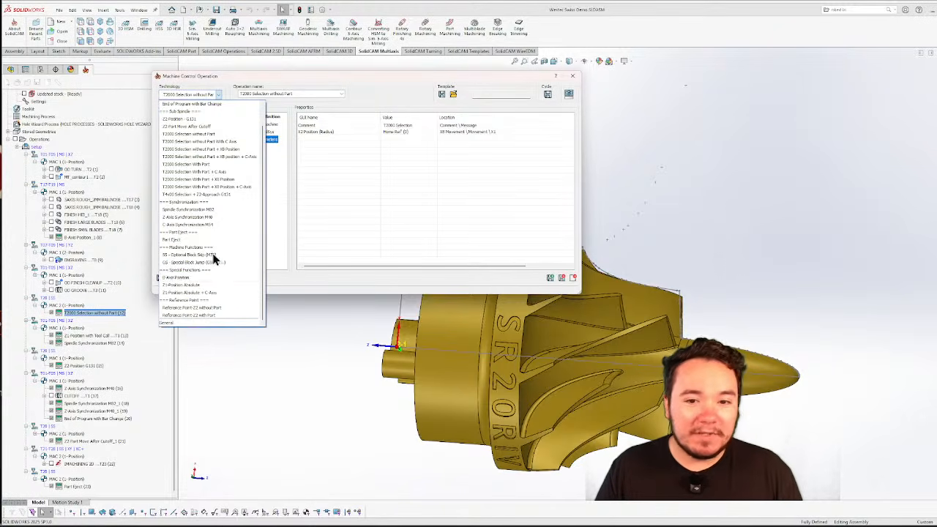
{"action": "left_click", "coordinate": [217, 278]}
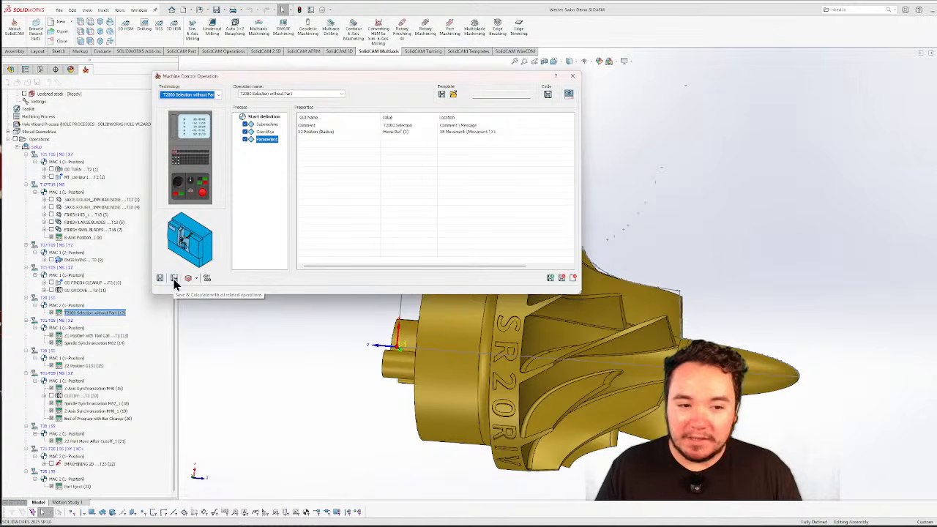
{"action": "left_click", "coordinate": [564, 279]}
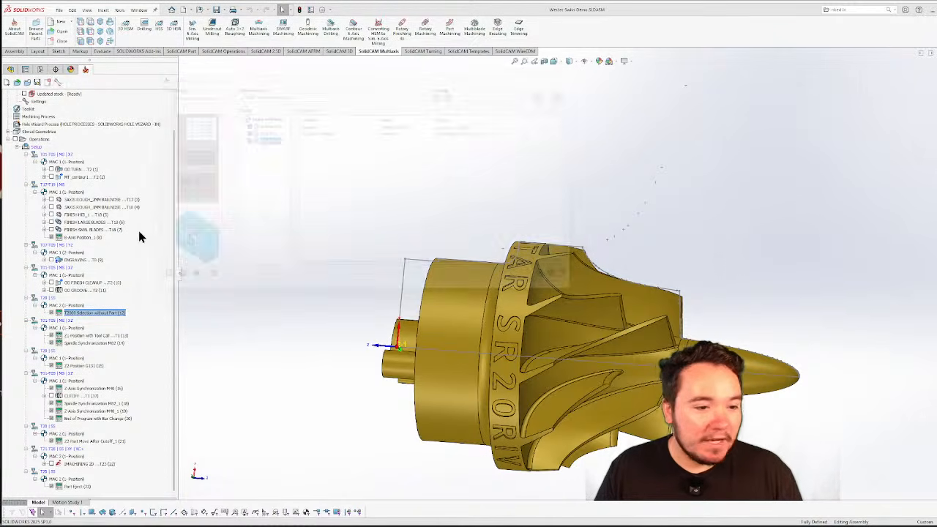
Open the Z1-Position with Tool Call operation and review its parameters and the available technologies
{"action": "left_click", "coordinate": [84, 335]}
{"action": "double_click", "coordinate": [85, 334]}
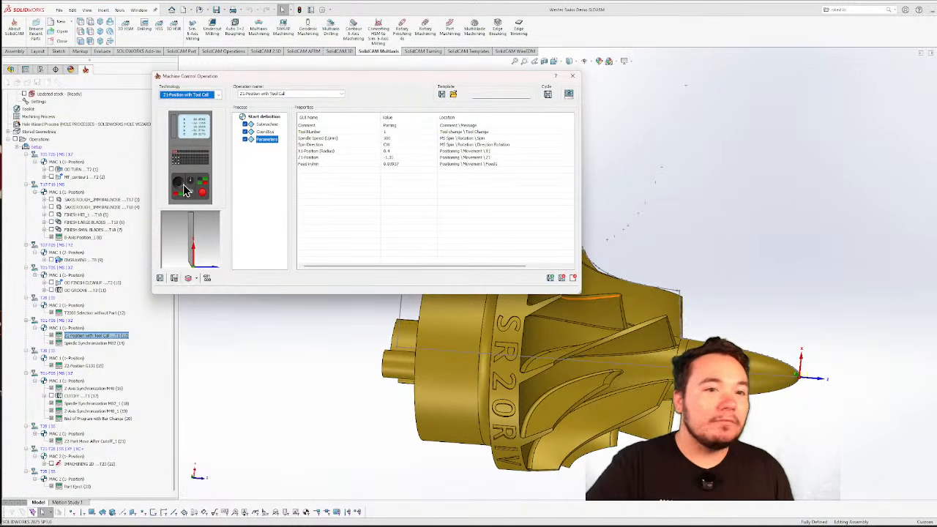
{"action": "left_click", "coordinate": [218, 95]}
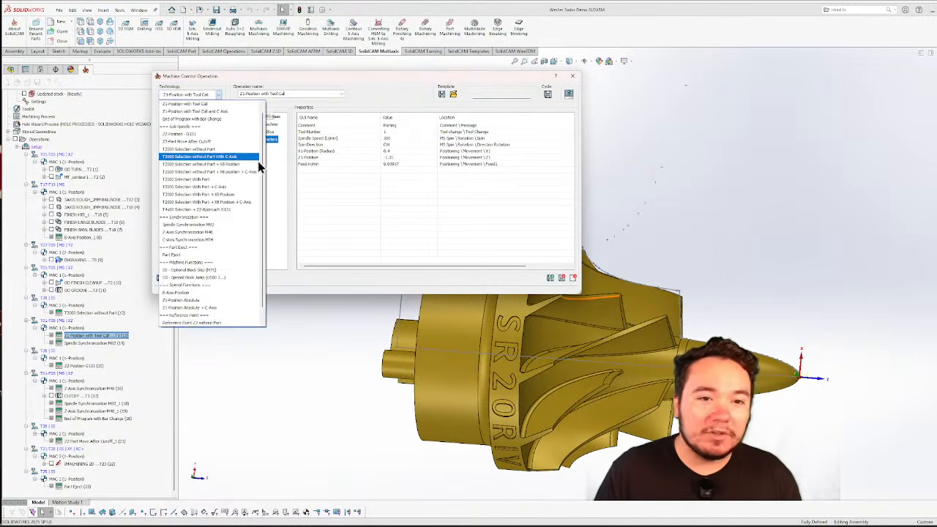
{"action": "left_click", "coordinate": [281, 189]}
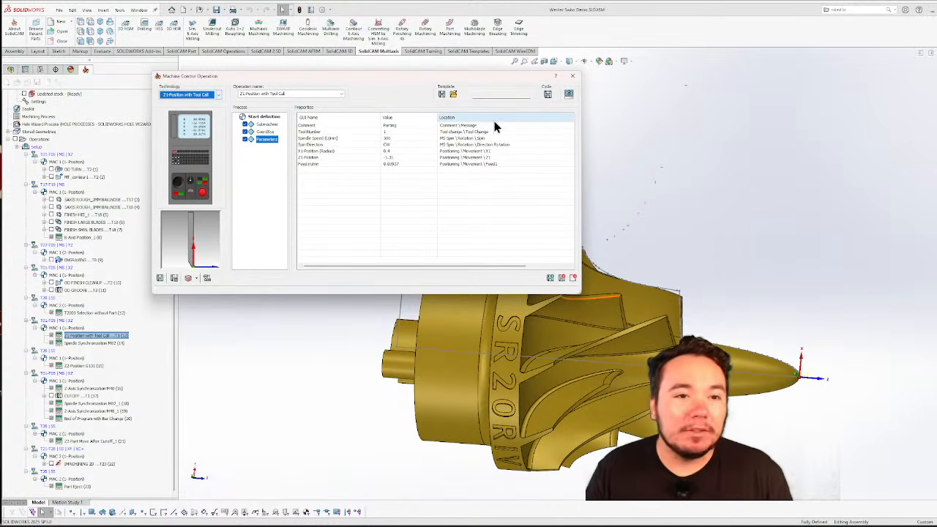
Open the machine preview for this operation and examine the gang tools close up beside the impeller
{"action": "left_click", "coordinate": [570, 94]}
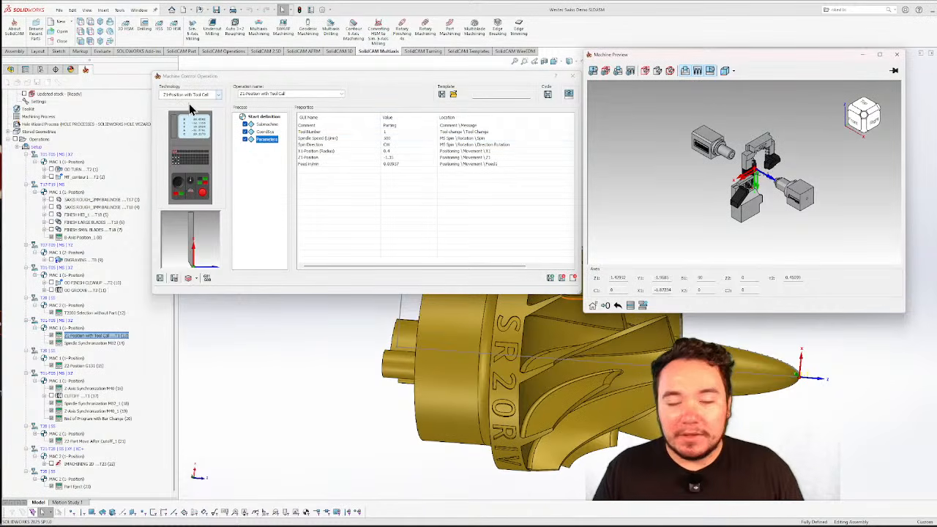
{"action": "scroll", "coordinate": [720, 167], "scroll_direction": "up", "scroll_amount": 8}
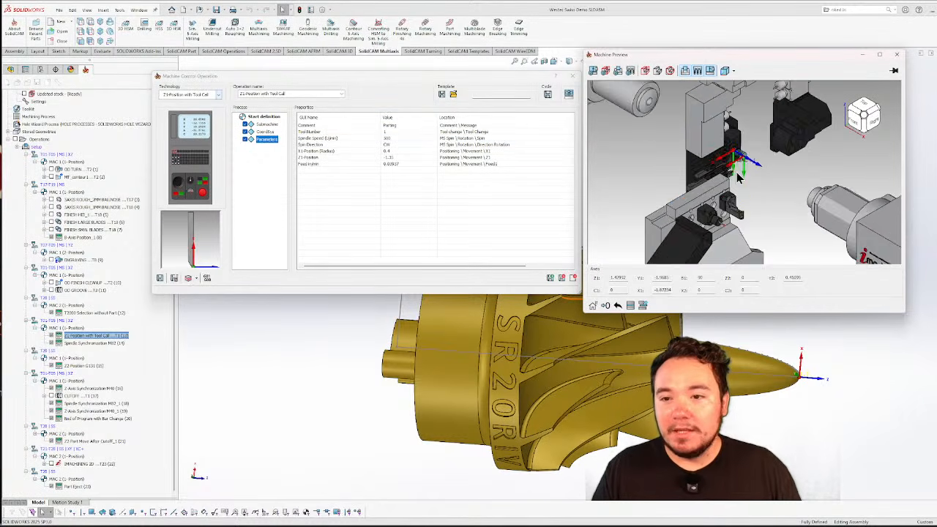
{"action": "scroll", "coordinate": [727, 187], "scroll_direction": "up", "scroll_amount": 2}
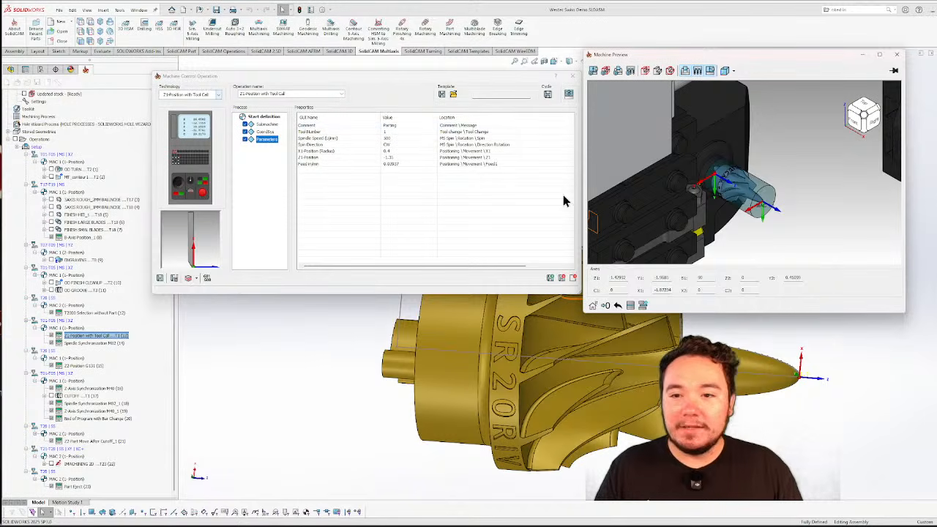
{"action": "middle_click_drag", "start_coordinate": [702, 238], "coordinate": [723, 208]}
{"action": "scroll", "coordinate": [740, 236], "scroll_direction": "up", "scroll_amount": 2}
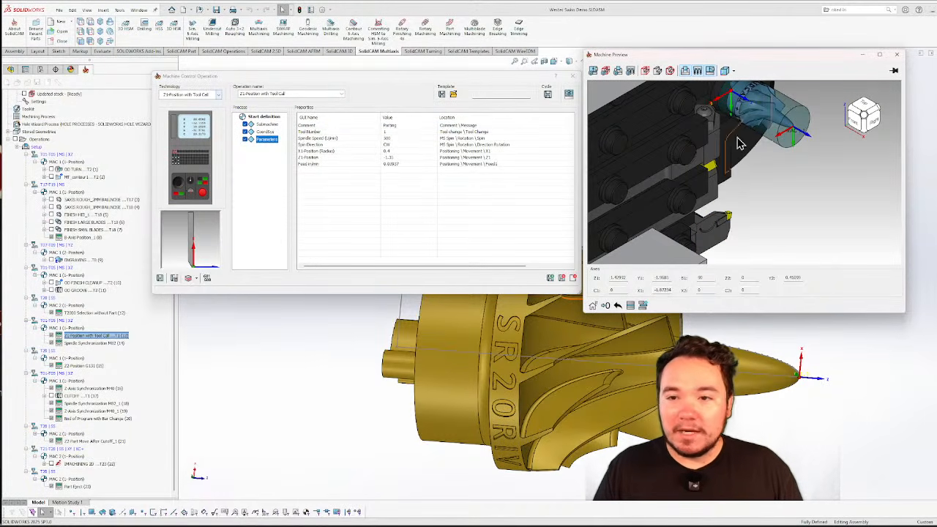
{"action": "scroll", "coordinate": [762, 139], "scroll_direction": "down", "scroll_amount": 1}
{"action": "scroll", "coordinate": [762, 139], "scroll_direction": "up", "scroll_amount": 1}
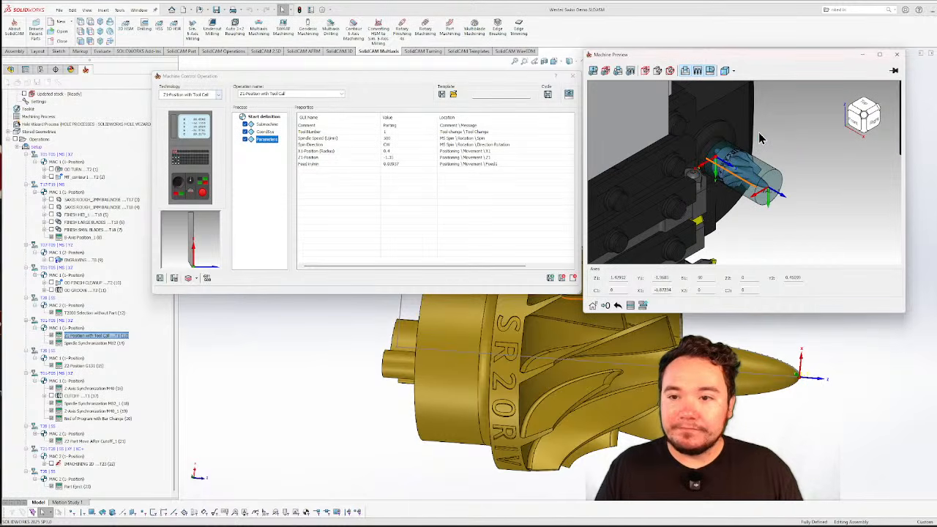
{"action": "middle_click_drag", "start_coordinate": [745, 224], "coordinate": [731, 253]}
{"action": "scroll", "coordinate": [731, 252], "scroll_direction": "down", "scroll_amount": 2}
{"action": "scroll", "coordinate": [723, 242], "scroll_direction": "up", "scroll_amount": 2}
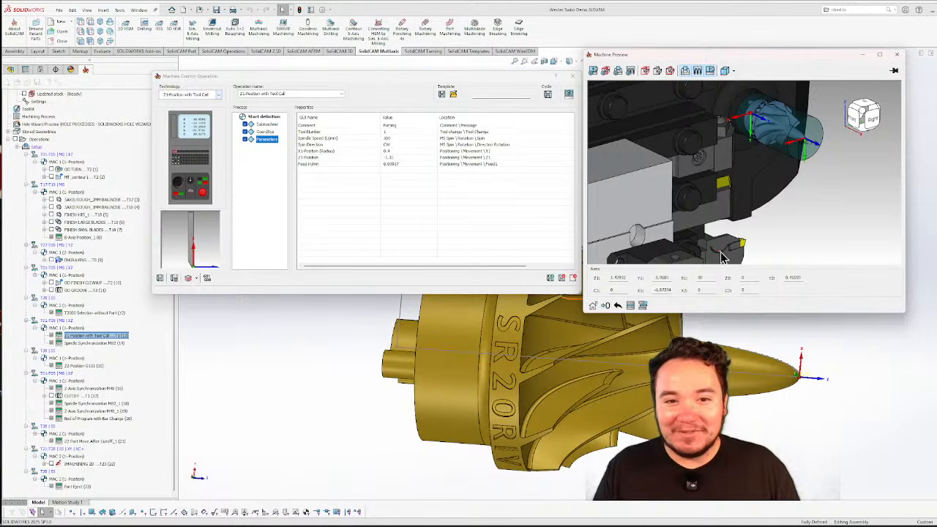
Check the Tool Number and Spindle Speed parameters, looking at the gang tools and spindle in the machine preview
{"action": "left_click", "coordinate": [405, 134]}
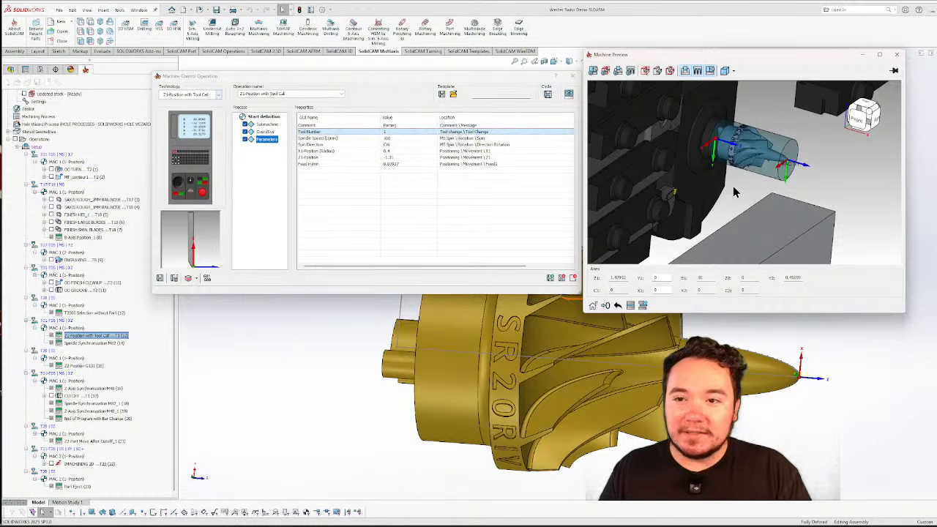
{"action": "scroll", "coordinate": [724, 192], "scroll_direction": "down", "scroll_amount": 6}
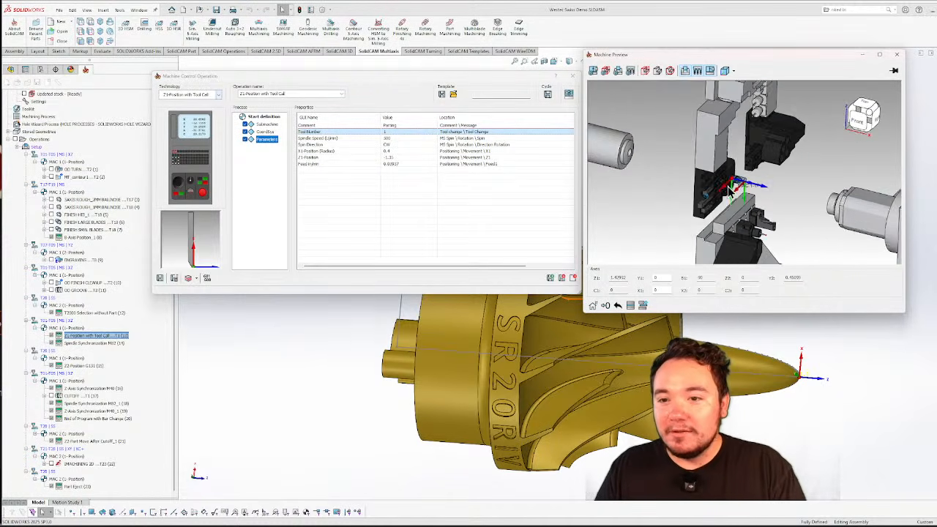
{"action": "scroll", "coordinate": [725, 192], "scroll_direction": "up", "scroll_amount": 6}
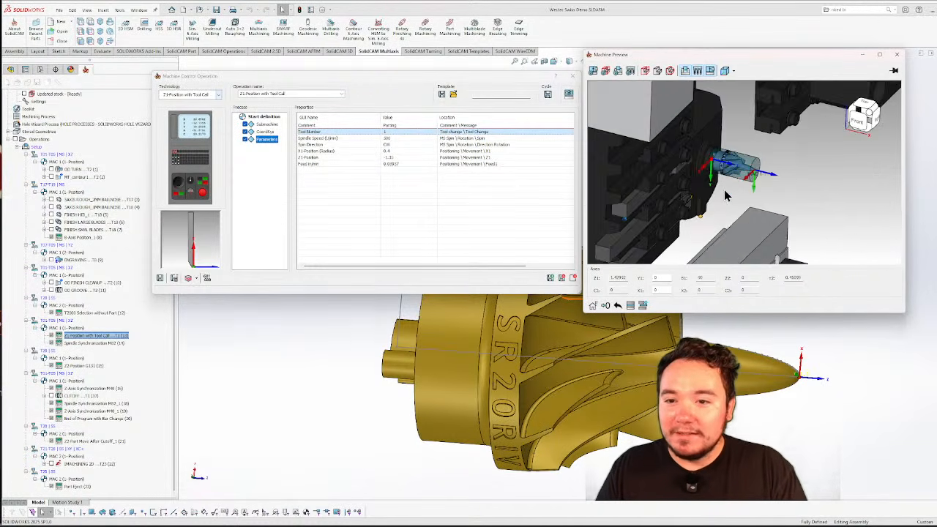
{"action": "middle_click_drag", "start_coordinate": [725, 191], "coordinate": [718, 208]}
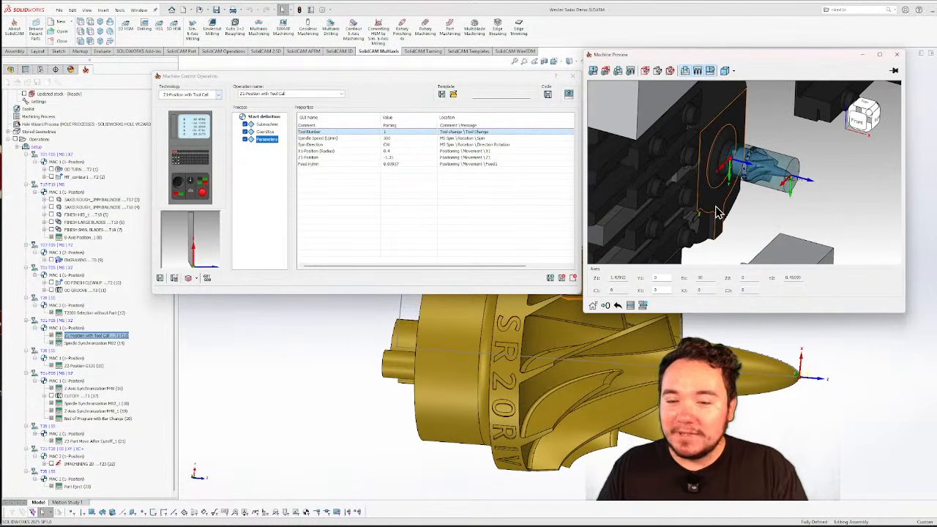
{"action": "left_click", "coordinate": [401, 140]}
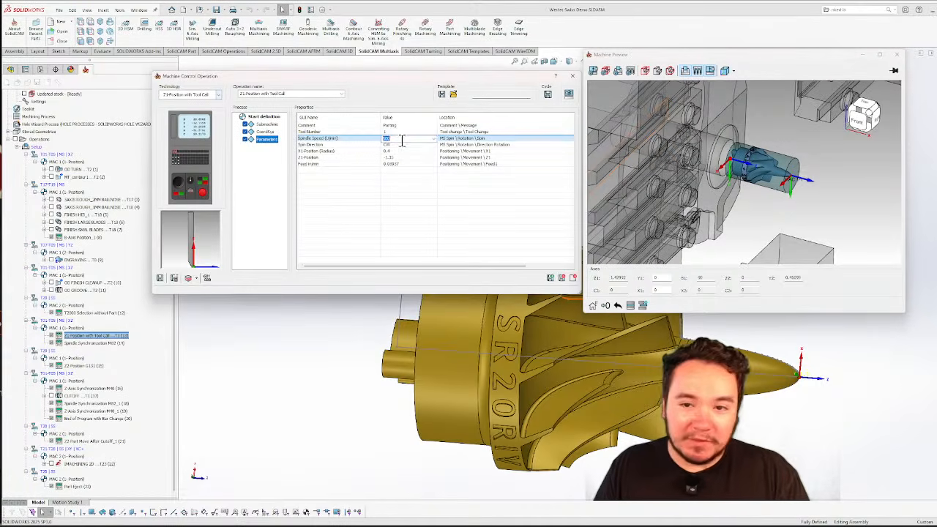
{"action": "left_click", "coordinate": [682, 205]}
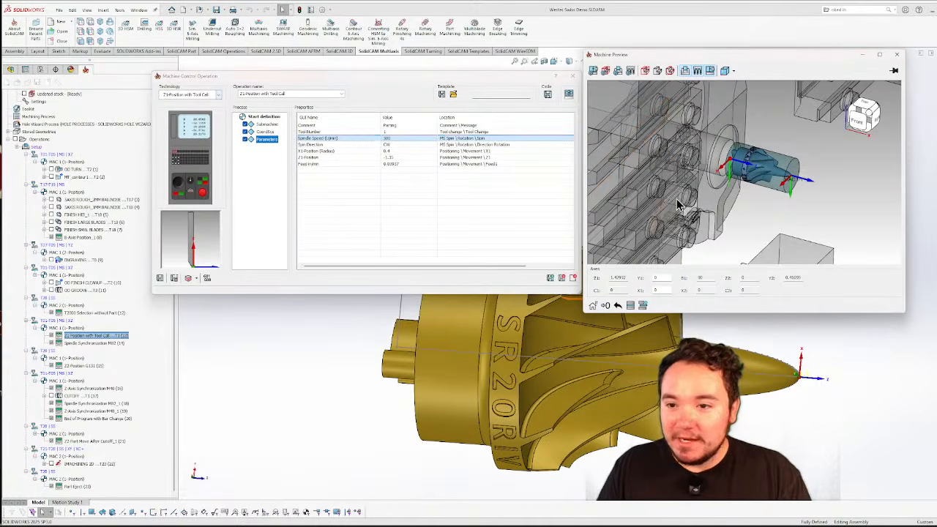
Check the X1-Position (Radius) parameter and examine the cutoff tool close up beside the impeller in the machine preview
{"action": "left_click", "coordinate": [408, 150]}
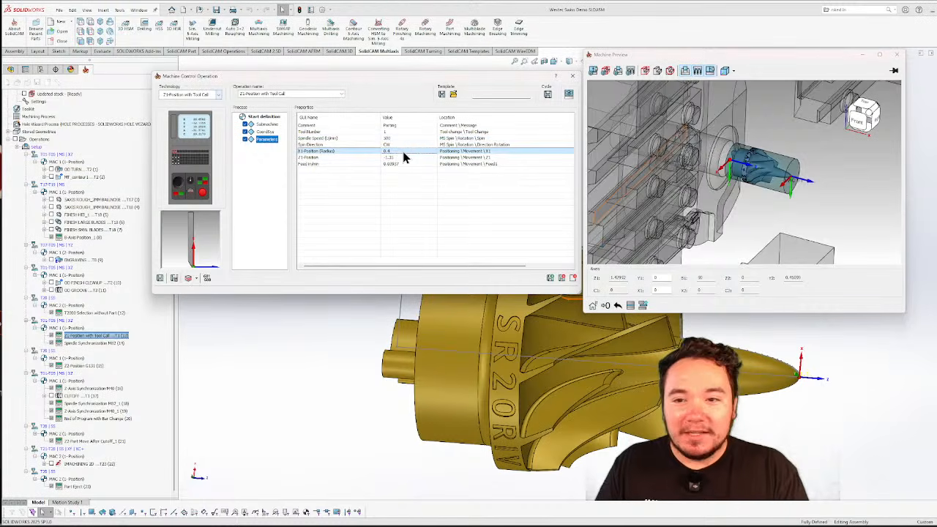
{"action": "middle_click_drag", "start_coordinate": [735, 225], "coordinate": [777, 223]}
{"action": "scroll", "coordinate": [782, 213], "scroll_direction": "up", "scroll_amount": 1}
{"action": "scroll", "coordinate": [782, 214], "scroll_direction": "up", "scroll_amount": 5}
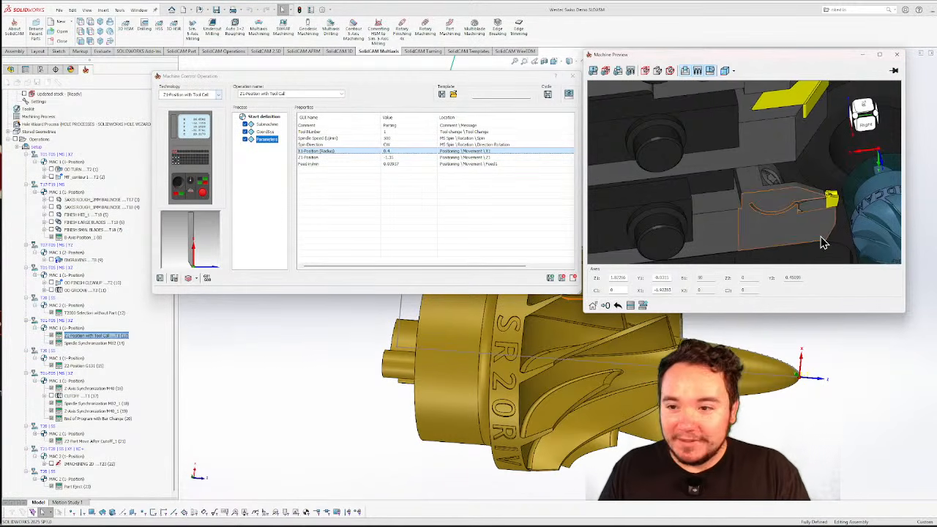
{"action": "scroll", "coordinate": [822, 242], "scroll_direction": "down", "scroll_amount": 5}
{"action": "middle_click_drag", "start_coordinate": [822, 242], "coordinate": [800, 229]}
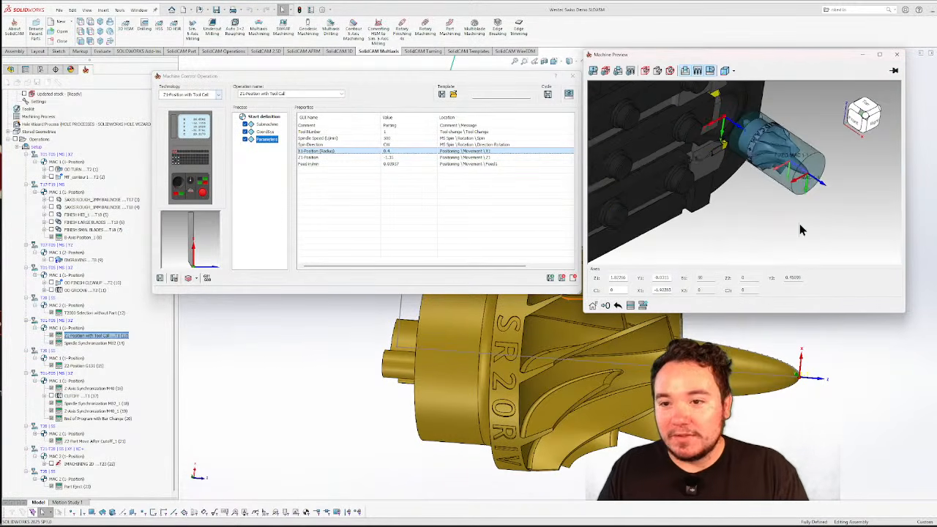
Check the Z1-Position and feed parameters of the Z1-Position with Tool Call operation, and close it
{"action": "left_click", "coordinate": [405, 158]}
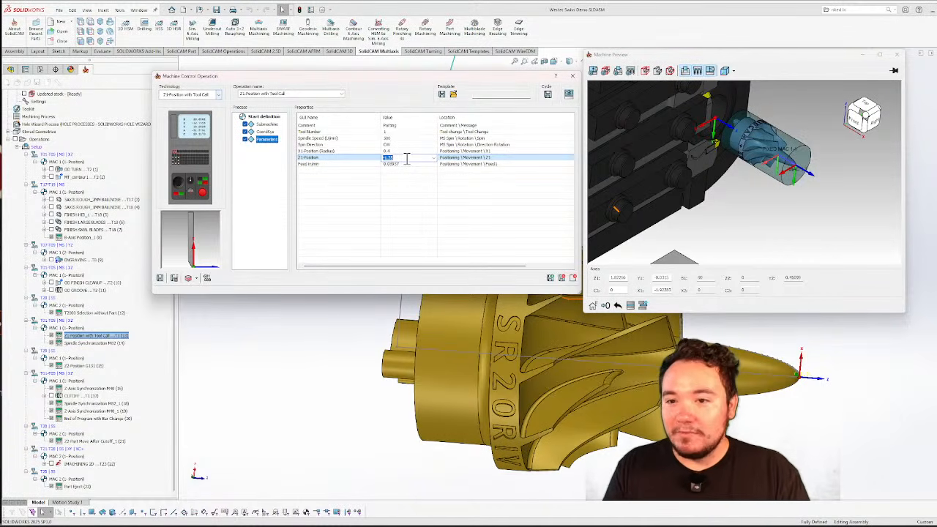
{"action": "left_click", "coordinate": [406, 165]}
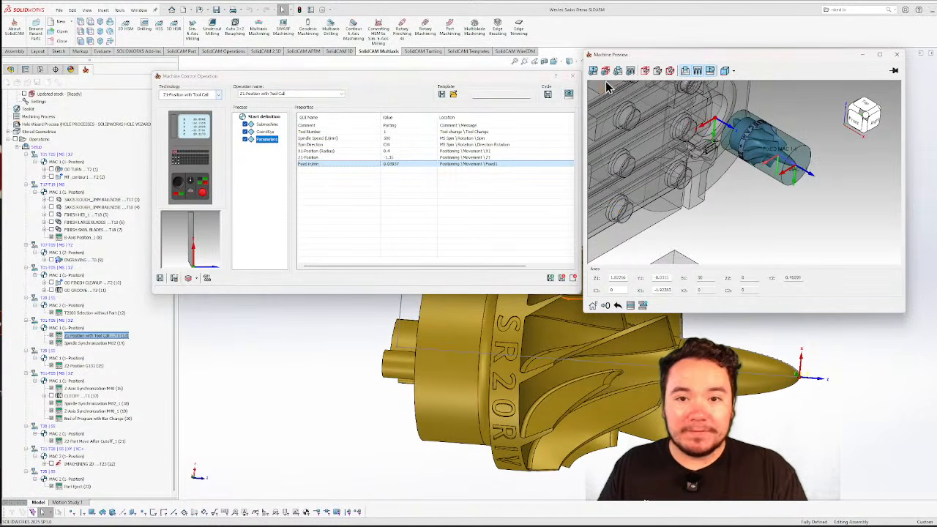
{"action": "left_click", "coordinate": [529, 244]}
{"action": "left_click", "coordinate": [572, 279]}
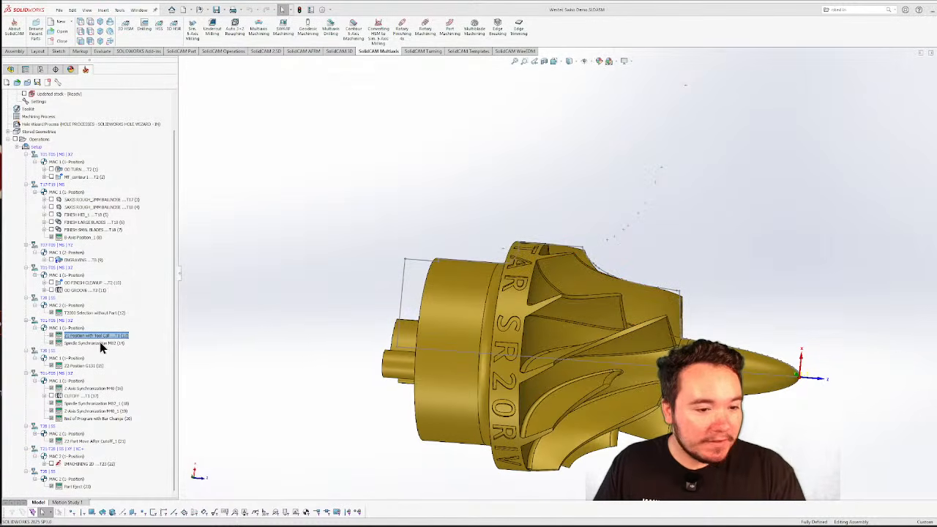
Review the Spindle Synchronization M82 operation and its available technologies, and recheck the Z1-Position with Tool Call parameters, closing both operations
{"action": "left_click", "coordinate": [86, 343]}
{"action": "double_click", "coordinate": [86, 343]}
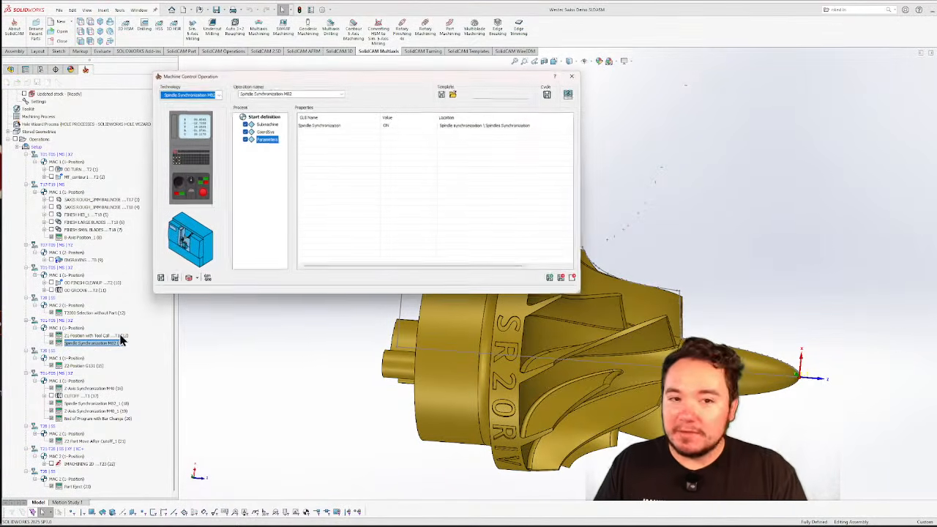
{"action": "left_click", "coordinate": [215, 95]}
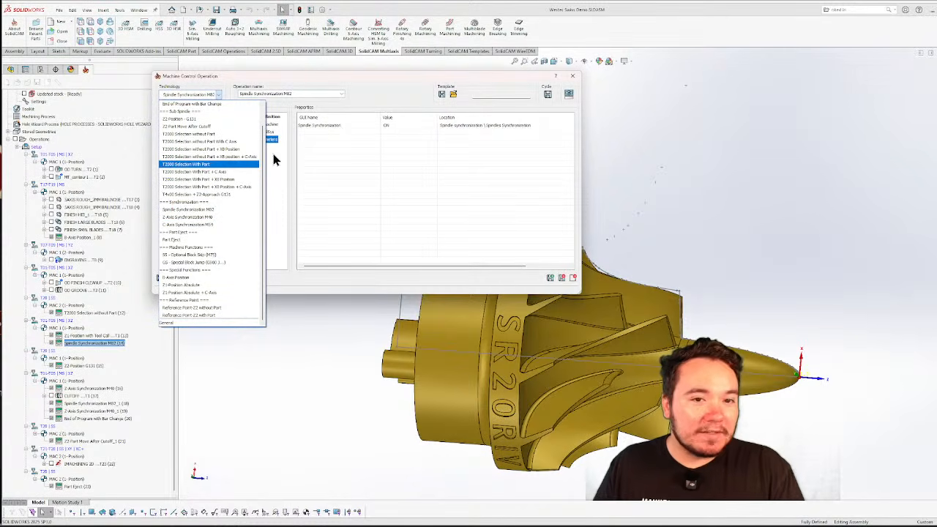
{"action": "left_click", "coordinate": [369, 76]}
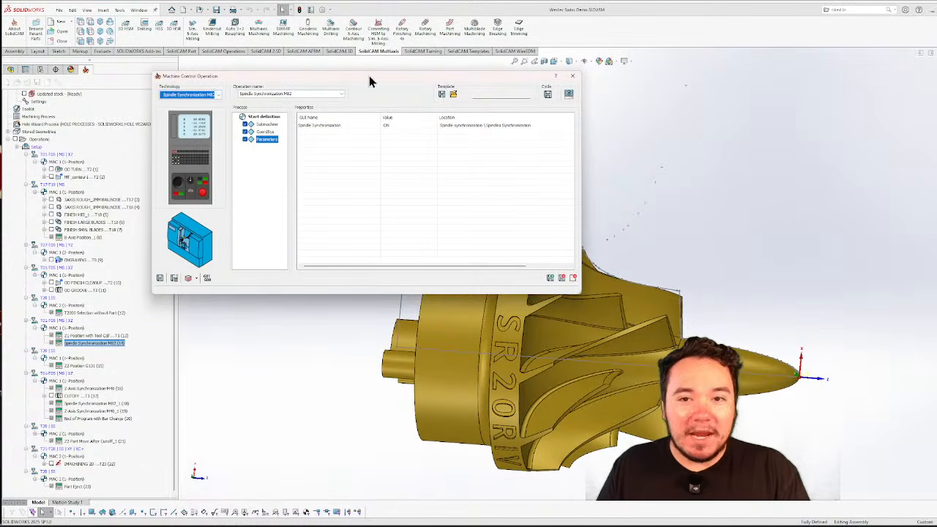
{"action": "left_click", "coordinate": [572, 77]}
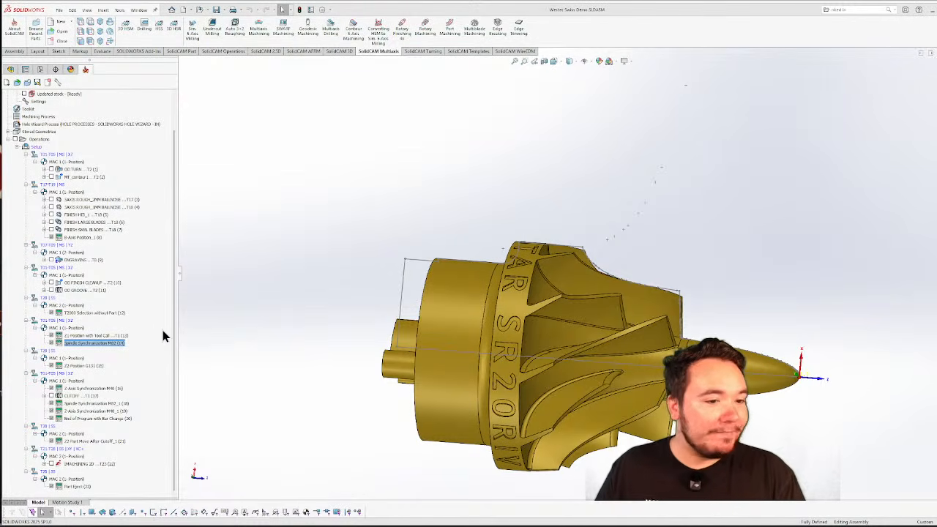
{"action": "double_click", "coordinate": [106, 336]}
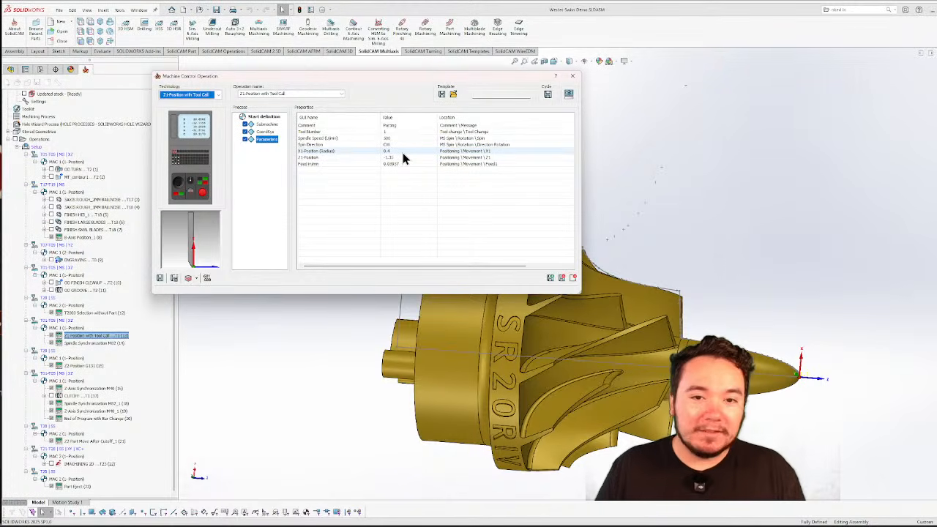
{"action": "left_click", "coordinate": [575, 76]}
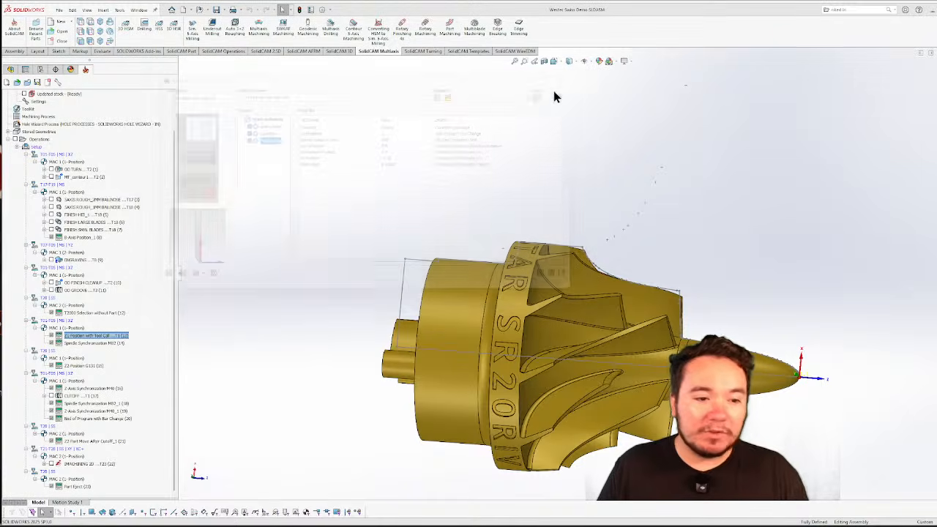
Open the Z2-Position G131 operation and view the impeller close up in its machine preview
{"action": "left_click", "coordinate": [82, 366]}
{"action": "double_click", "coordinate": [82, 368]}
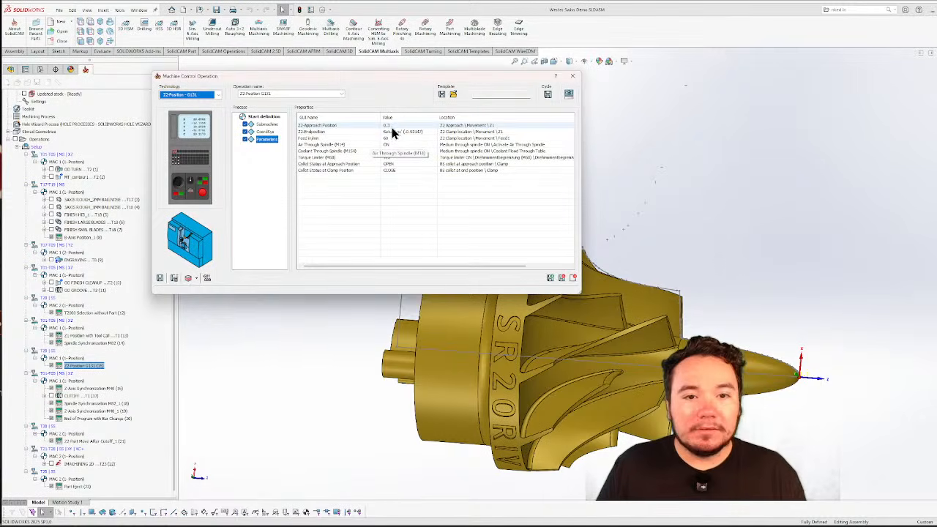
{"action": "left_click", "coordinate": [570, 95]}
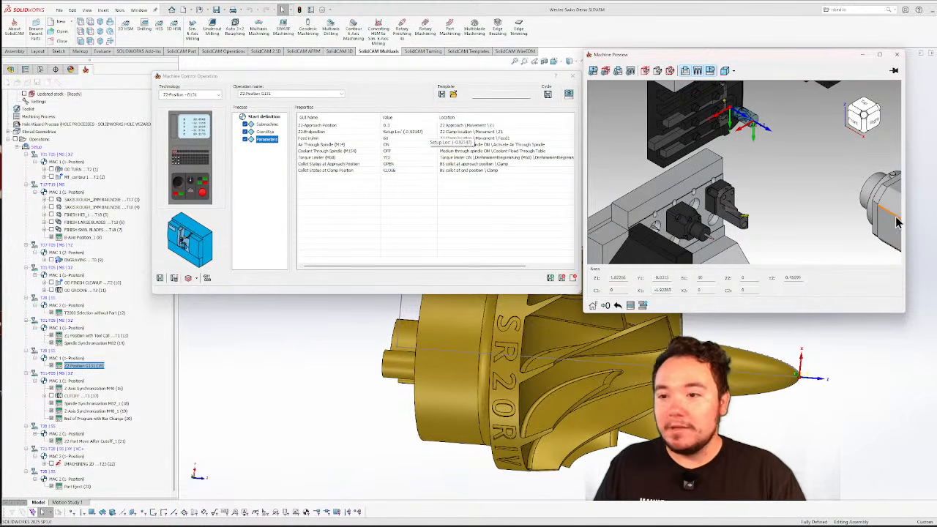
{"action": "middle_click_drag", "start_coordinate": [766, 176], "coordinate": [794, 183]}
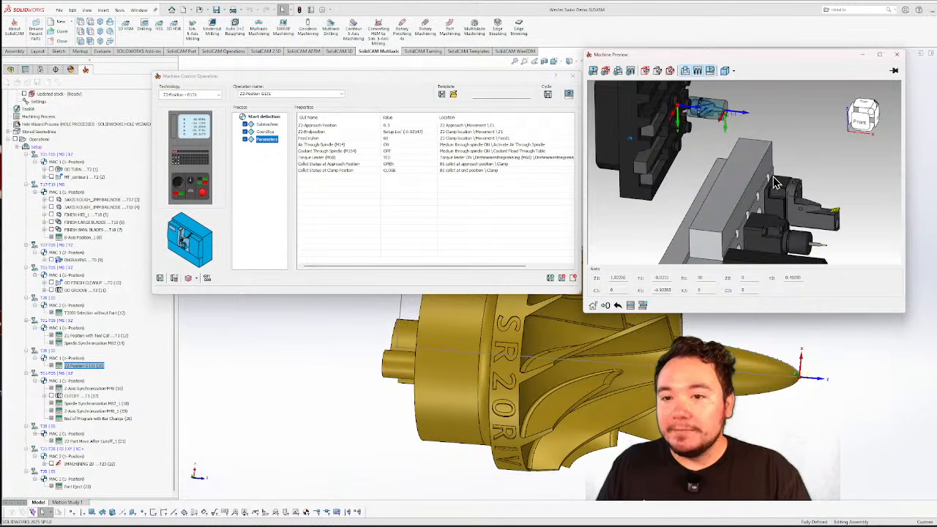
{"action": "scroll", "coordinate": [773, 180], "scroll_direction": "up", "scroll_amount": 4}
{"action": "scroll", "coordinate": [771, 177], "scroll_direction": "up", "scroll_amount": 1}
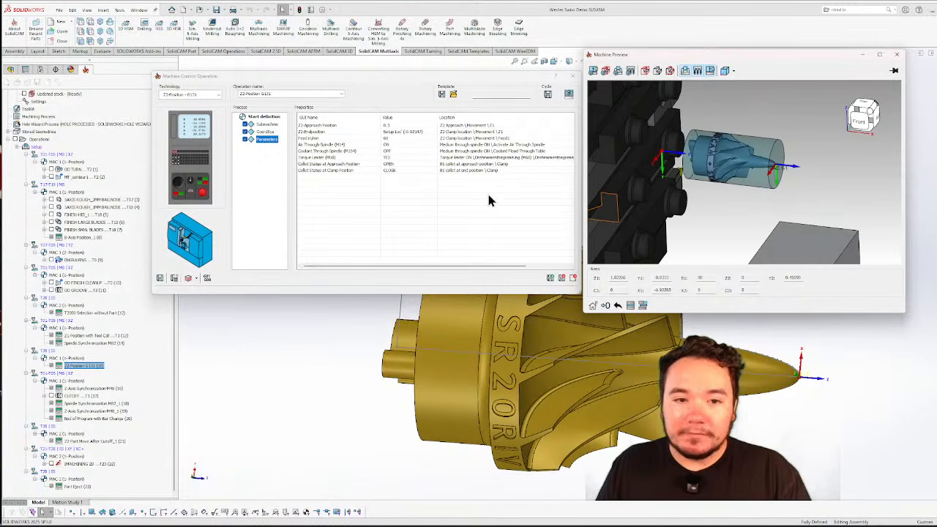
Inspect the sub-spindle at the Z2-Endposition in the machine preview and review the location options available for that parameter
{"action": "left_click", "coordinate": [428, 132]}
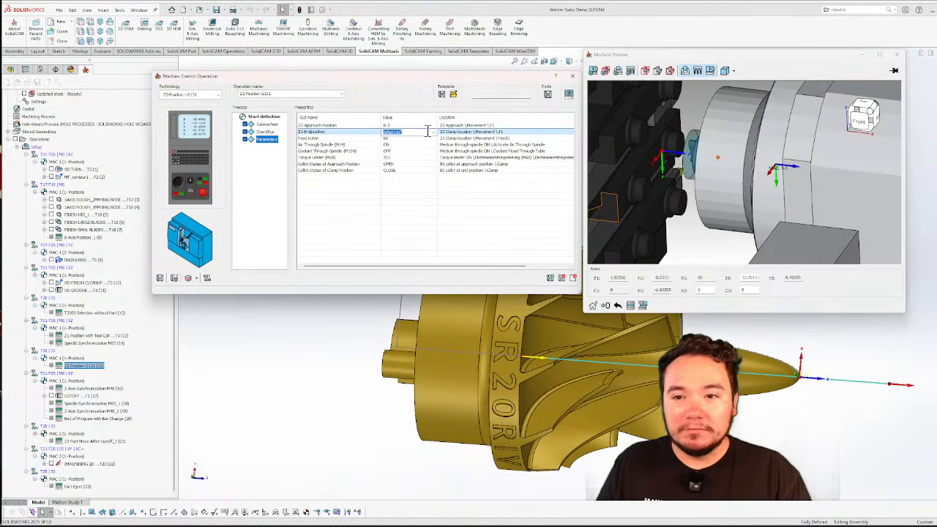
{"action": "left_click", "coordinate": [703, 254]}
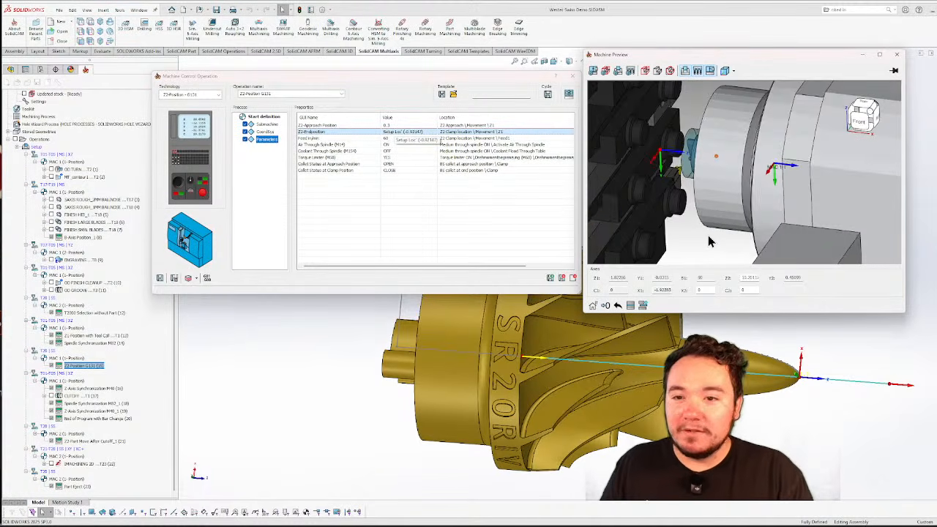
{"action": "middle_click_drag", "start_coordinate": [708, 234], "coordinate": [720, 206]}
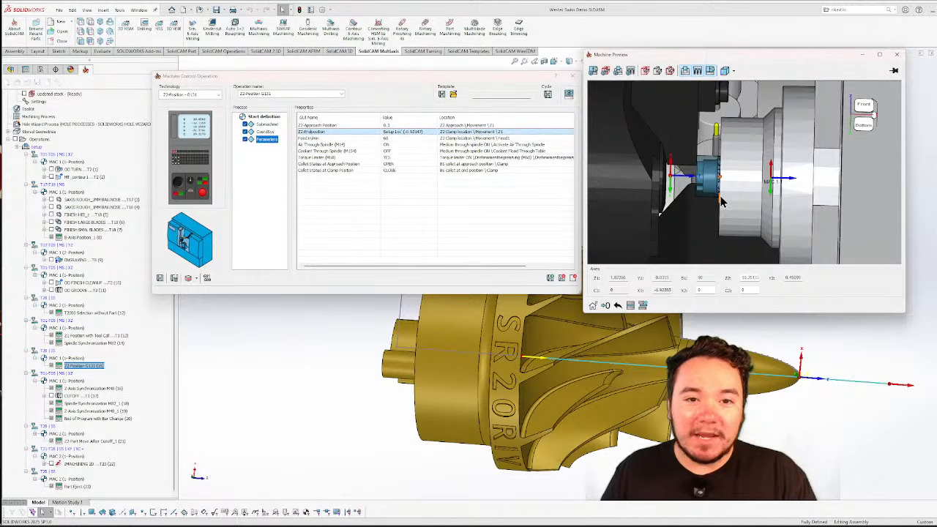
{"action": "left_click", "coordinate": [431, 131]}
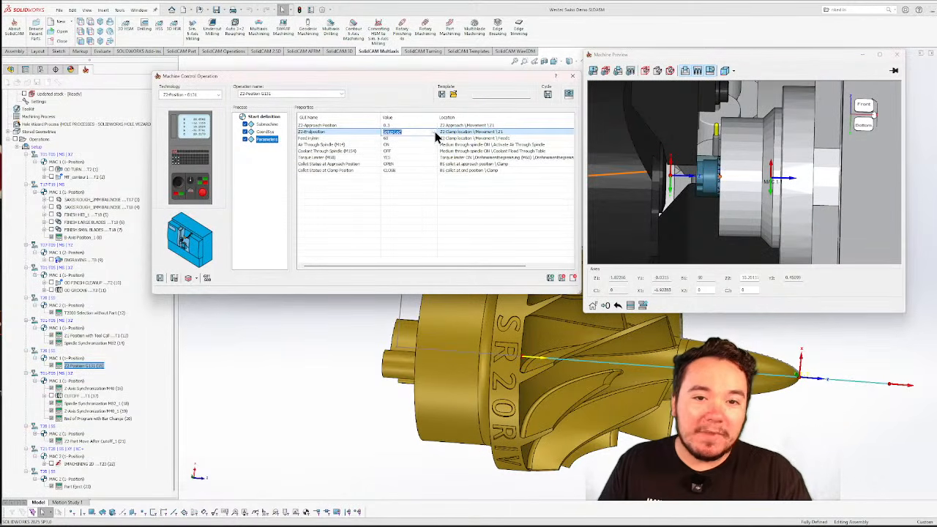
{"action": "left_click", "coordinate": [435, 135]}
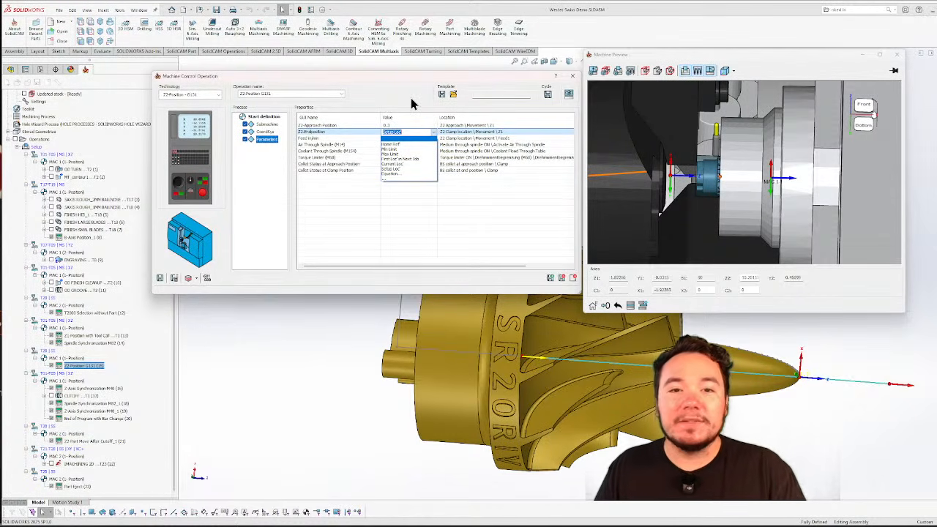
{"action": "key", "text": "Return"}
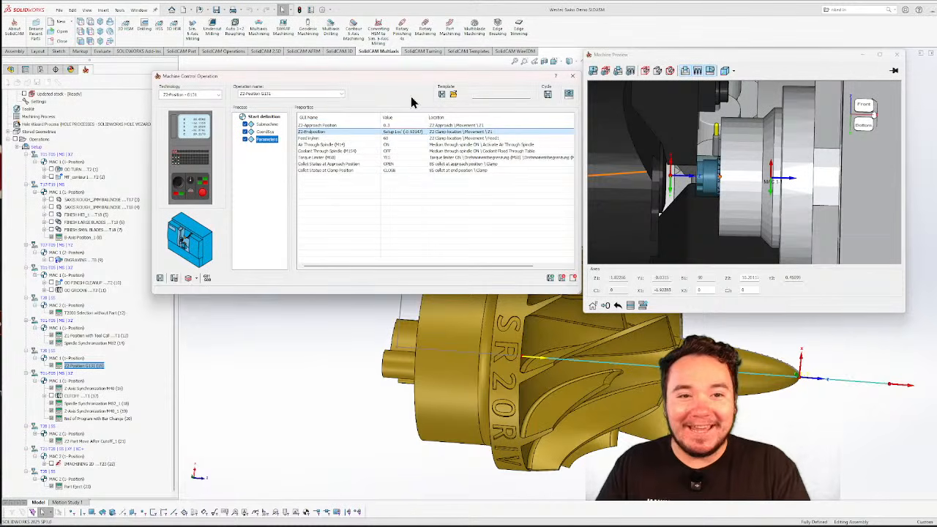
Compare the sub-spindle's Z2-Approach Position and Z2-Endposition in the machine preview, and close the operation
{"action": "left_click", "coordinate": [401, 126]}
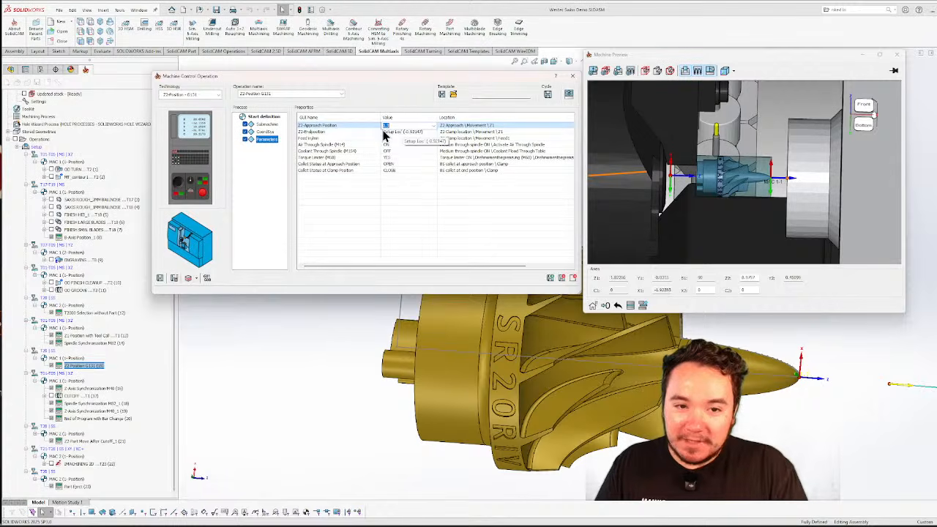
{"action": "left_click", "coordinate": [353, 131]}
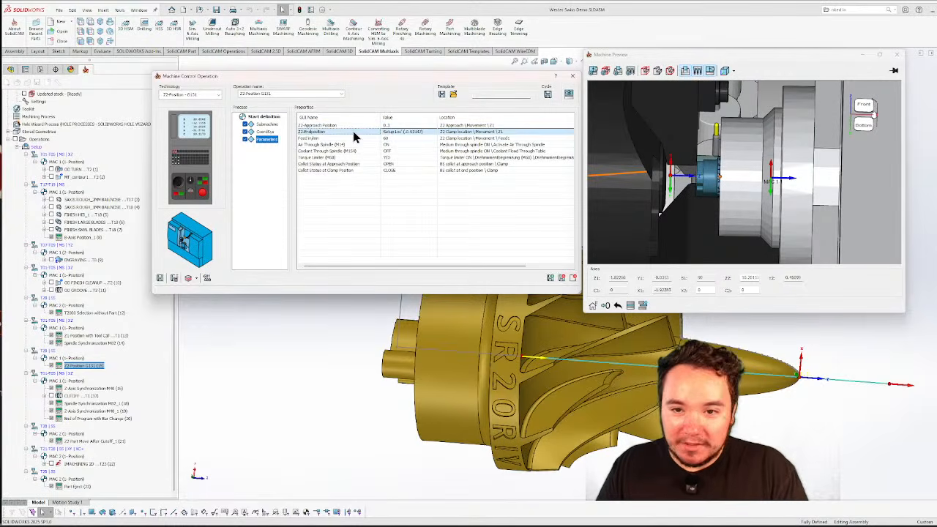
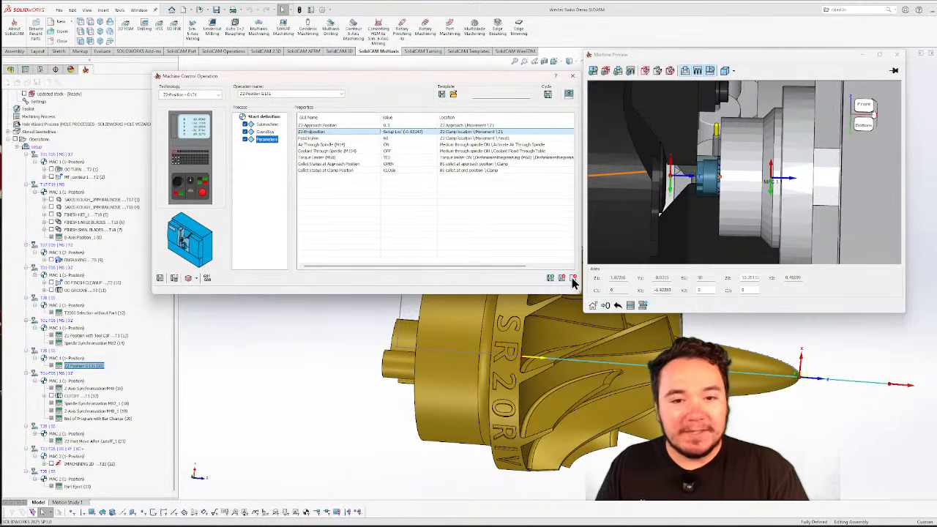
{"action": "left_click", "coordinate": [575, 280]}
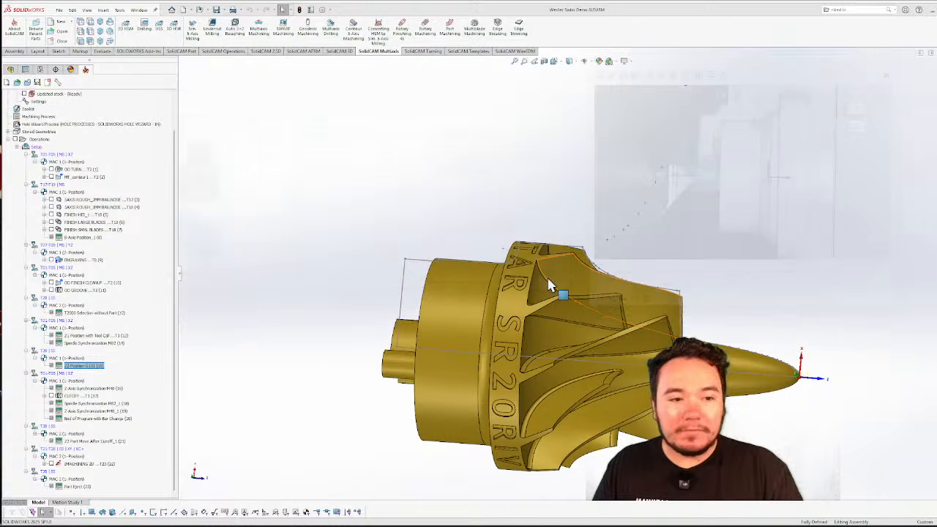
Open the Z-Axis Synchronization M40 operation, review its parameter and the available technologies, and close it
{"action": "left_click", "coordinate": [80, 389]}
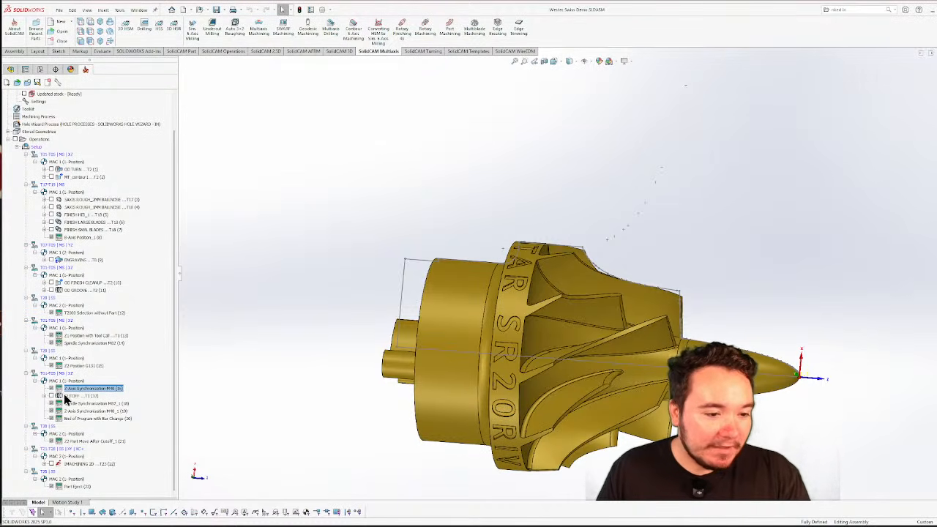
{"action": "double_click", "coordinate": [73, 389]}
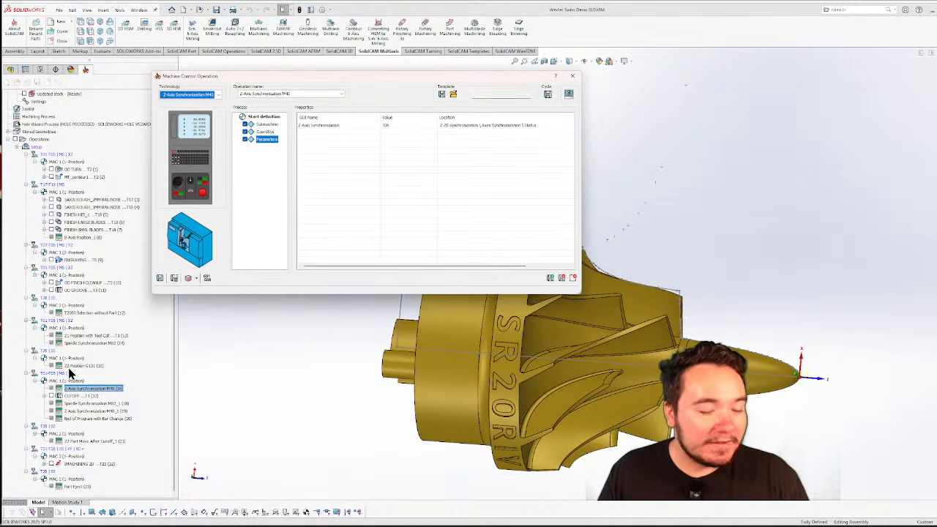
{"action": "left_click", "coordinate": [218, 95]}
{"action": "left_click", "coordinate": [277, 78]}
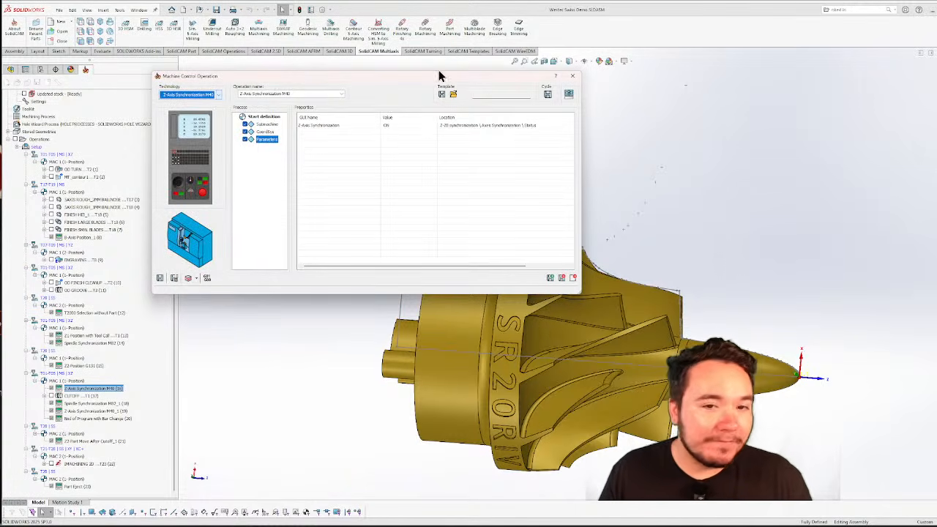
{"action": "left_click", "coordinate": [571, 81]}
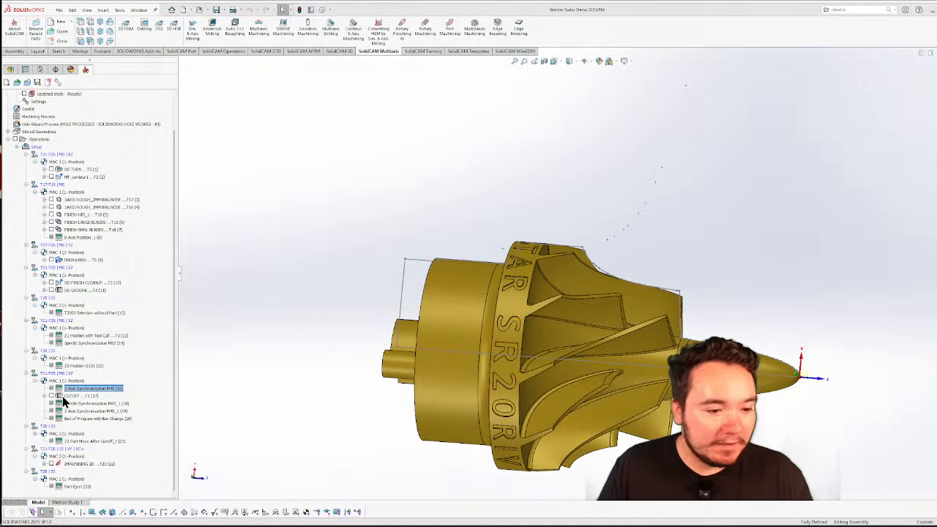
Open the CUTOFF operation and view its geometry on the model
{"action": "left_click", "coordinate": [63, 397]}
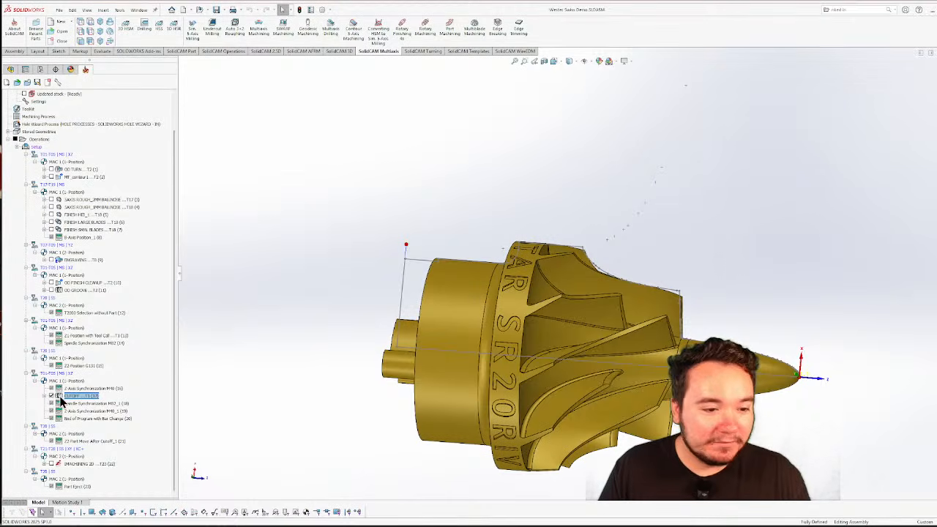
{"action": "double_click", "coordinate": [59, 395]}
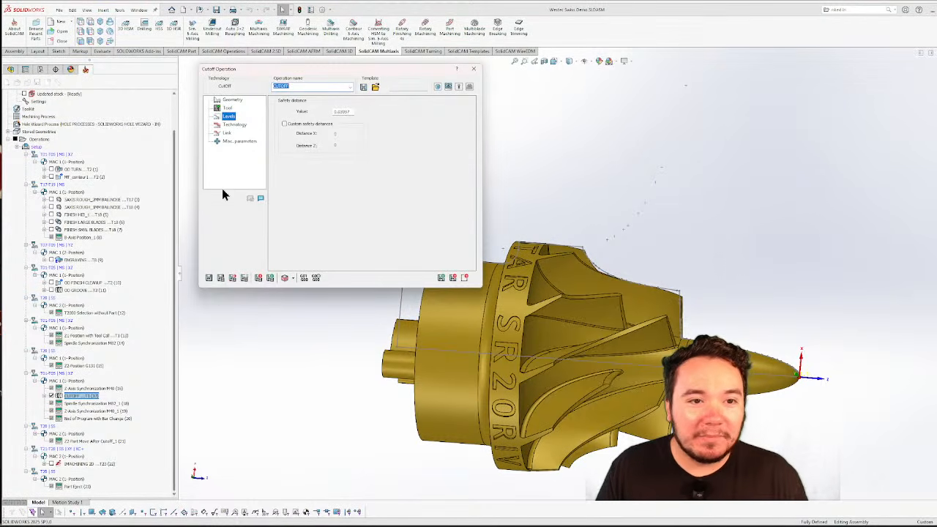
{"action": "left_click", "coordinate": [231, 100]}
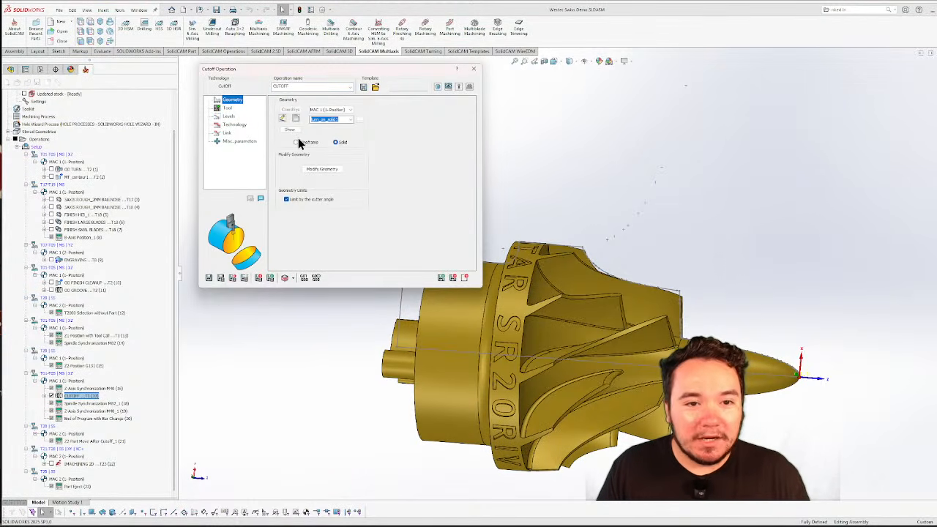
{"action": "left_click", "coordinate": [290, 130]}
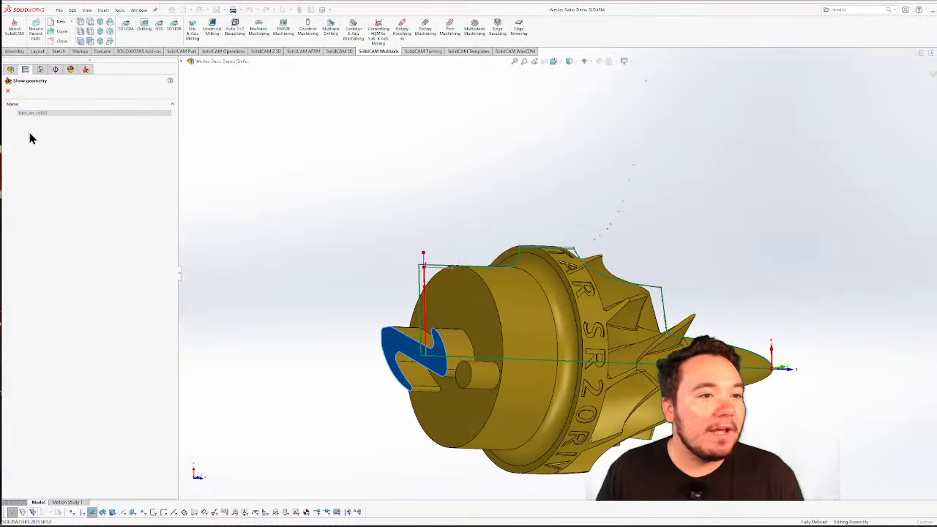
{"action": "left_click", "coordinate": [8, 91]}
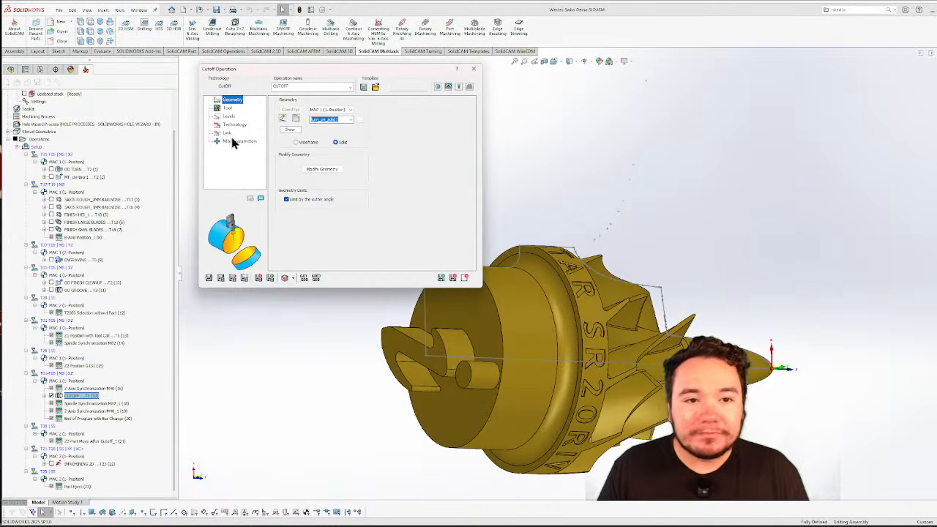
Review the CUTOFF operation's tool, levels, technology and link settings, and close the operation
{"action": "left_click", "coordinate": [227, 108]}
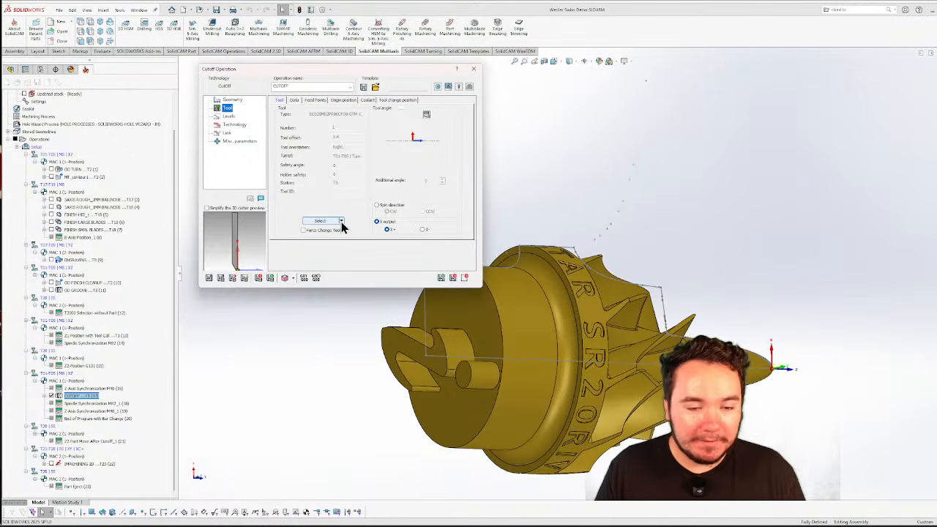
{"action": "left_click", "coordinate": [229, 116]}
{"action": "left_click", "coordinate": [232, 125]}
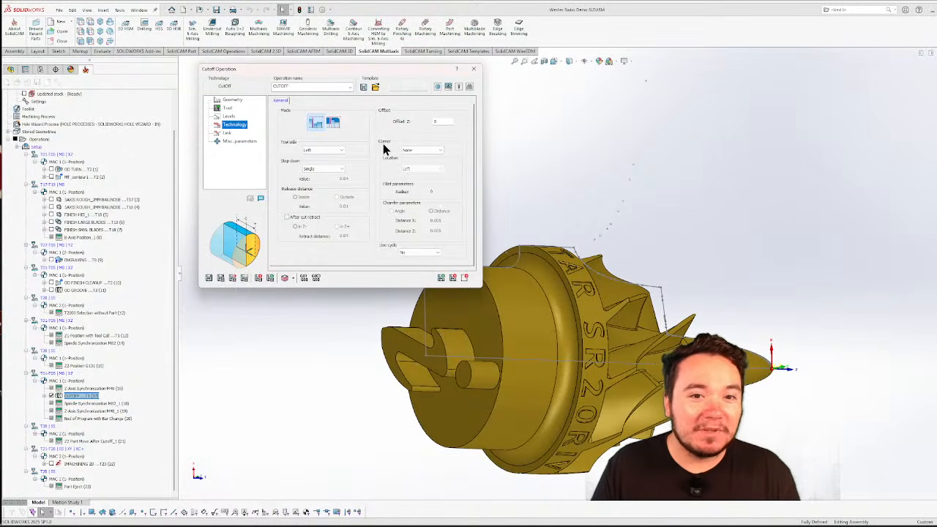
{"action": "left_click", "coordinate": [227, 134]}
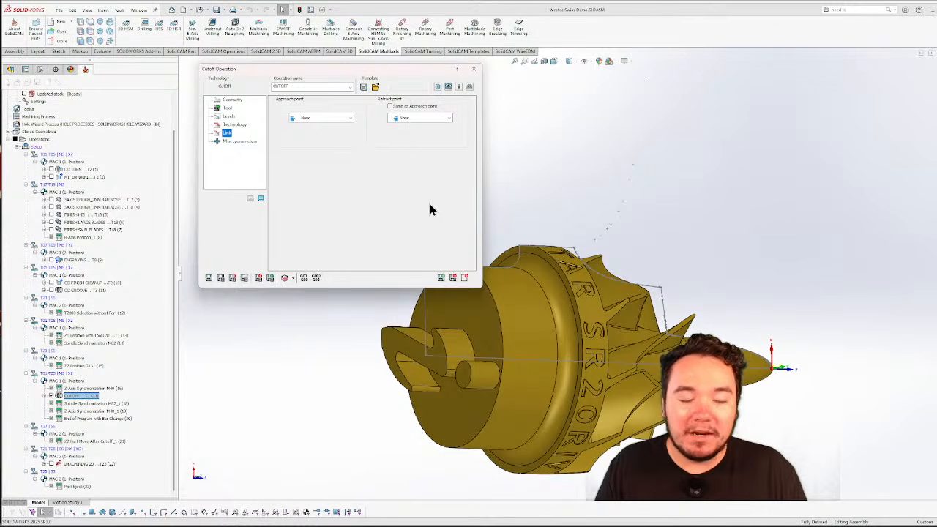
{"action": "left_click", "coordinate": [453, 279]}
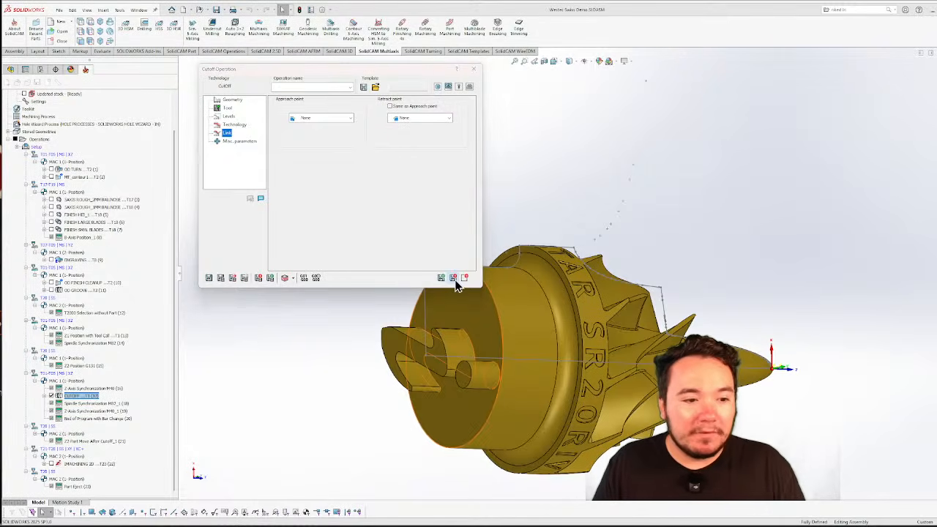
Open the Spindle Synchronization and Z-Axis Synchronization M40_1 operations following the cutoff, review each one's parameter, and close them
{"action": "double_click", "coordinate": [86, 406]}
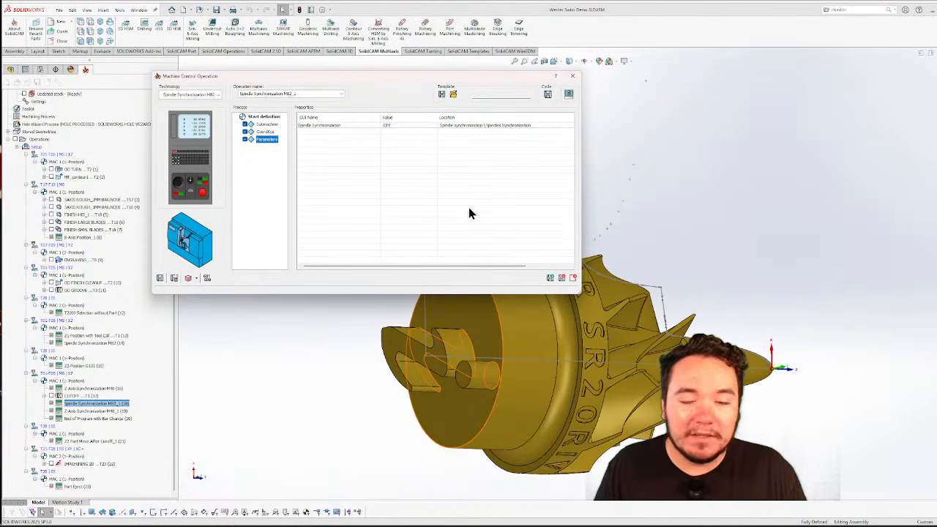
{"action": "left_click", "coordinate": [562, 279]}
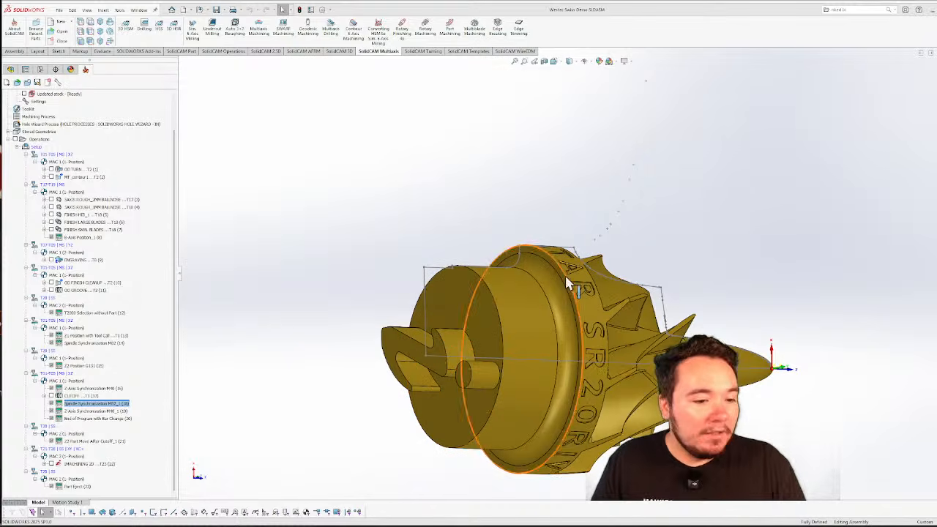
{"action": "double_click", "coordinate": [69, 411]}
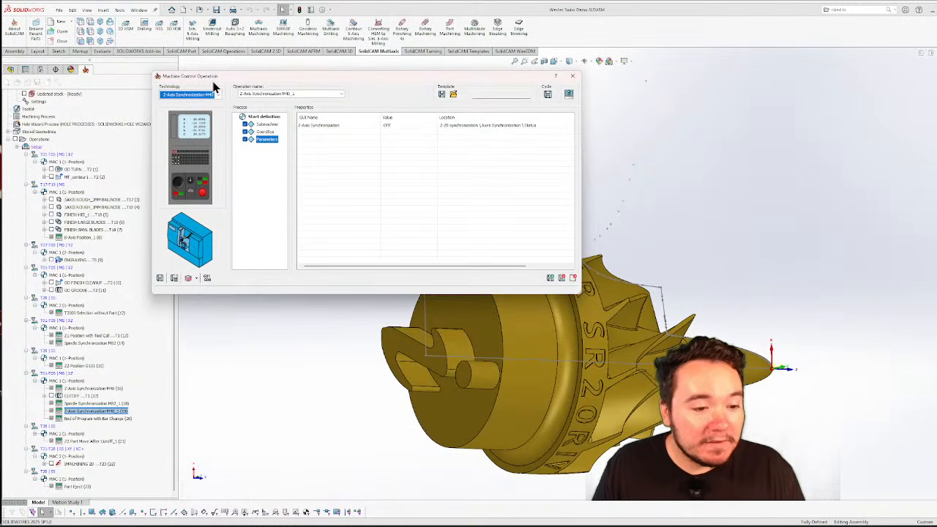
{"action": "left_click", "coordinate": [575, 277]}
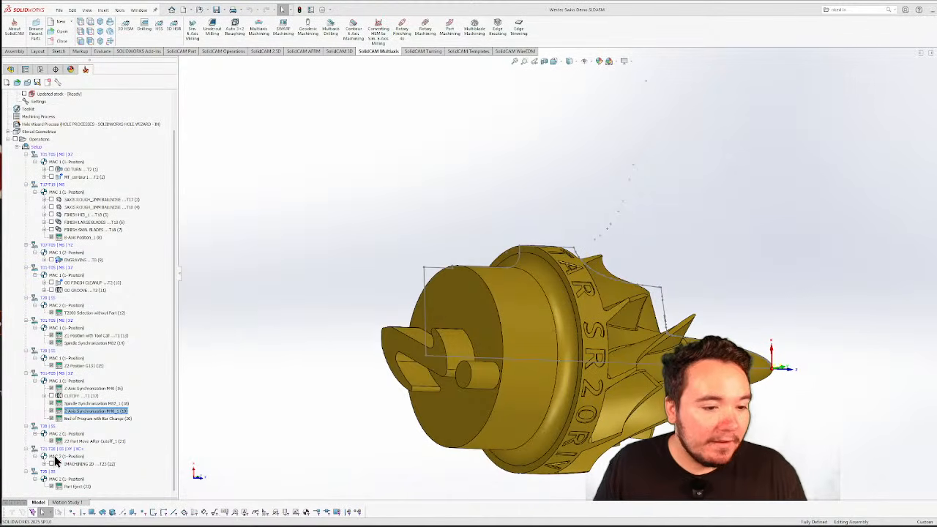
Locate the End of Program with Bar Change operation, review the parameters of Z2-Part Move After Cutoff_1, and close it
{"action": "left_click", "coordinate": [105, 420]}
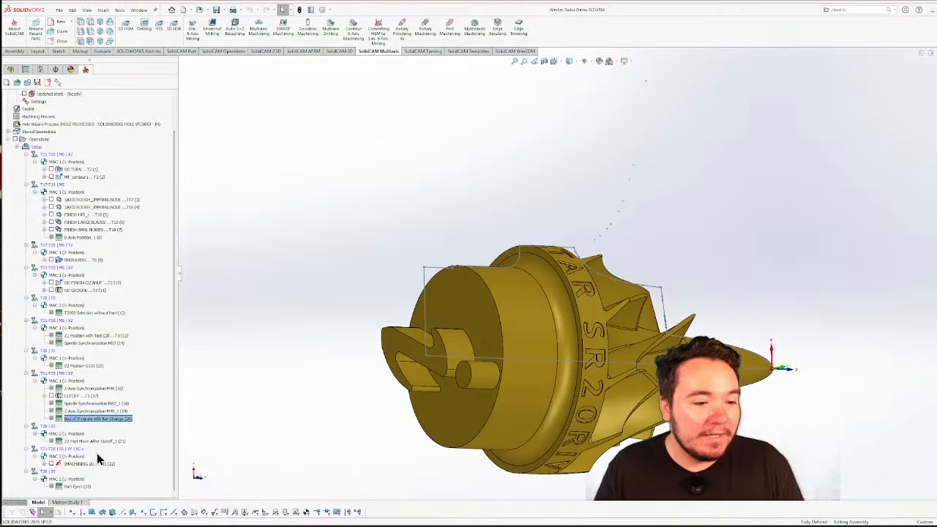
{"action": "left_click", "coordinate": [98, 442]}
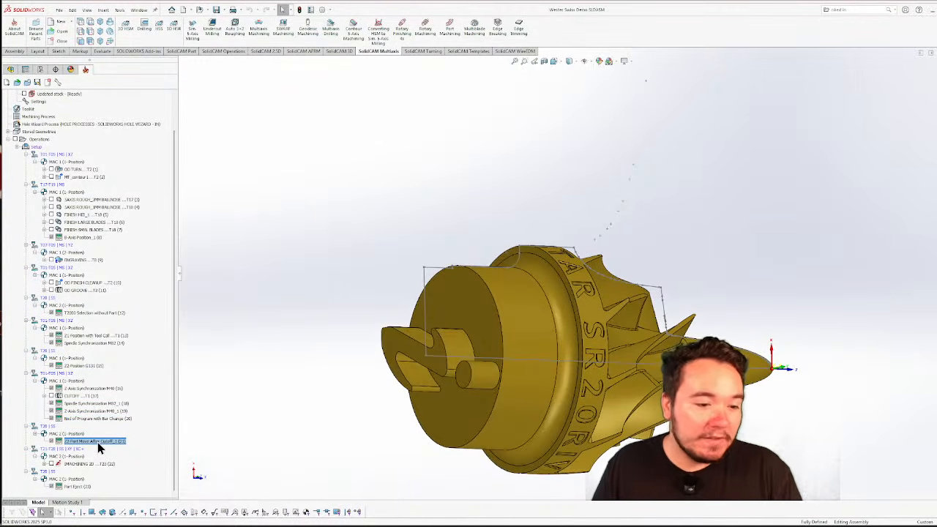
{"action": "double_click", "coordinate": [97, 443]}
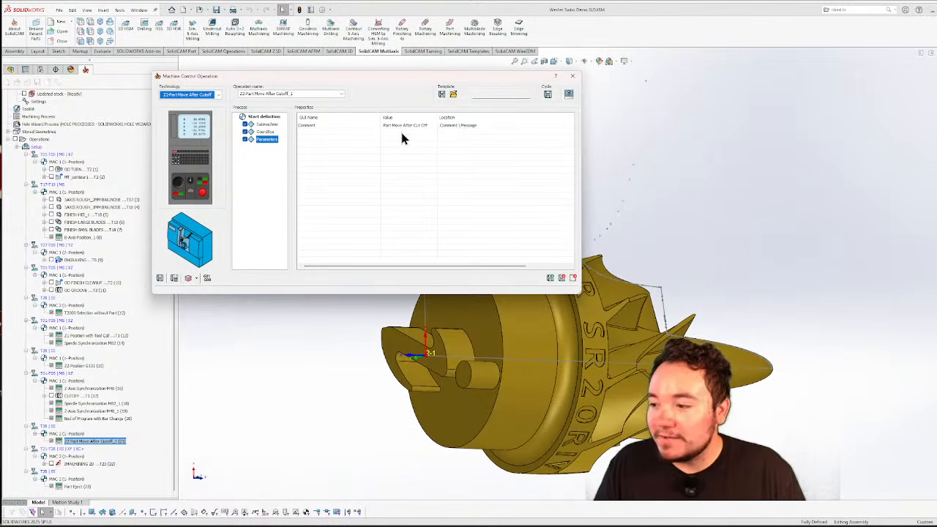
{"action": "left_click", "coordinate": [572, 77]}
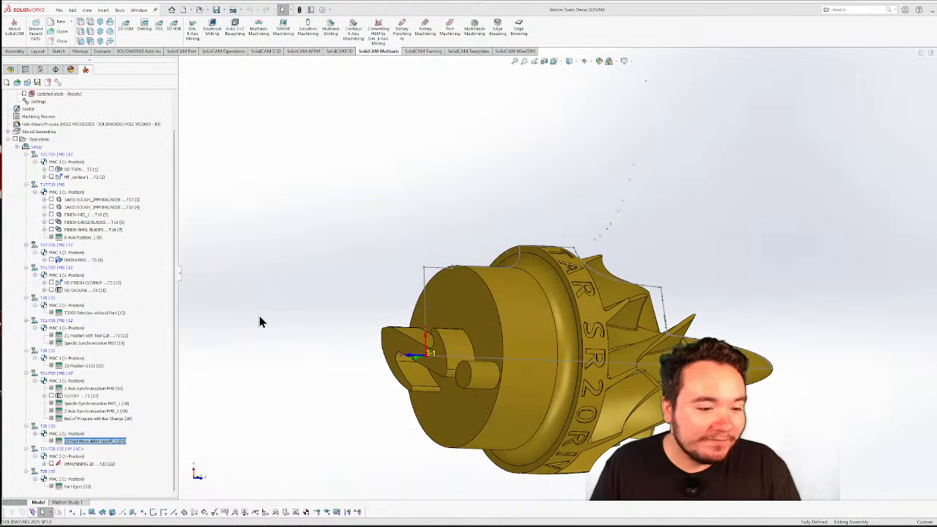
Open the iMachining 2D operation on the sub-spindle and examine its geometry on the part's back face
{"action": "left_click", "coordinate": [84, 464]}
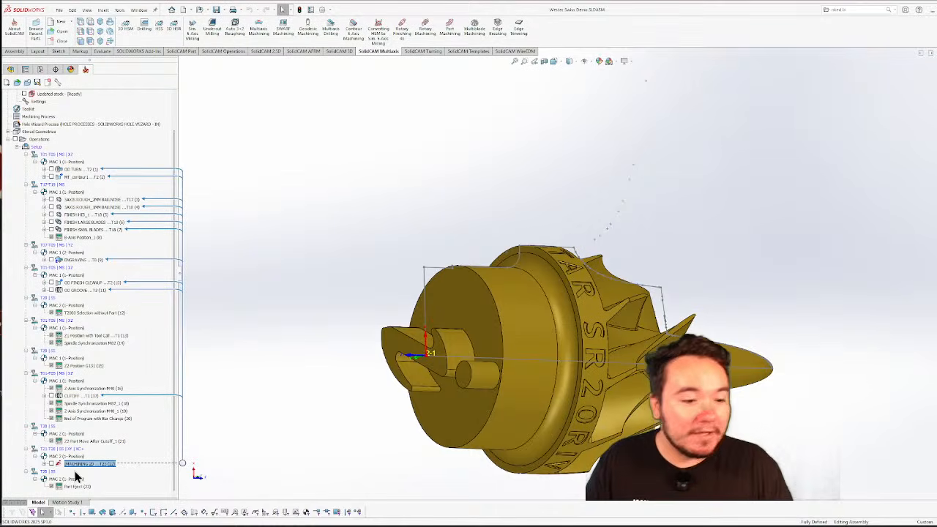
{"action": "double_click", "coordinate": [77, 464]}
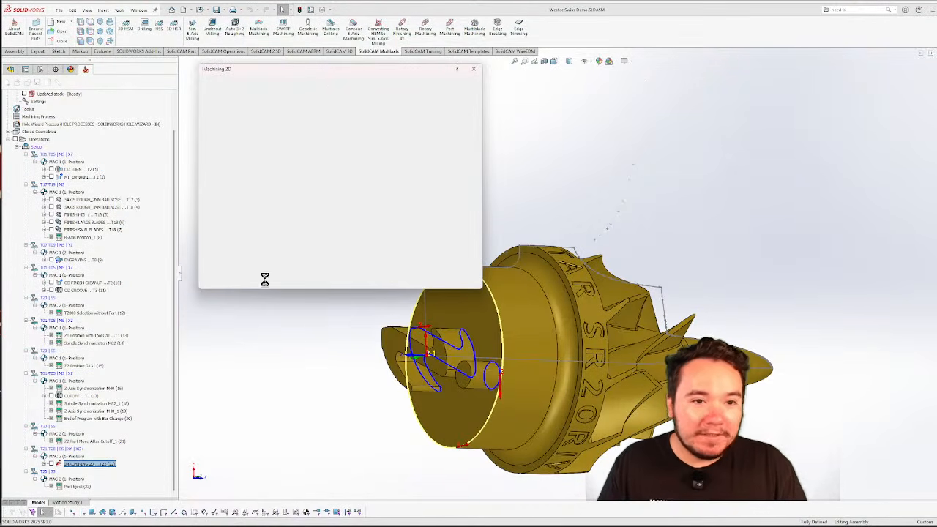
{"action": "left_click_drag", "start_coordinate": [307, 69], "coordinate": [274, 70]}
{"action": "left_click", "coordinate": [199, 99]}
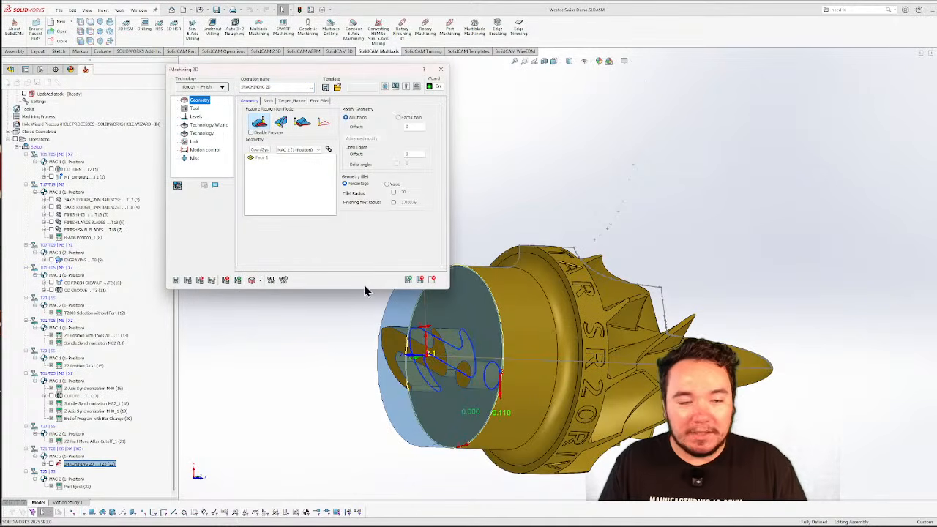
{"action": "middle_click_drag", "start_coordinate": [559, 197], "coordinate": [593, 206]}
Review the iMachining 2D operation's tool, levels and Technology Wizard, including the settings for modifying cutting conditions
{"action": "left_click", "coordinate": [191, 109]}
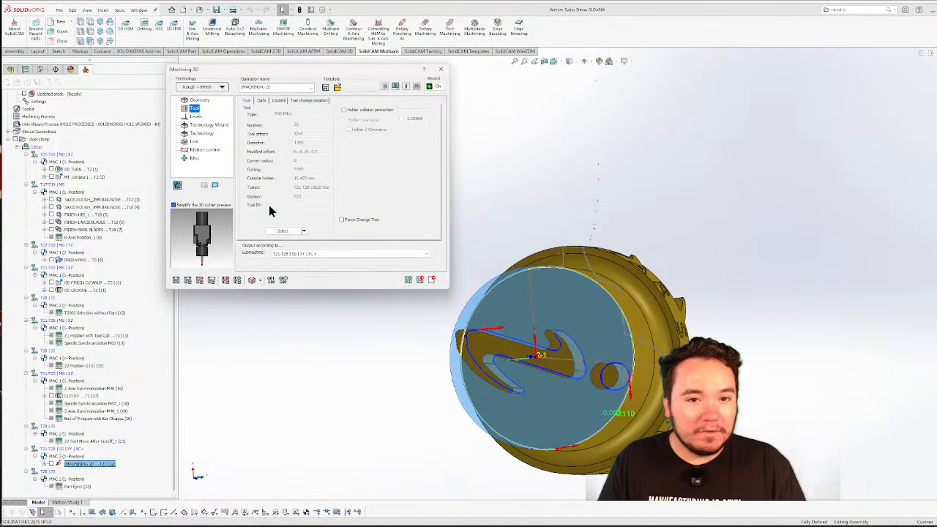
{"action": "left_click", "coordinate": [199, 116]}
{"action": "left_click", "coordinate": [198, 125]}
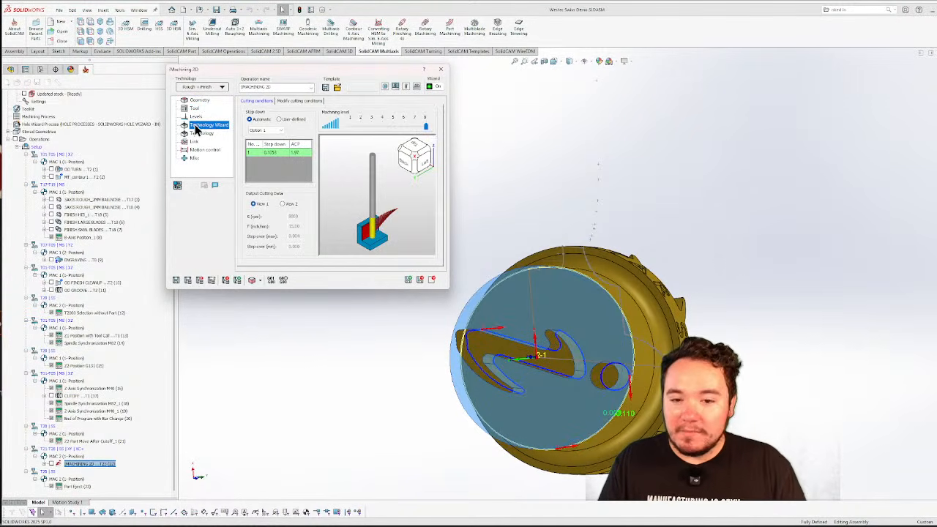
{"action": "middle_click_drag", "start_coordinate": [469, 194], "coordinate": [521, 212]}
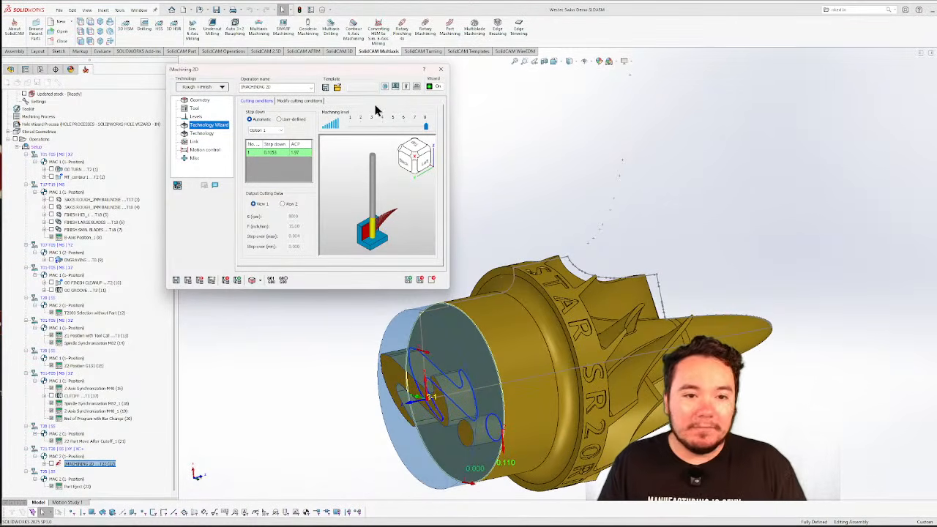
{"action": "left_click", "coordinate": [306, 101]}
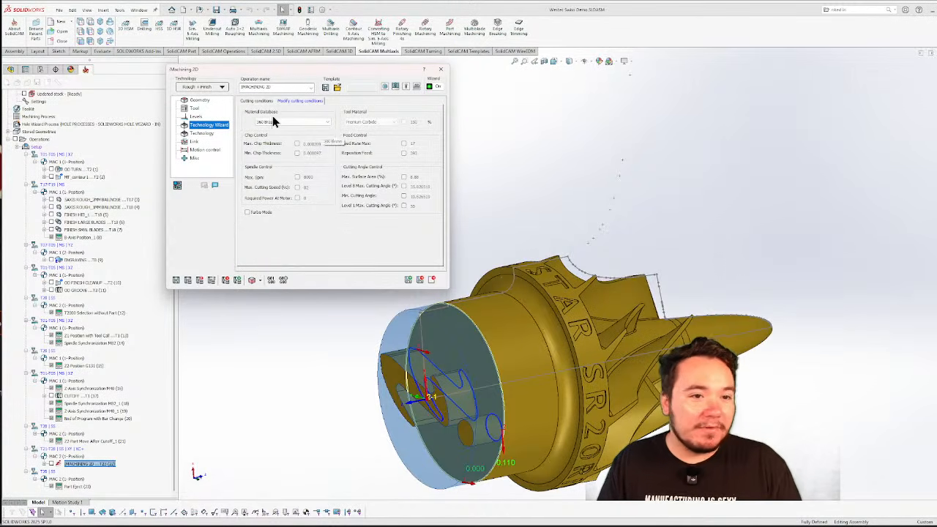
Review the iMachining 2D technology, link and motion control settings, and exit the operation without saving
{"action": "left_click", "coordinate": [200, 134]}
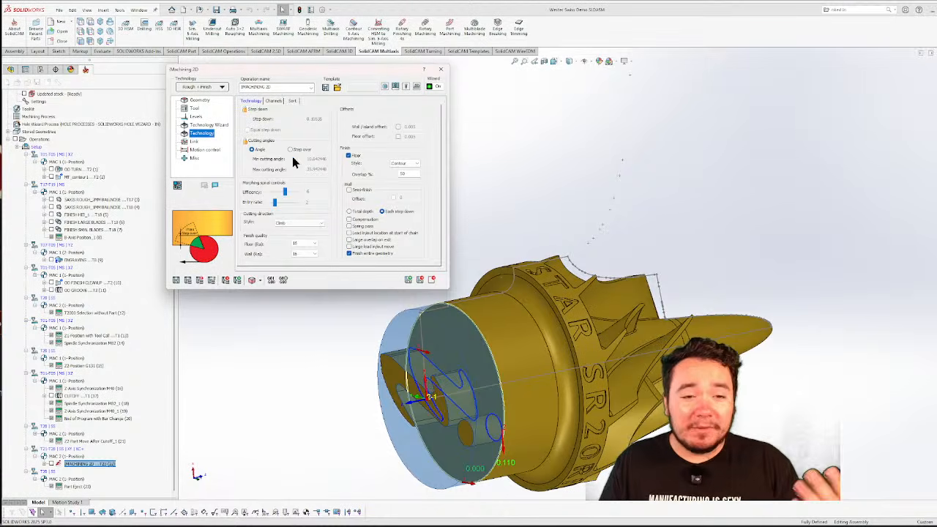
{"action": "left_click", "coordinate": [192, 142]}
{"action": "left_click", "coordinate": [193, 149]}
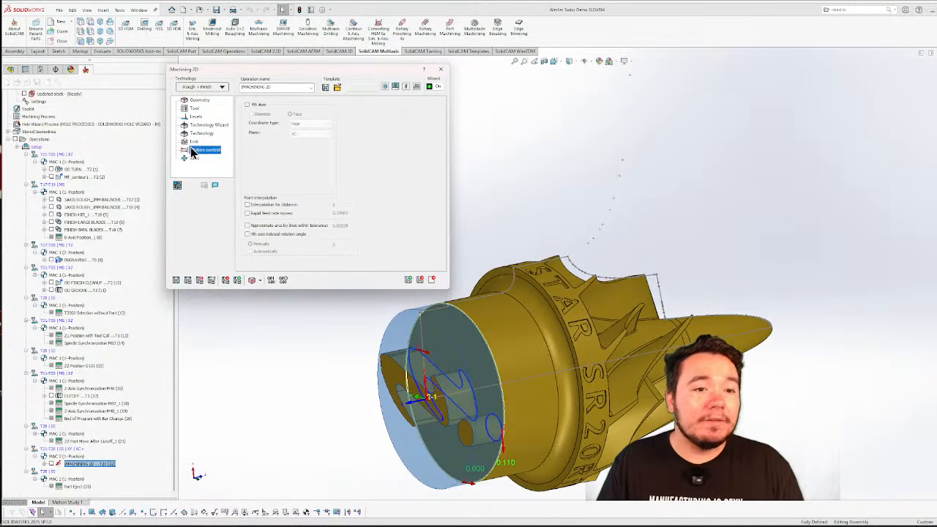
{"action": "left_click", "coordinate": [433, 280]}
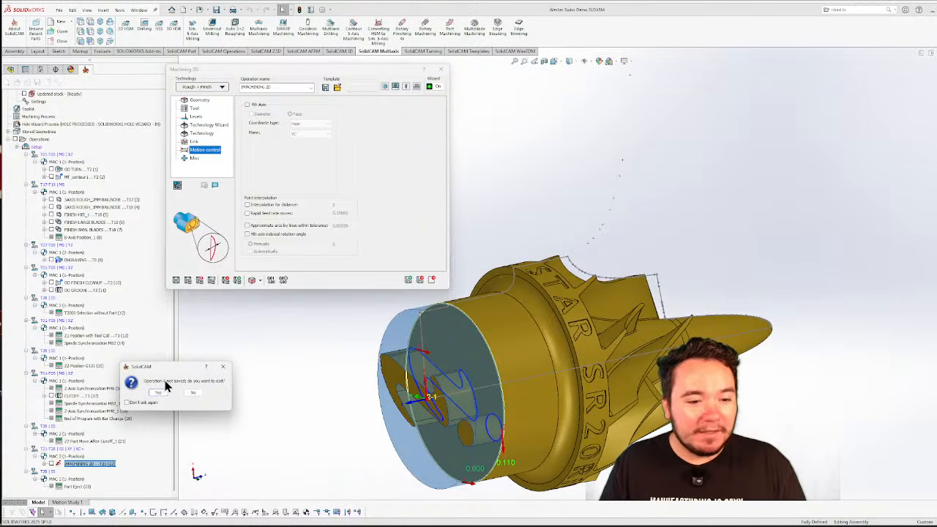
{"action": "left_click", "coordinate": [221, 368]}
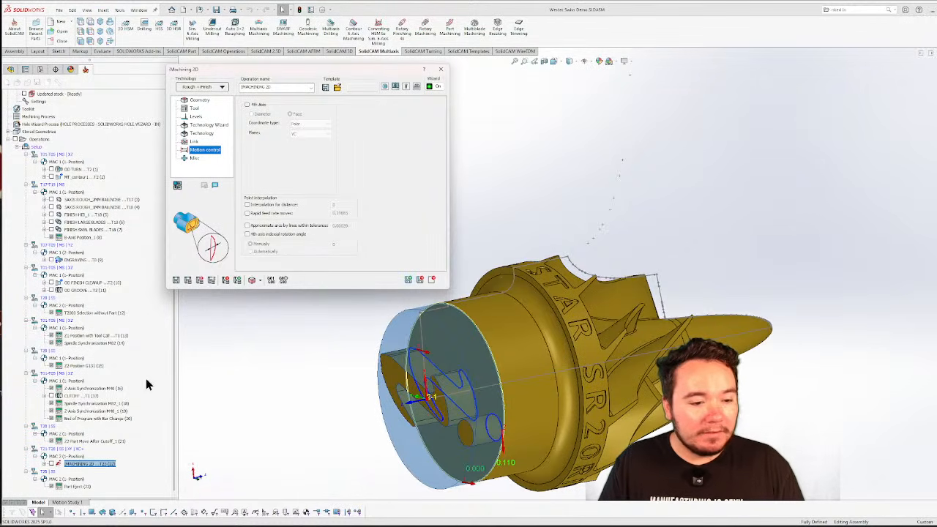
{"action": "left_click", "coordinate": [434, 284]}
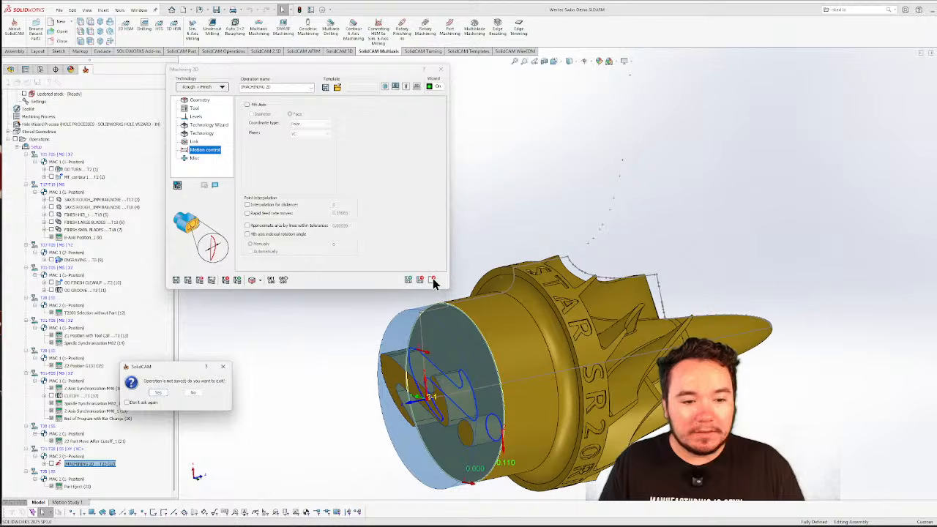
{"action": "left_click", "coordinate": [157, 395]}
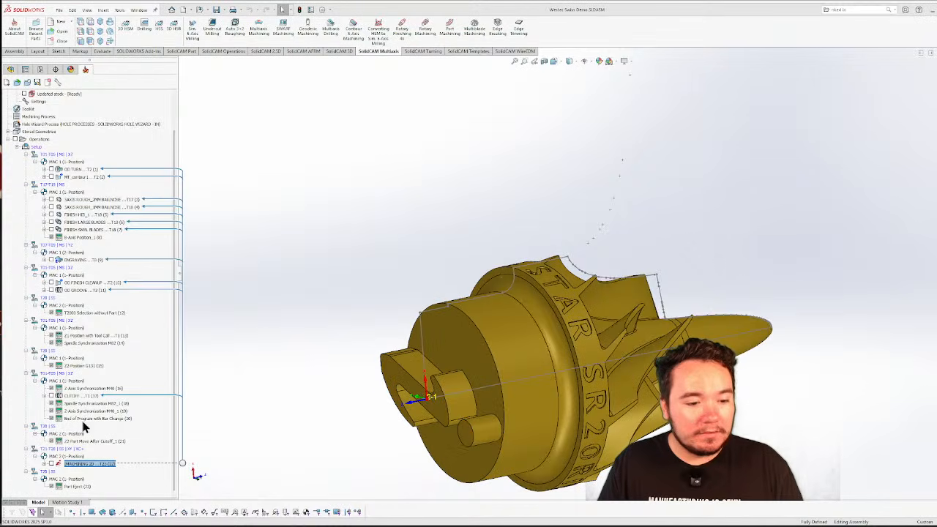
Open the Part Eject operation and review the list of available machine control technologies
{"action": "left_click", "coordinate": [77, 486]}
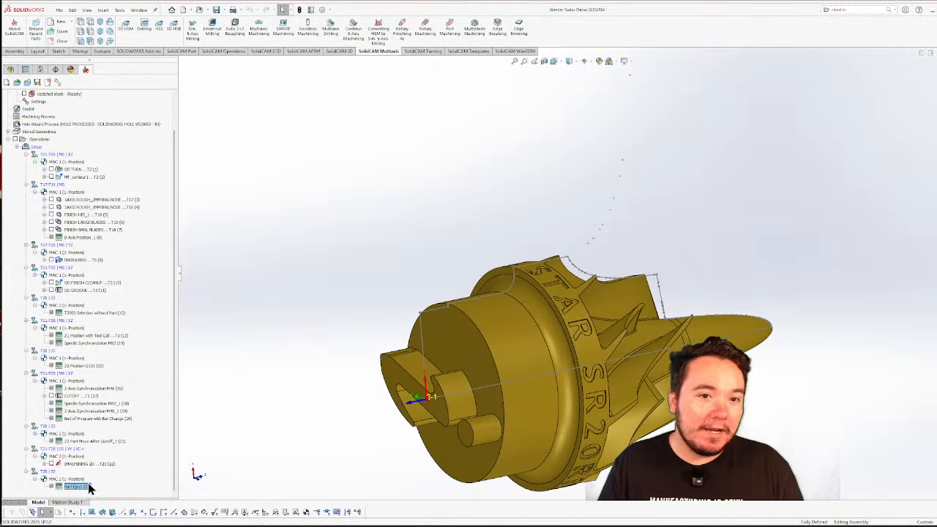
{"action": "double_click", "coordinate": [66, 486]}
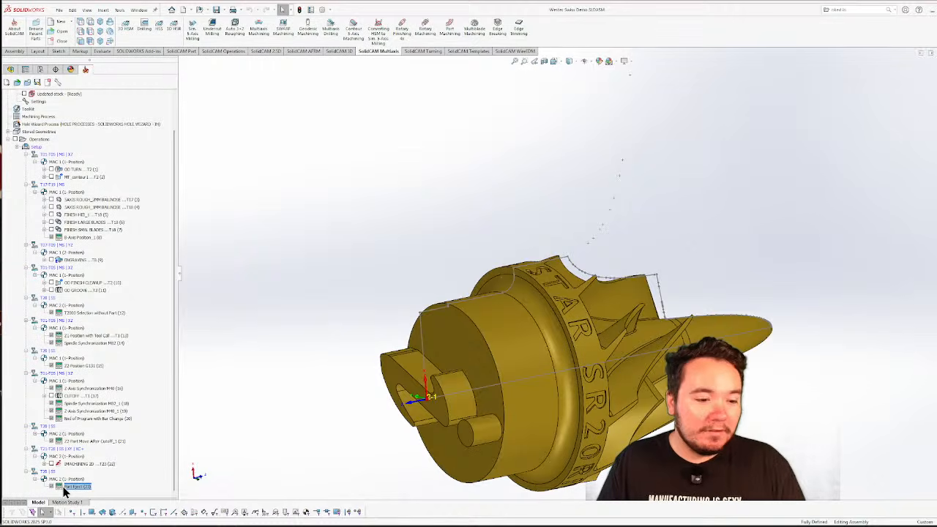
{"action": "left_click", "coordinate": [220, 94]}
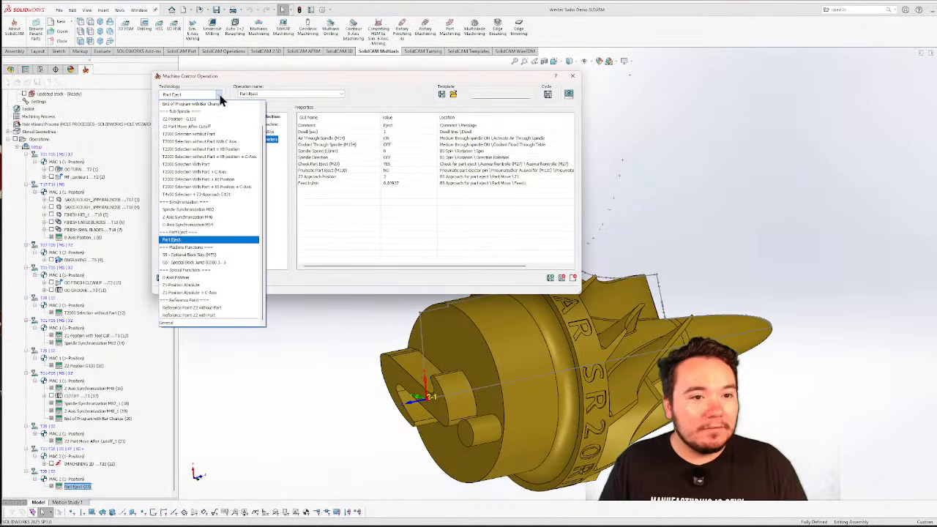
{"action": "left_click", "coordinate": [576, 76]}
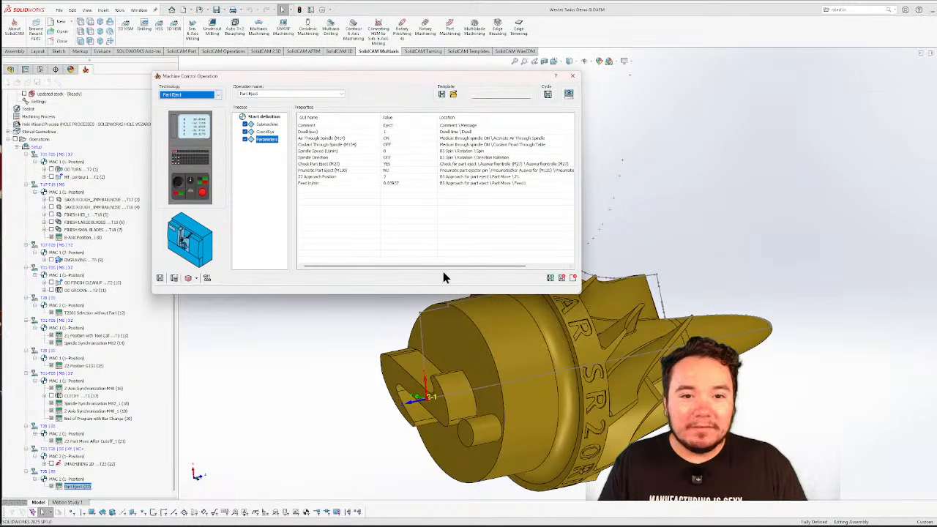
Show the machine preview for Part Eject, examine the sub-spindle closely, and review the dwell and other eject parameters
{"action": "left_click", "coordinate": [570, 94]}
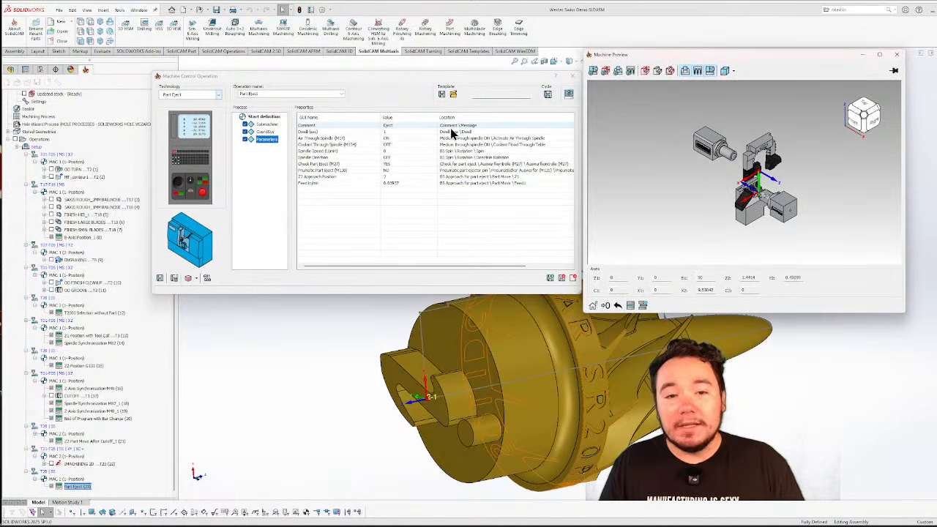
{"action": "scroll", "coordinate": [732, 179], "scroll_direction": "up", "scroll_amount": 6}
{"action": "middle_click_drag", "start_coordinate": [769, 197], "coordinate": [788, 202]}
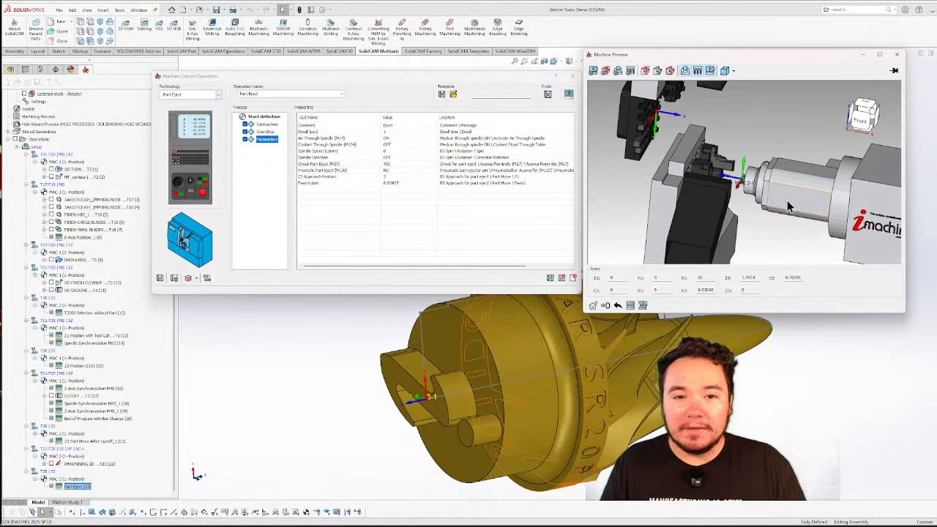
{"action": "left_click", "coordinate": [406, 132]}
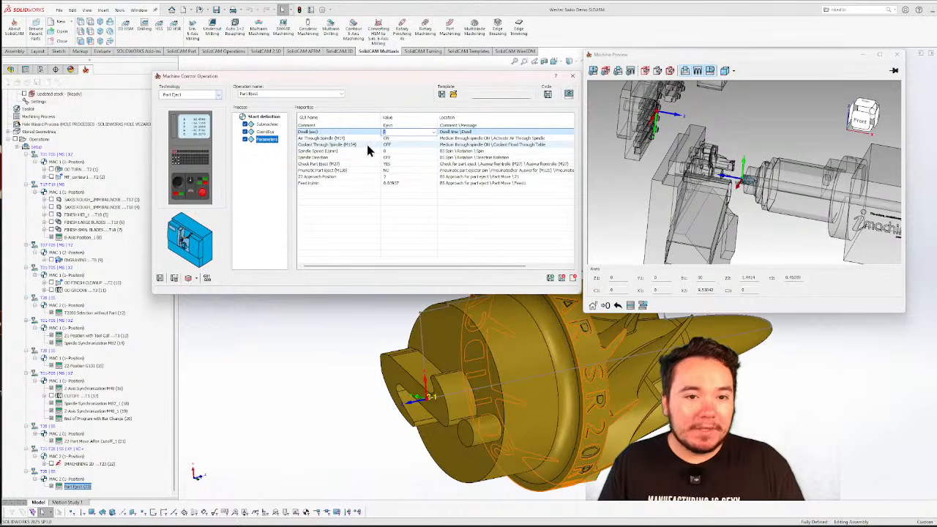
{"action": "left_click", "coordinate": [632, 192]}
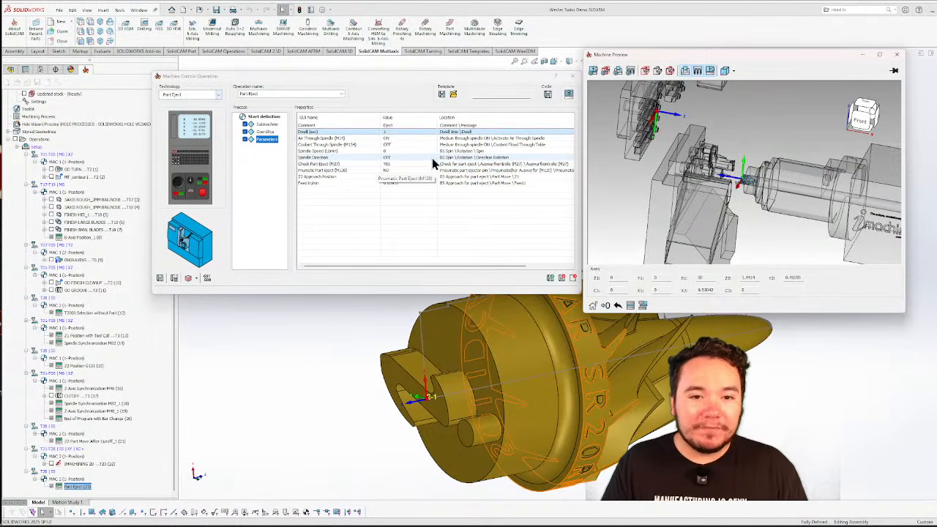
Inspect the sub-spindle at the Part Eject operation's Z2 Approach Position in the machine preview
{"action": "left_click", "coordinate": [410, 178]}
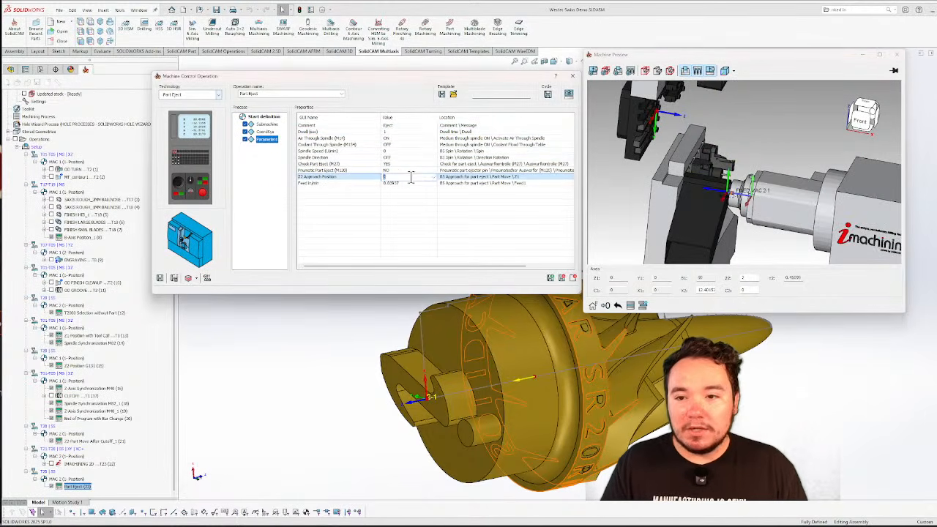
{"action": "scroll", "coordinate": [707, 198], "scroll_direction": "up", "scroll_amount": 5}
{"action": "mouse_move", "coordinate": [724, 198]}
{"action": "middle_mouse_down"}
{"action": "mouse_move", "coordinate": [745, 182]}
{"action": "mouse_move", "coordinate": [733, 196]}
{"action": "middle_mouse_up"}
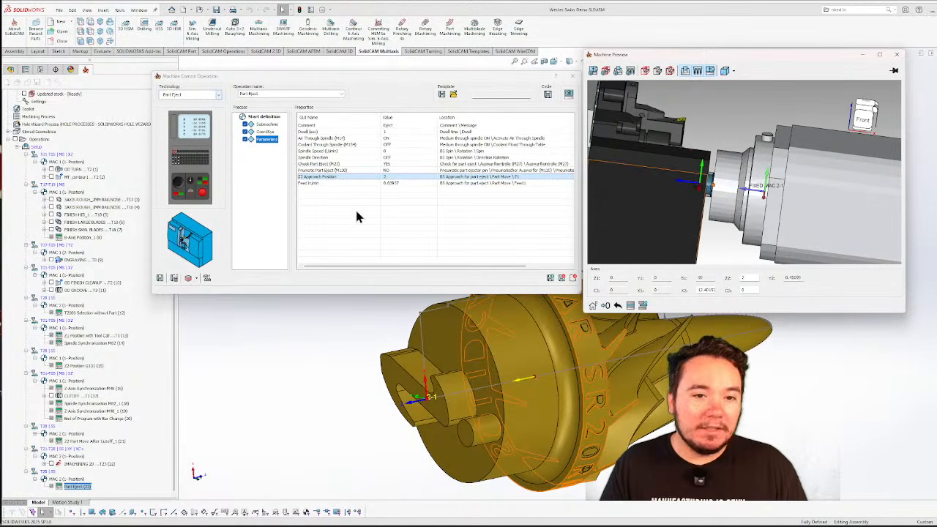
Inspect the Feed in/min parameter of the Part Eject operation, then close the operation
{"action": "left_click", "coordinate": [354, 183]}
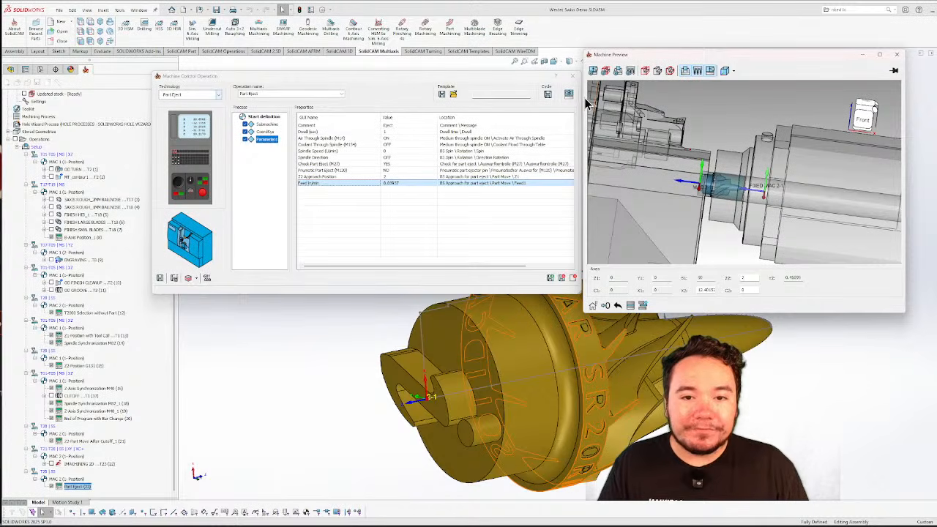
{"action": "left_click_drag", "start_coordinate": [420, 83], "coordinate": [394, 82]}
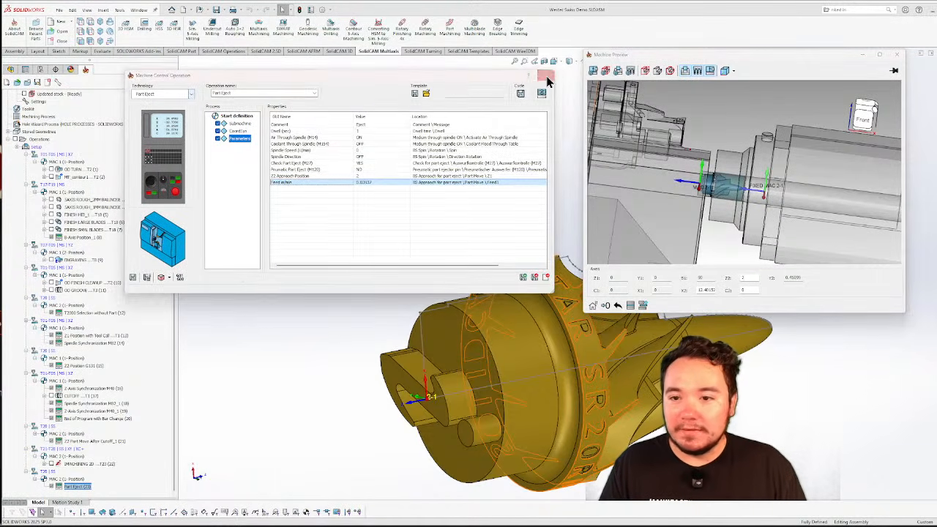
{"action": "left_click", "coordinate": [547, 79]}
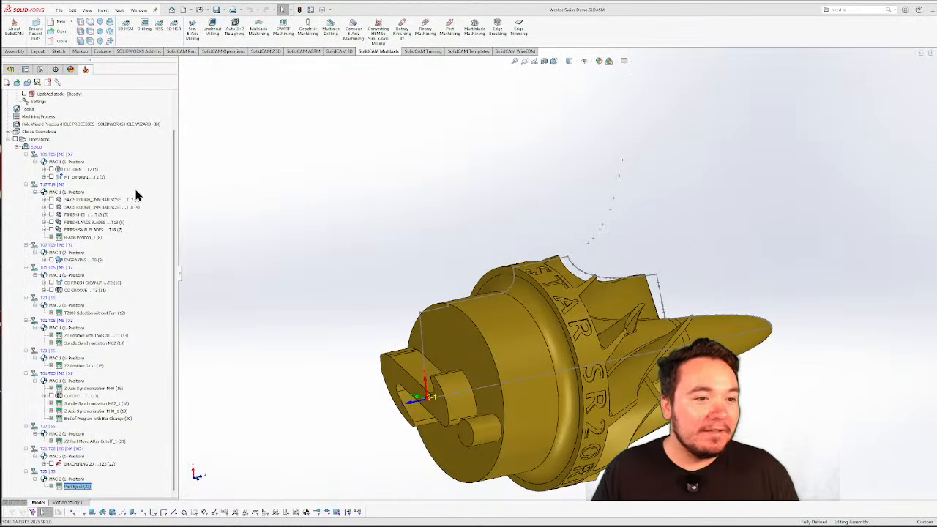
Open Channel Synchronization for the whole setup and bring its window fully into view
{"action": "left_click", "coordinate": [35, 147]}
{"action": "right_click", "coordinate": [35, 149]}
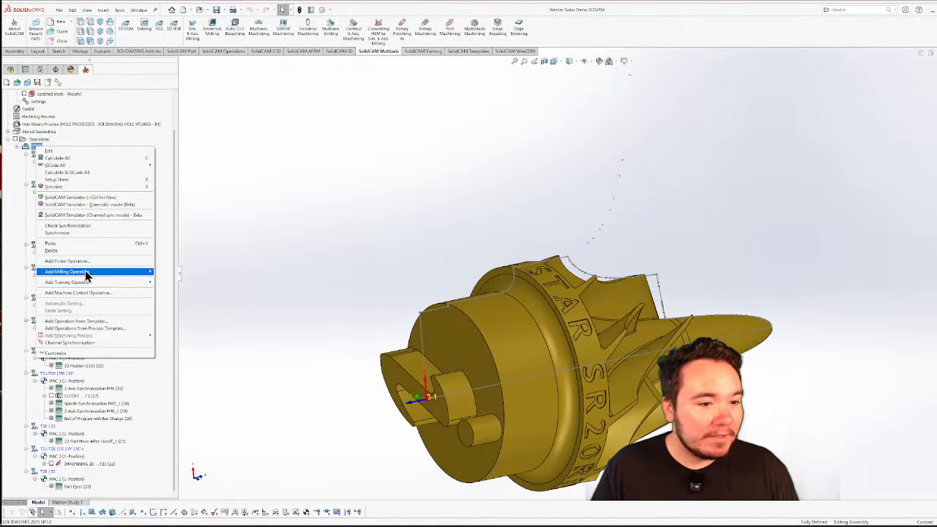
{"action": "left_click", "coordinate": [72, 343]}
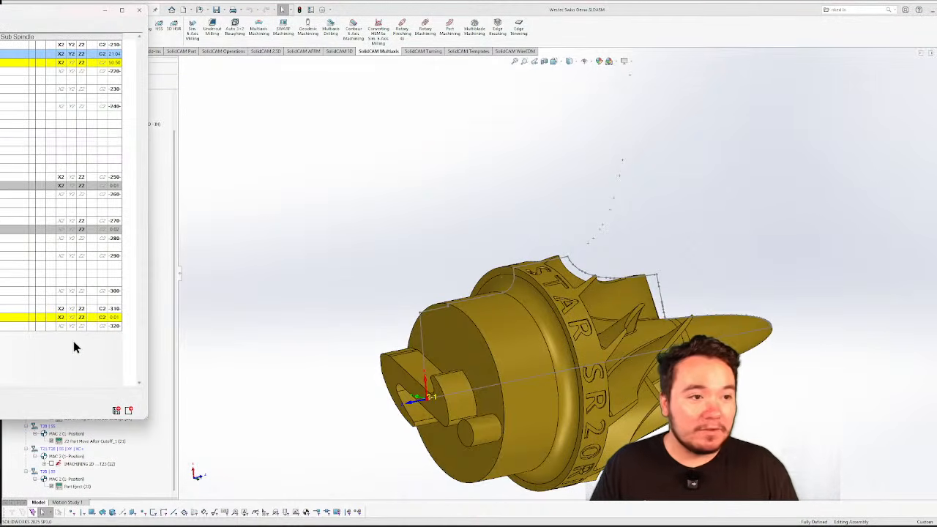
{"action": "left_click_drag", "start_coordinate": [3, 21], "coordinate": [570, 63]}
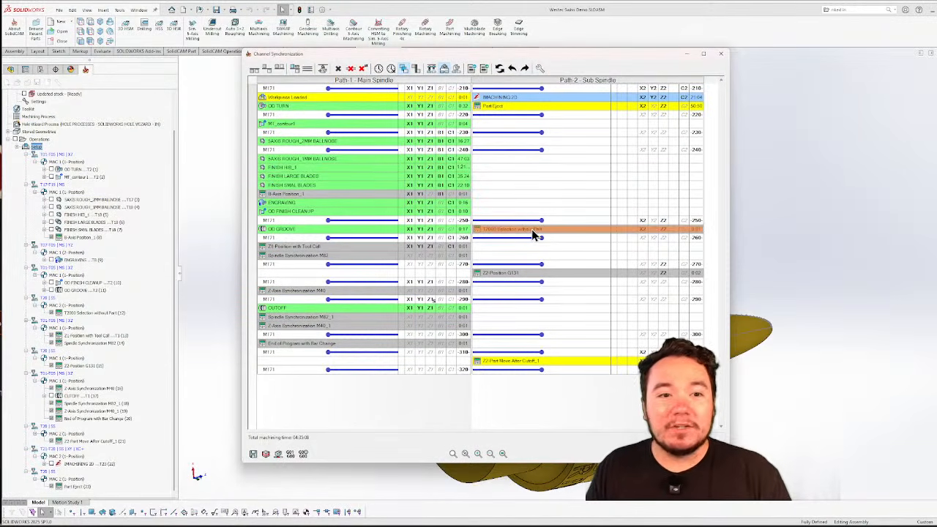
Delete the three M171 synchronization labels between OD TURN, MT_contour1 and the two 5-axis roughing operations on the main spindle path
{"action": "left_click", "coordinate": [414, 152]}
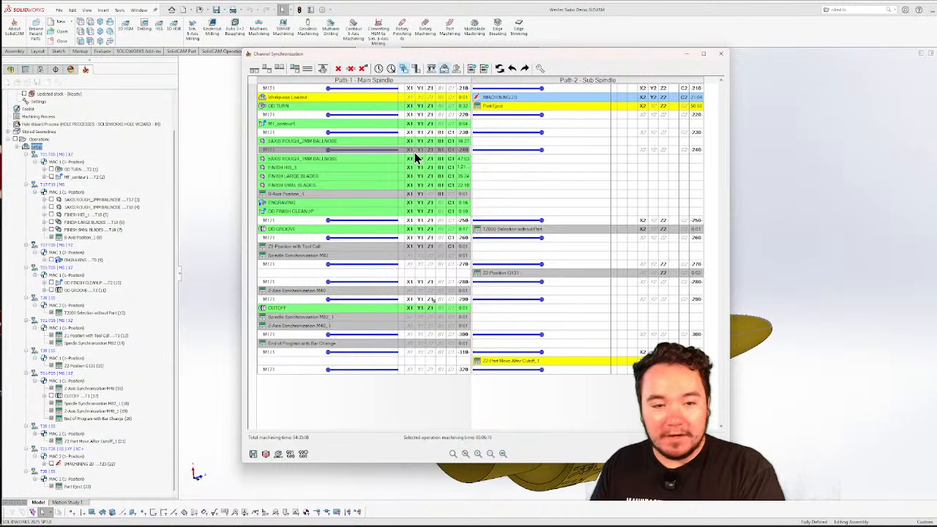
{"action": "key", "text": "Delete"}
{"action": "left_click", "coordinate": [376, 133]}
{"action": "key", "text": "Delete"}
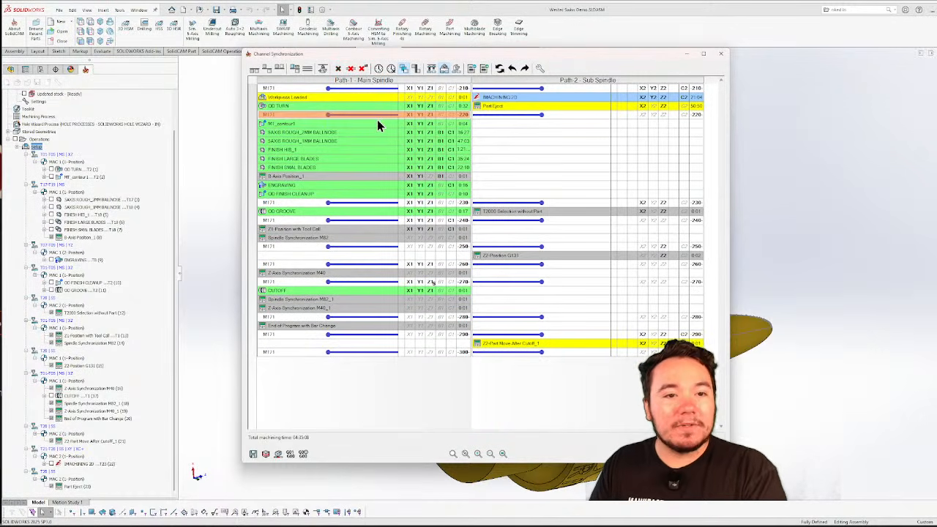
{"action": "left_click", "coordinate": [378, 118]}
{"action": "key", "text": "Delete"}
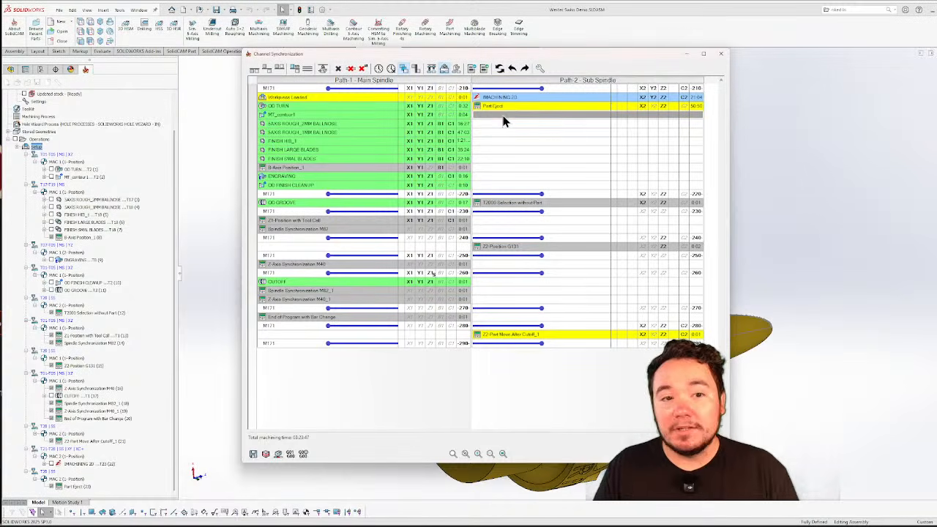
Delete all synchronization labels and regenerate the channel synchronization automatically
{"action": "left_click", "coordinate": [362, 68]}
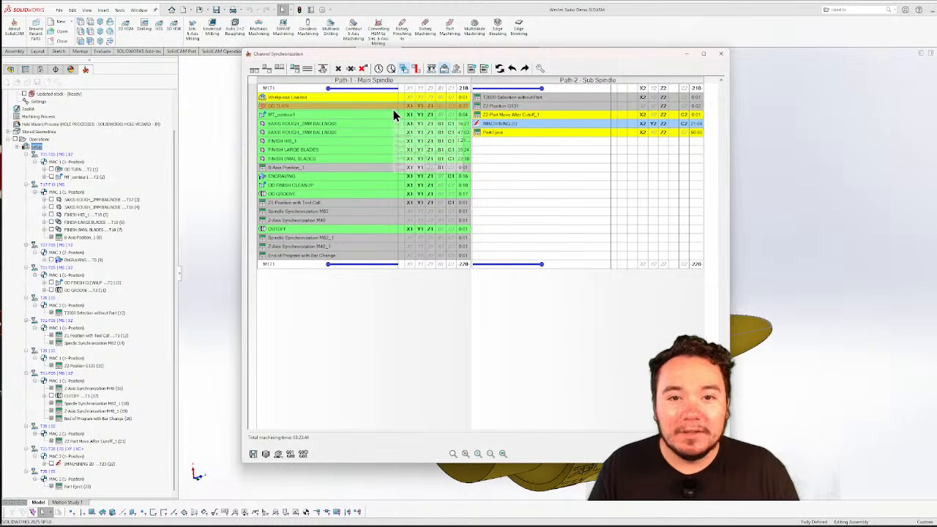
{"action": "left_click", "coordinate": [295, 68]}
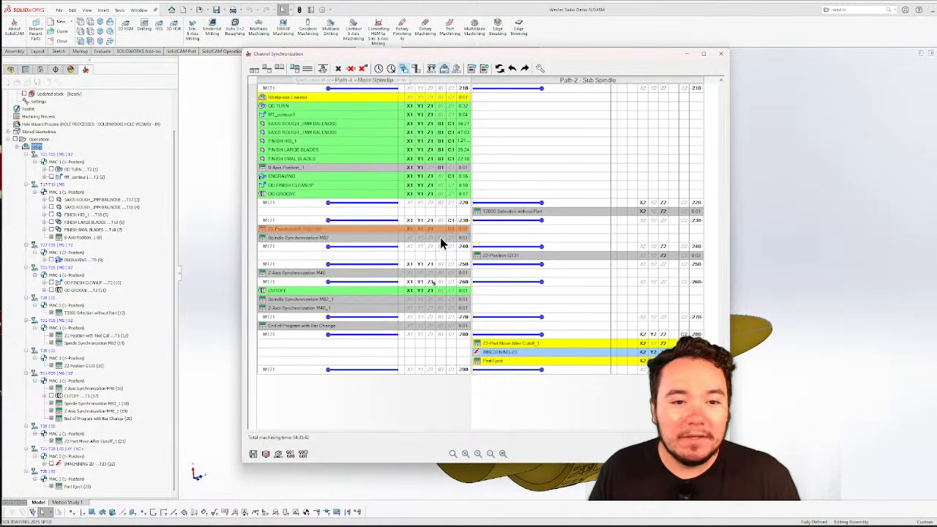
Clear all synchronization, resynchronize with a new workpiece starting at iMachining 2D, and delete the M171 label before Workpiece Loaded
{"action": "left_click", "coordinate": [363, 69]}
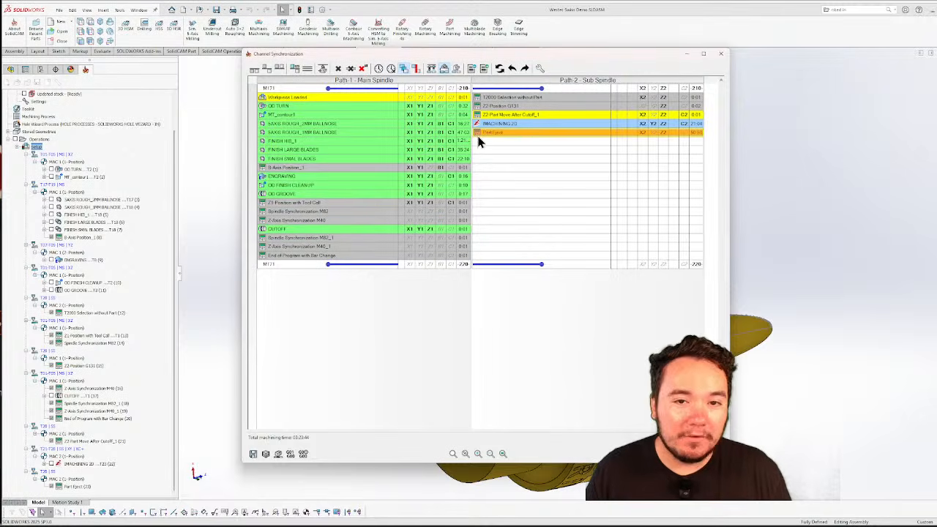
{"action": "right_click", "coordinate": [537, 129]}
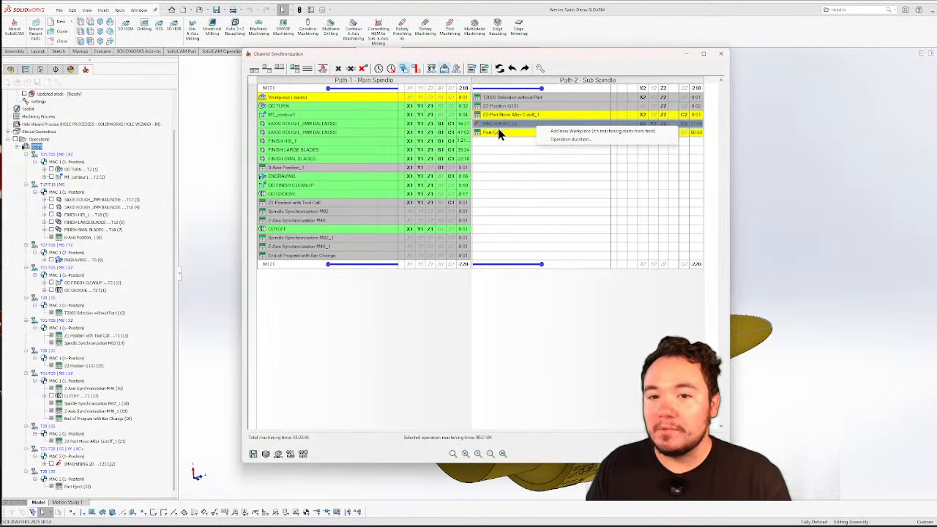
{"action": "left_click", "coordinate": [573, 132]}
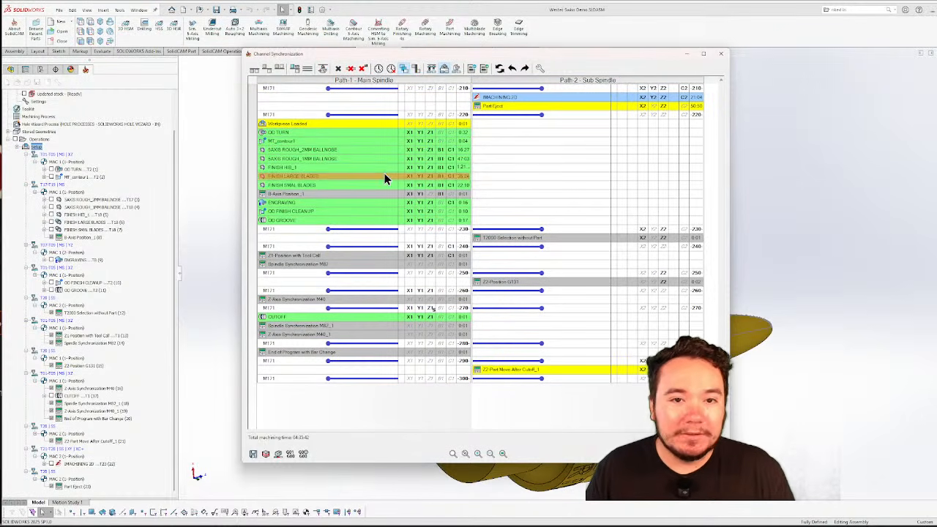
{"action": "mouse_move", "coordinate": [378, 166]}
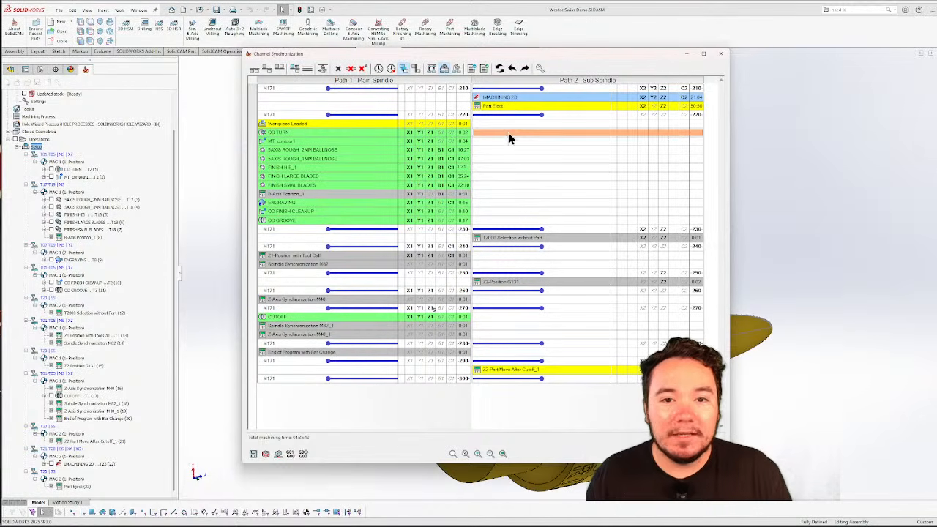
{"action": "key", "text": "Delete"}
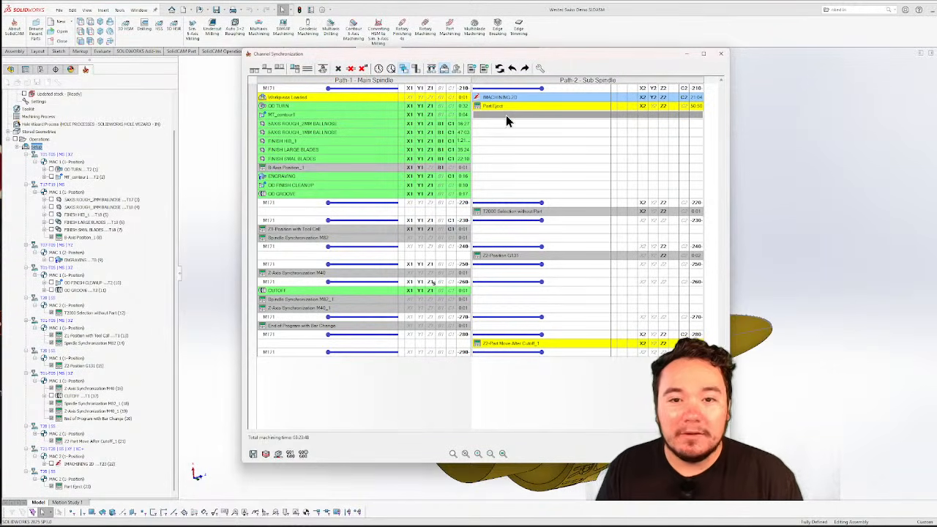
Try to delete the M171 synchronization label after OD GROOVE
{"action": "right_click", "coordinate": [378, 204]}
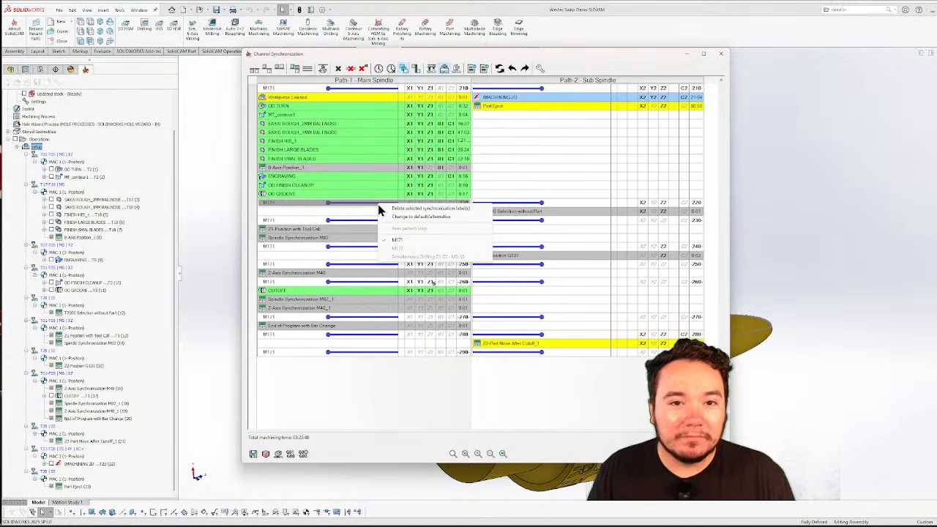
{"action": "left_click", "coordinate": [444, 209]}
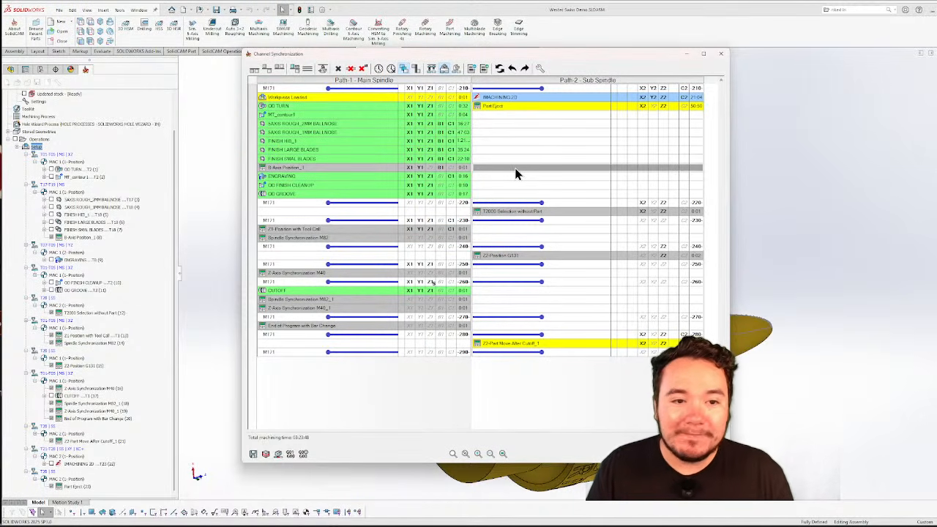
{"action": "left_click", "coordinate": [416, 68]}
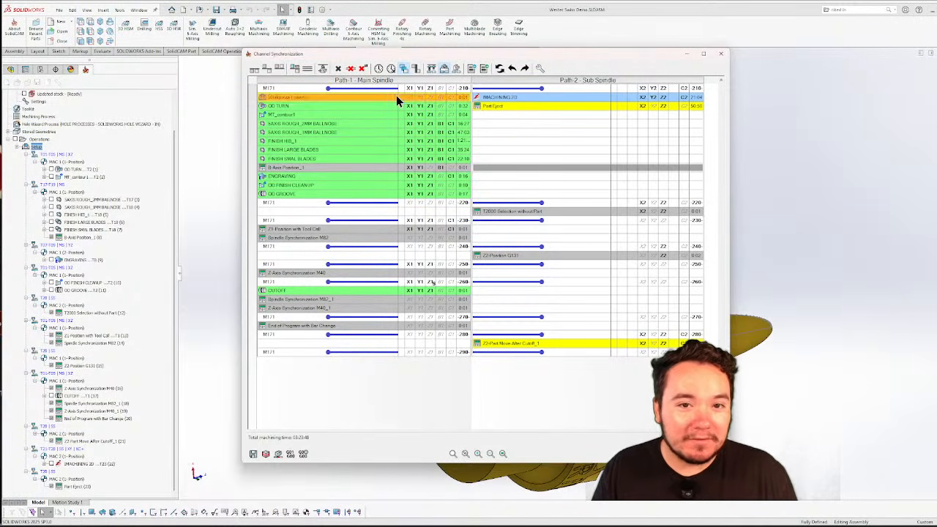
Examine how the main-spindle turning and milling operations run alongside iMachining 2D and Part Eject in the first synchronized block
{"action": "mouse_move", "coordinate": [347, 168]}
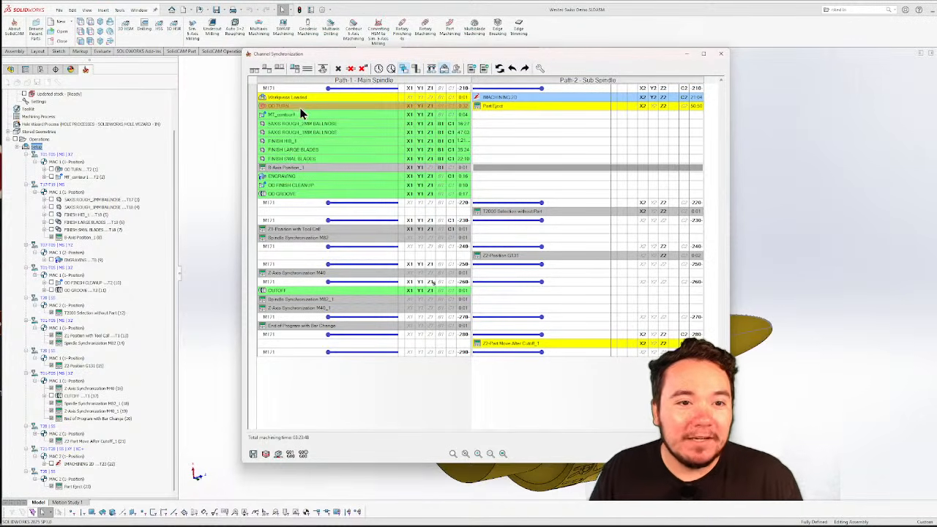
{"action": "left_click", "coordinate": [293, 107]}
{"action": "left_click", "coordinate": [520, 97]}
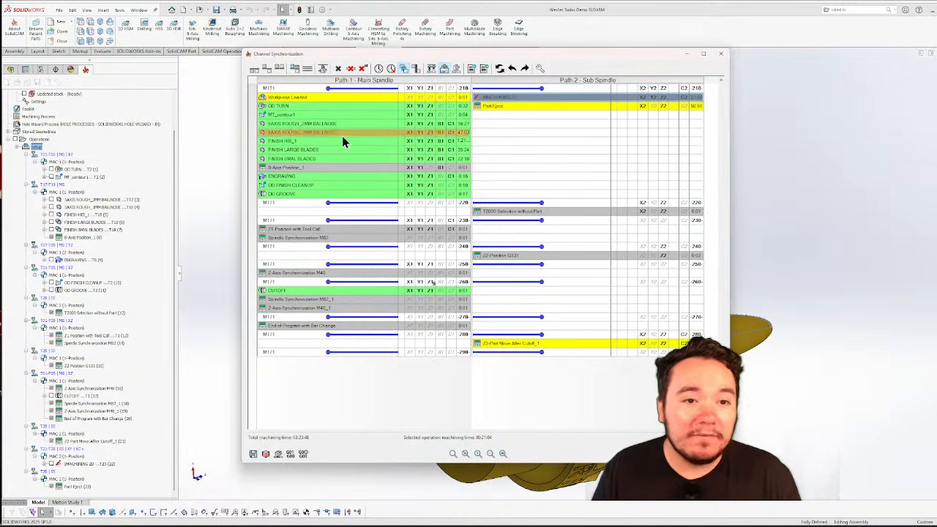
{"action": "left_click", "coordinate": [314, 118]}
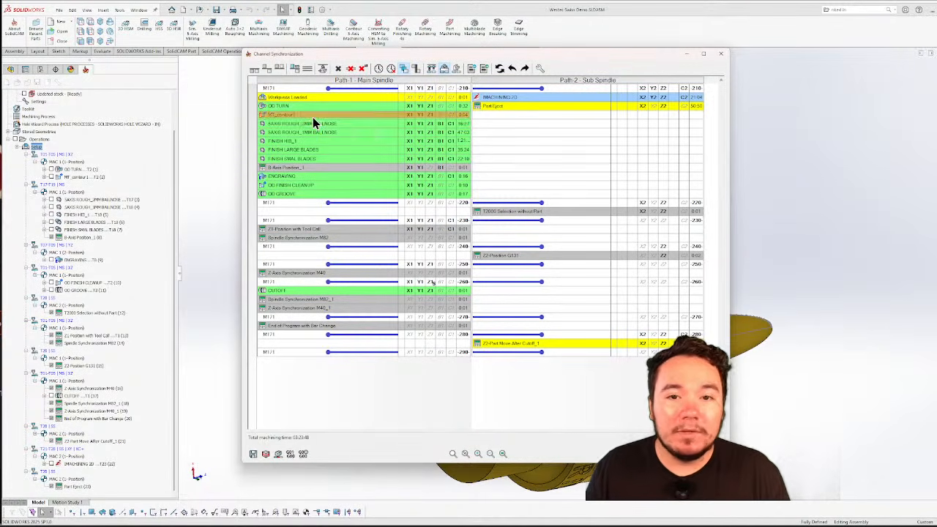
{"action": "left_click", "coordinate": [295, 124]}
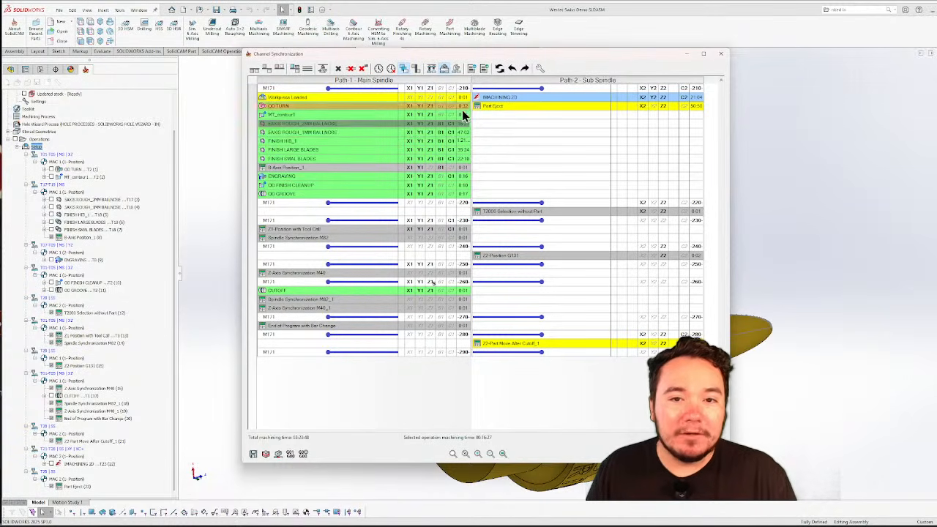
{"action": "left_click", "coordinate": [547, 107]}
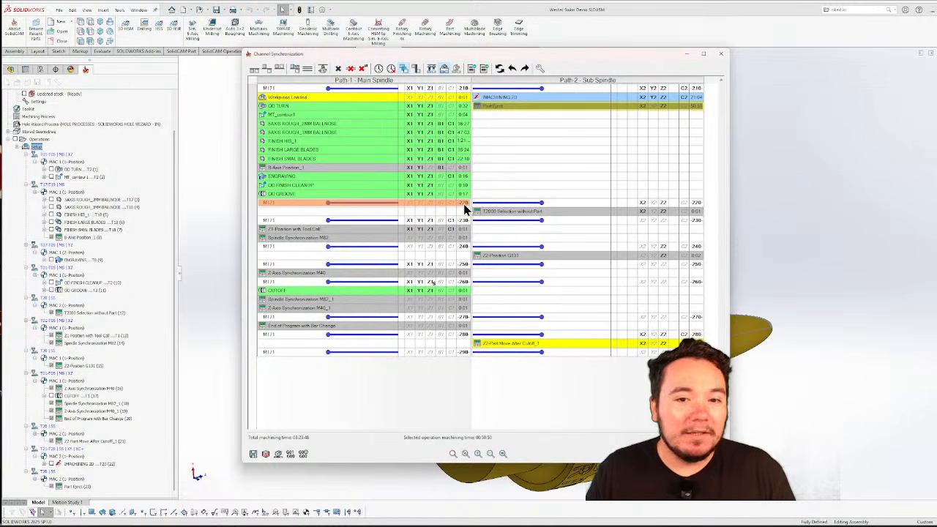
Examine the synchronized transfer sequence of T2000 Selection without Part, Z1 Position with Tool Call and Spindle Synchronization M82
{"action": "left_click", "coordinate": [516, 211]}
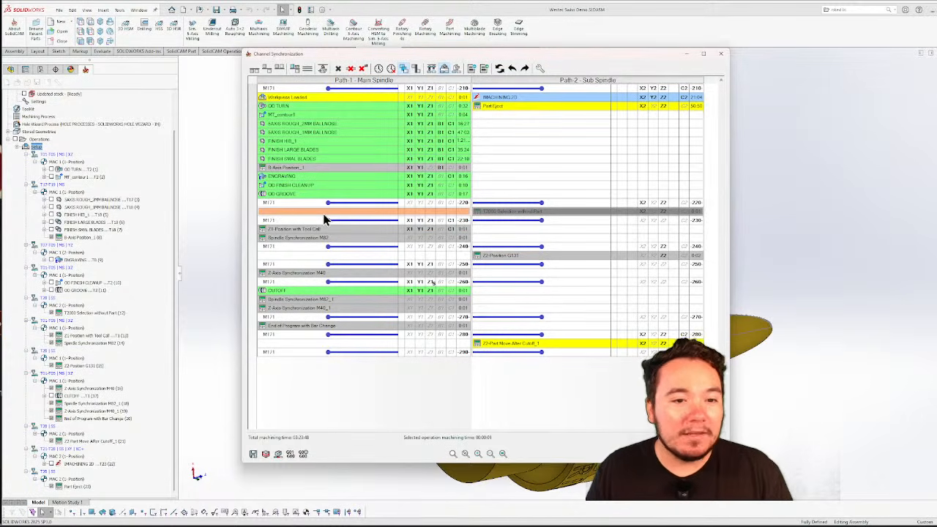
{"action": "left_click", "coordinate": [382, 230]}
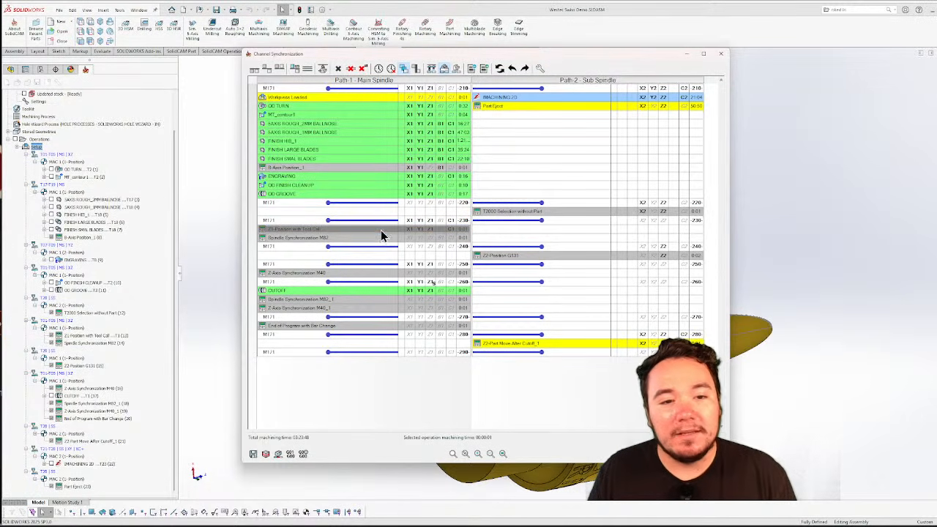
{"action": "left_click", "coordinate": [365, 238]}
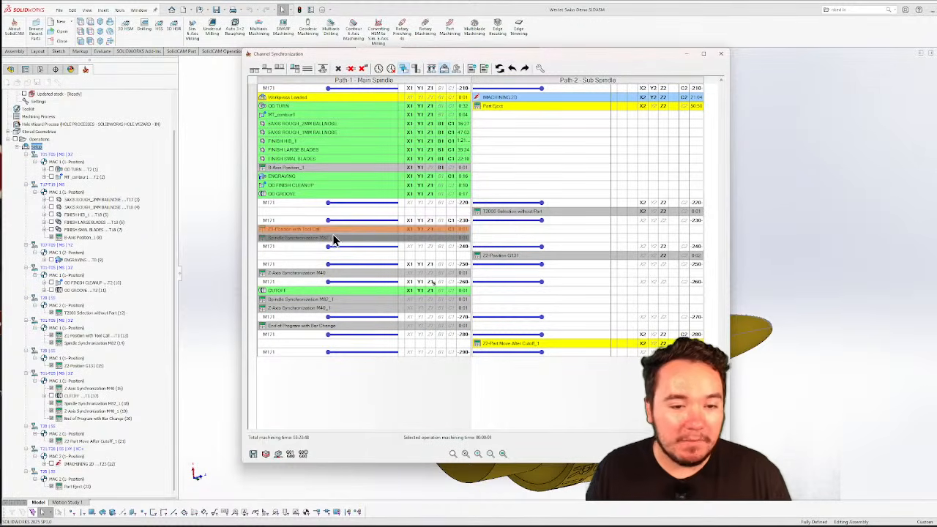
{"action": "left_click", "coordinate": [532, 230]}
{"action": "left_click", "coordinate": [527, 240]}
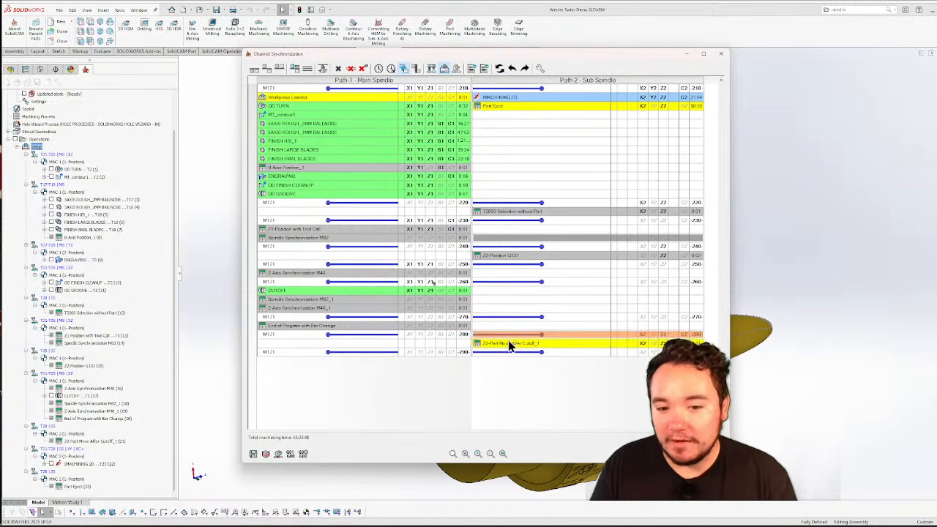
Examine the M171 wait labels before and after the cutoff sequence on both spindle paths
{"action": "left_click", "coordinate": [396, 319]}
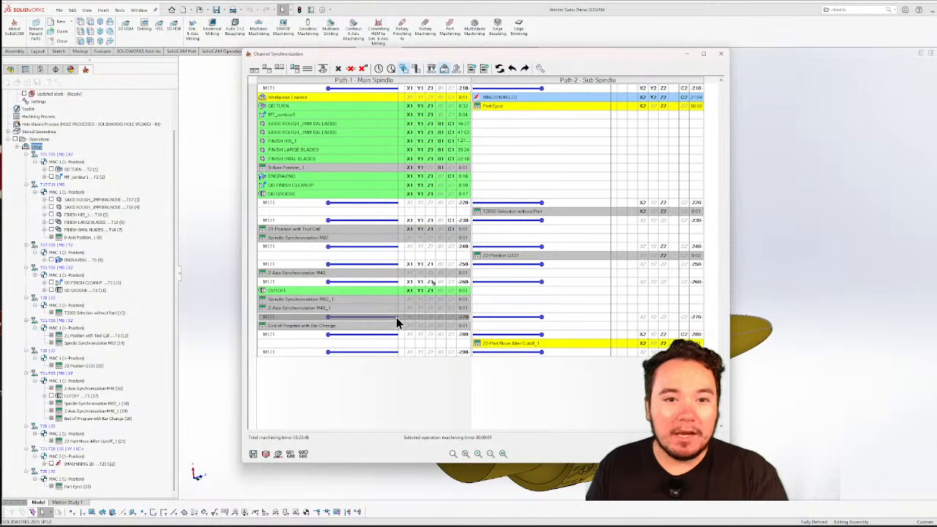
{"action": "left_click", "coordinate": [508, 318]}
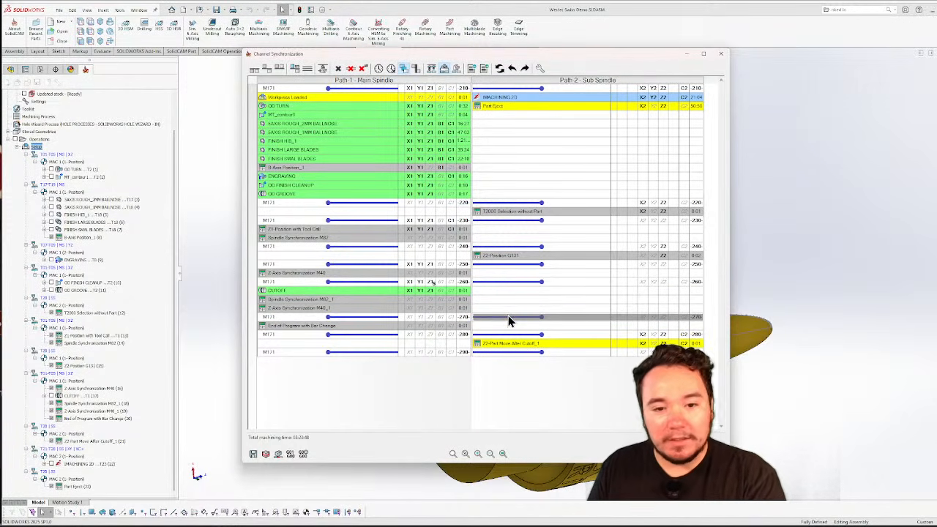
{"action": "left_click", "coordinate": [442, 320]}
{"action": "left_click", "coordinate": [443, 319]}
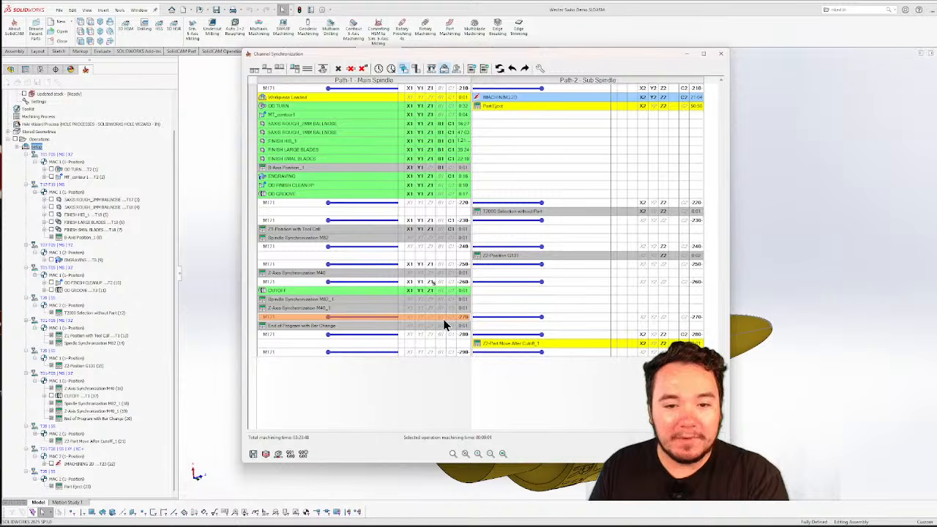
{"action": "left_click", "coordinate": [433, 282]}
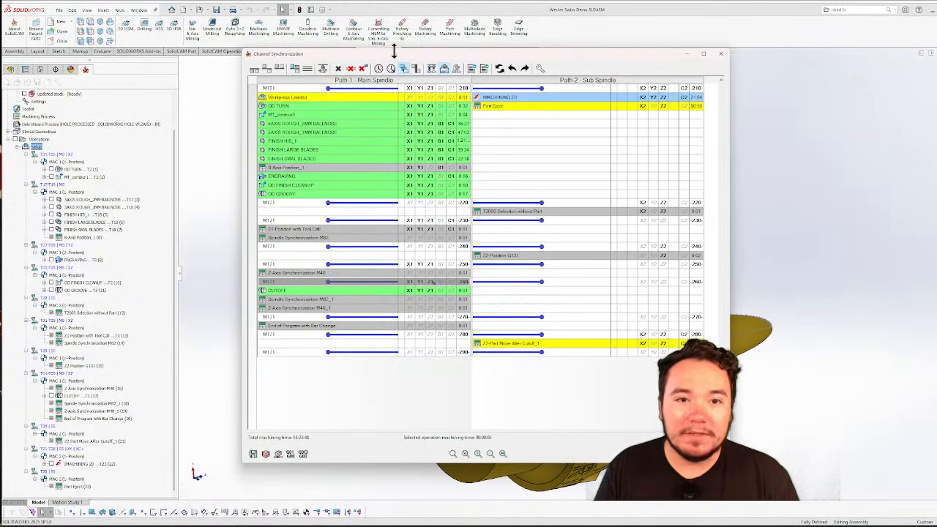
Start the simulation from Channel Synchronization and load Machine Simulation
{"action": "left_click_drag", "start_coordinate": [394, 51], "coordinate": [323, 42]}
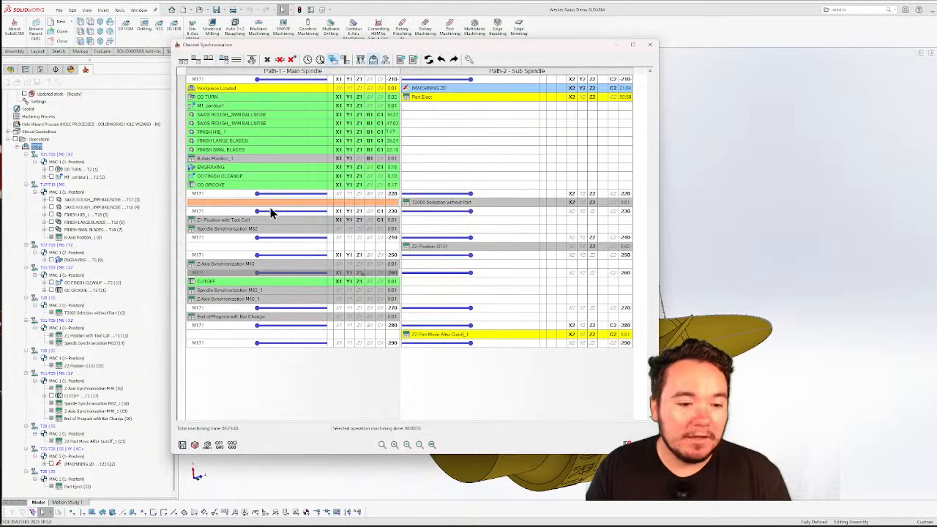
{"action": "left_click", "coordinate": [193, 445]}
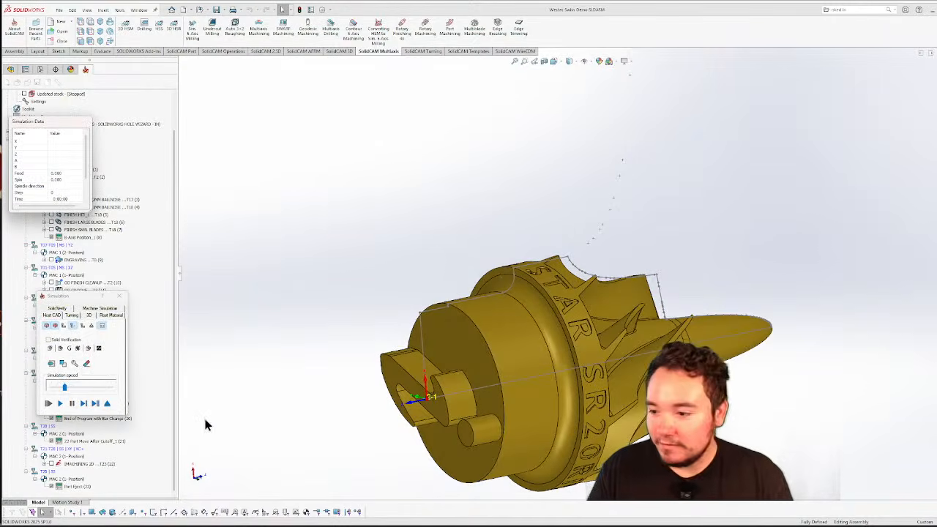
{"action": "left_click", "coordinate": [100, 309]}
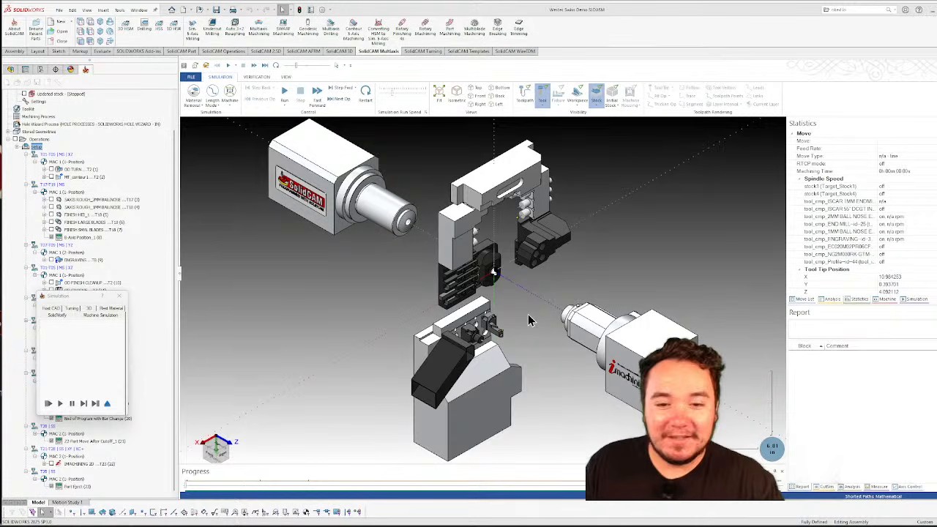
Run the machine simulation and examine the turning at the main spindle alongside the sub-spindle milling
{"action": "middle_click_drag", "start_coordinate": [525, 312], "coordinate": [514, 337]}
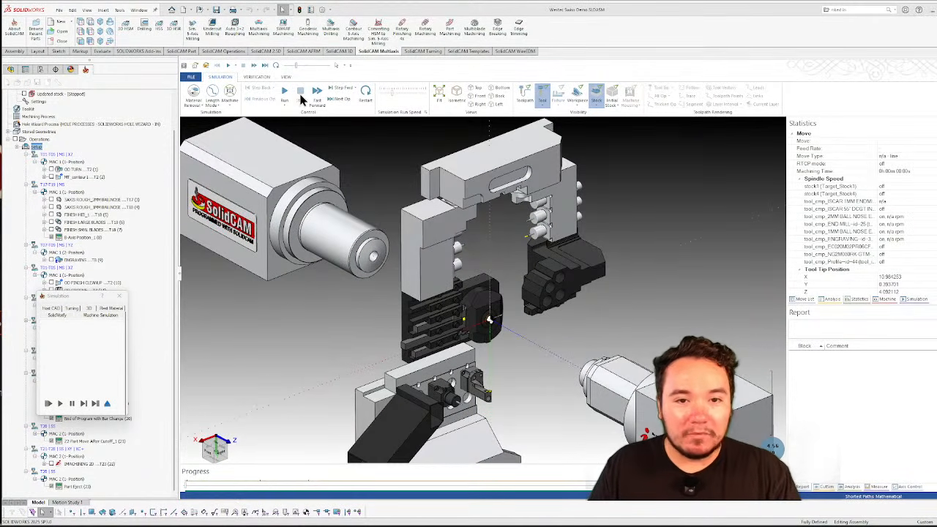
{"action": "left_click", "coordinate": [285, 93]}
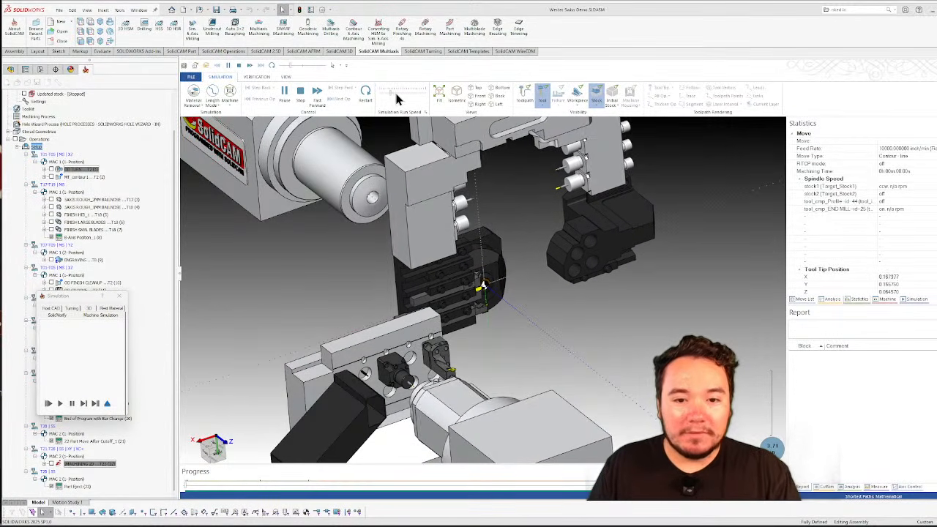
{"action": "scroll", "coordinate": [456, 402], "scroll_direction": "up", "scroll_amount": 3}
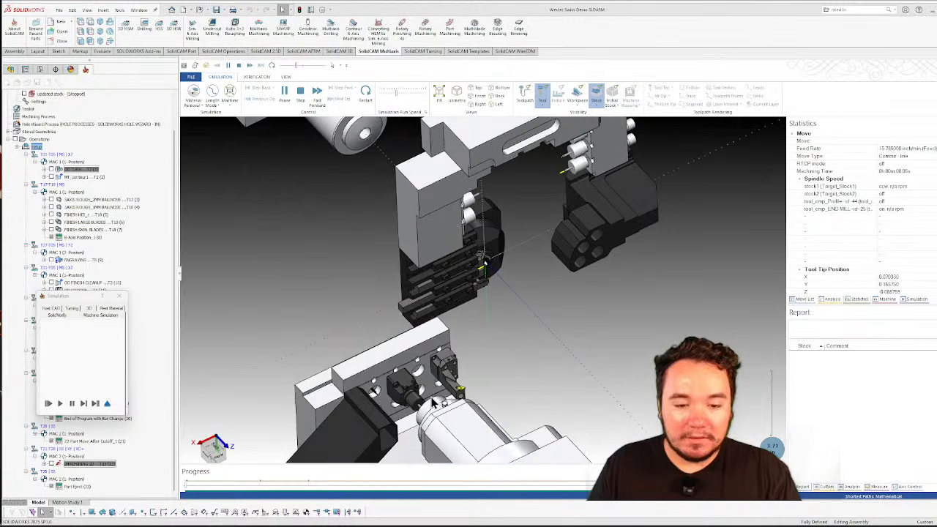
{"action": "scroll", "coordinate": [485, 268], "scroll_direction": "up", "scroll_amount": 3}
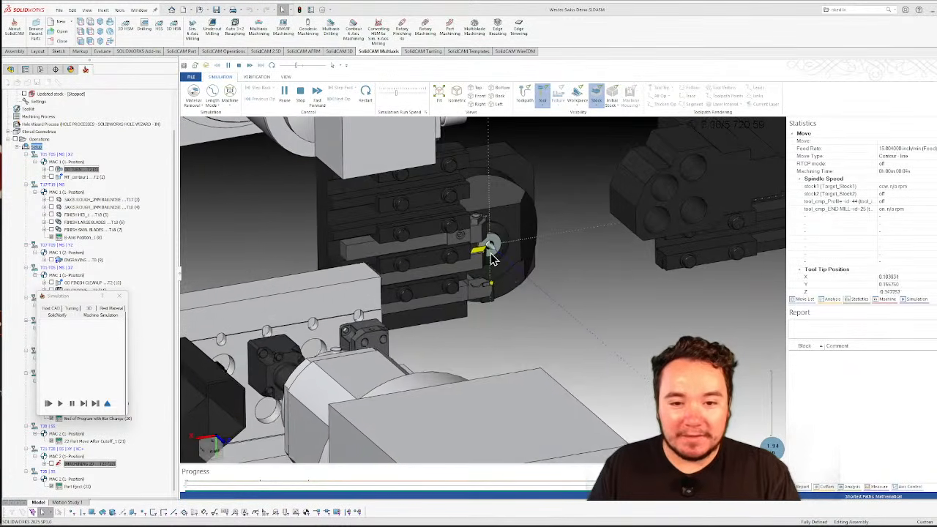
{"action": "middle_click_drag", "start_coordinate": [491, 258], "coordinate": [520, 298]}
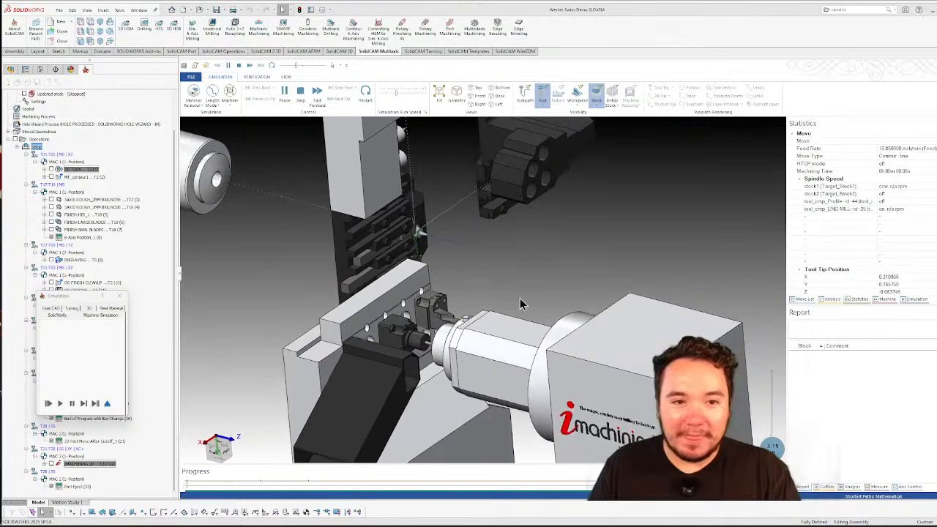
Split the simulation view into two columns and widen the graphics area over the statistics and report panes
{"action": "left_click", "coordinate": [284, 78]}
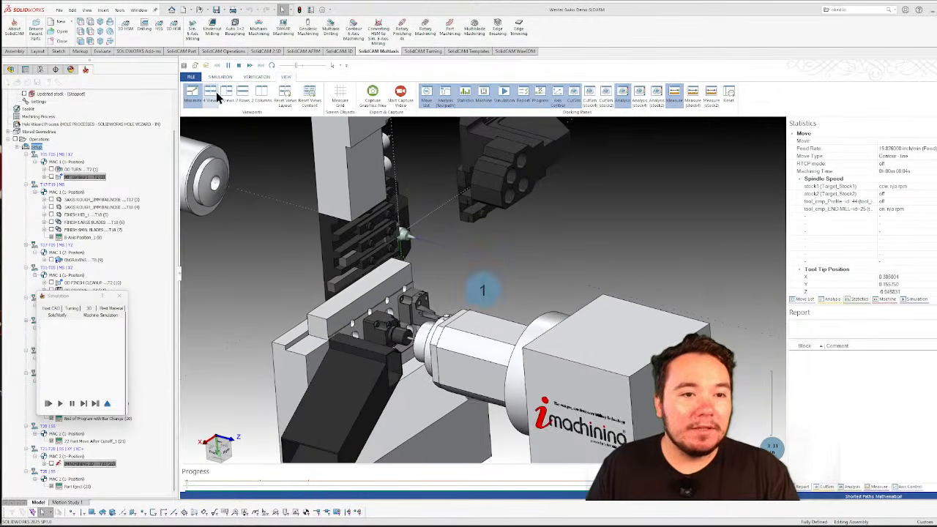
{"action": "left_click", "coordinate": [263, 93]}
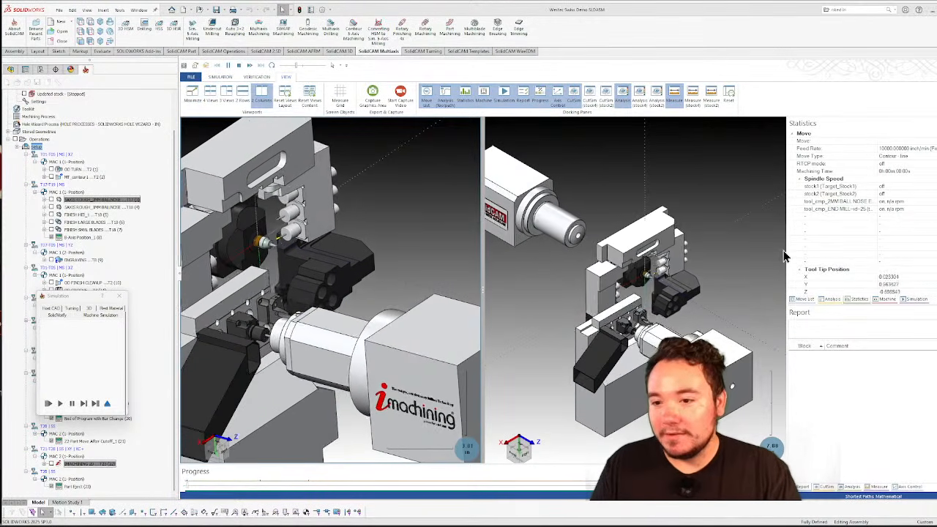
{"action": "left_click_drag", "start_coordinate": [787, 247], "coordinate": [936, 247]}
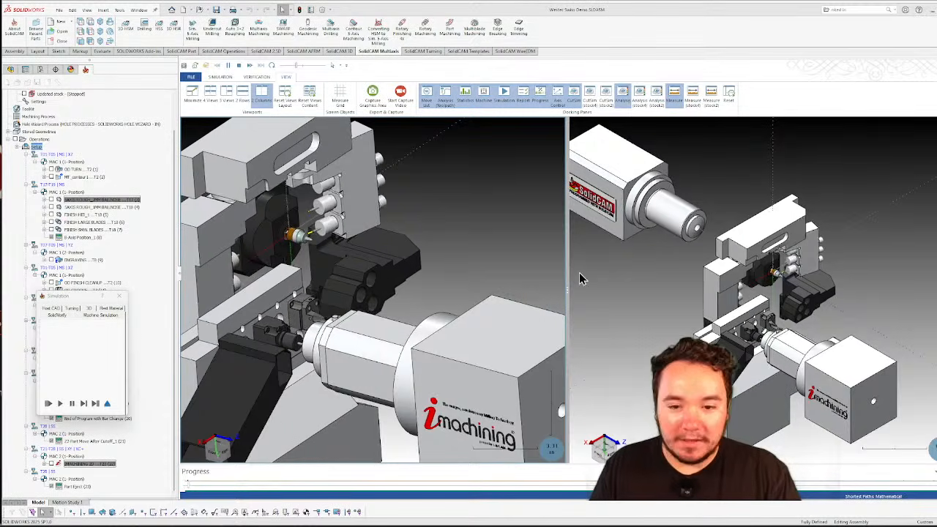
Examine the impeller milling on the main spindle in one viewport and the sub-spindle iMachining close-up in the other
{"action": "scroll", "coordinate": [329, 268], "scroll_direction": "up", "scroll_amount": 5}
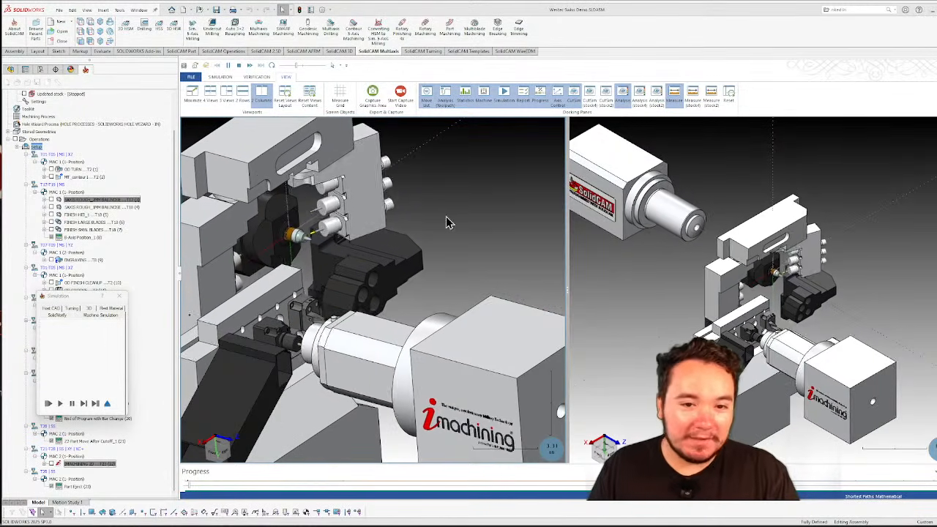
{"action": "middle_click_drag", "start_coordinate": [273, 262], "coordinate": [418, 293]}
{"action": "scroll", "coordinate": [418, 293], "scroll_direction": "up", "scroll_amount": 1}
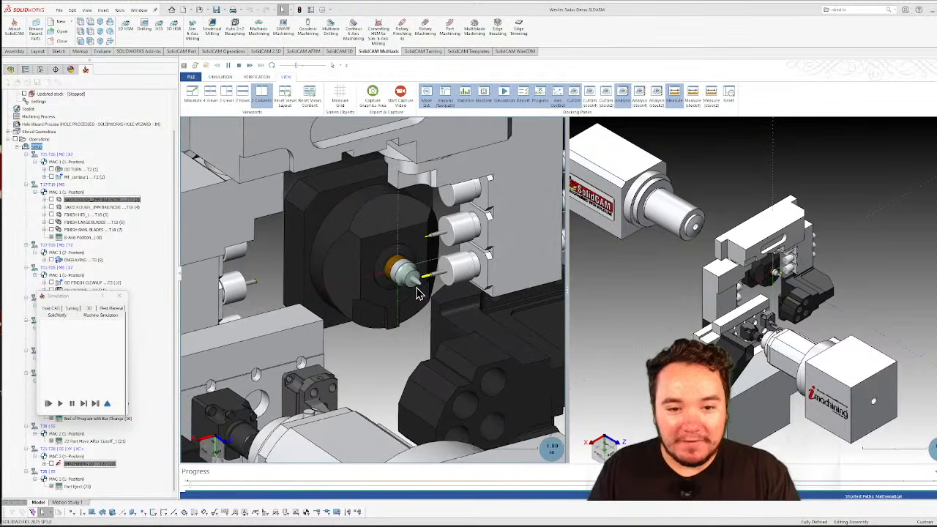
{"action": "middle_click_drag", "start_coordinate": [867, 312], "coordinate": [868, 314]}
{"action": "scroll", "coordinate": [849, 316], "scroll_direction": "up", "scroll_amount": 10}
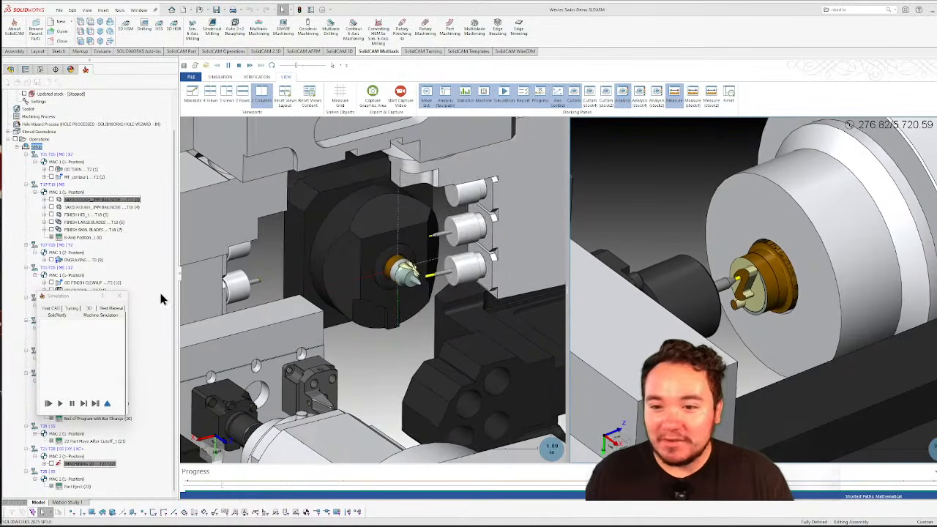
Return to the run controls of the machine simulation
{"action": "left_click", "coordinate": [191, 78]}
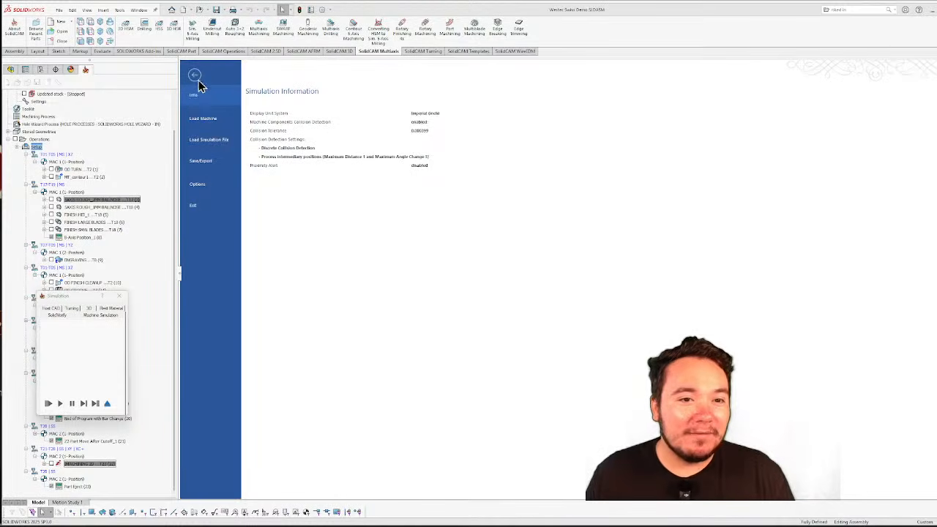
{"action": "key", "text": "Escape"}
{"action": "left_click", "coordinate": [220, 77]}
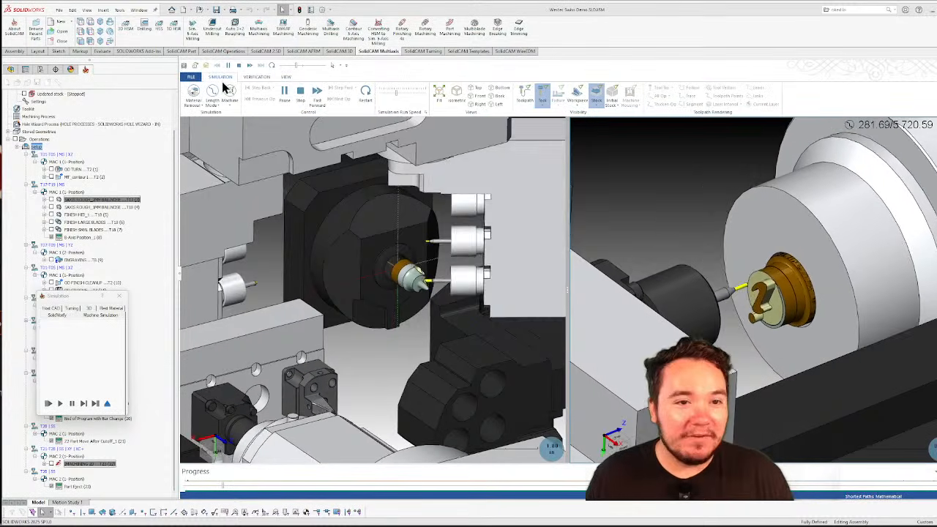